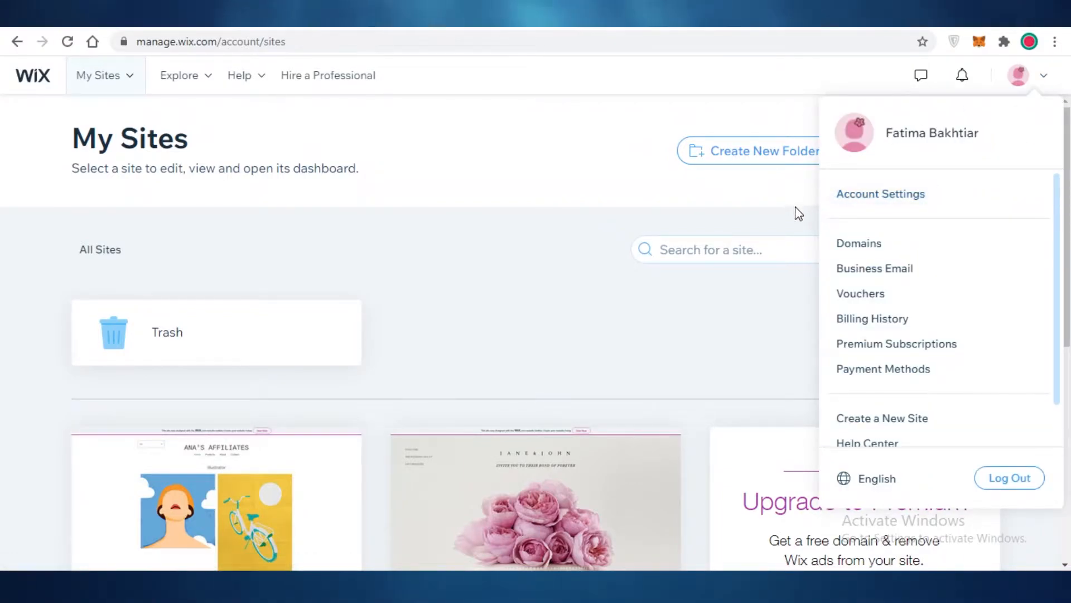
click(538, 259)
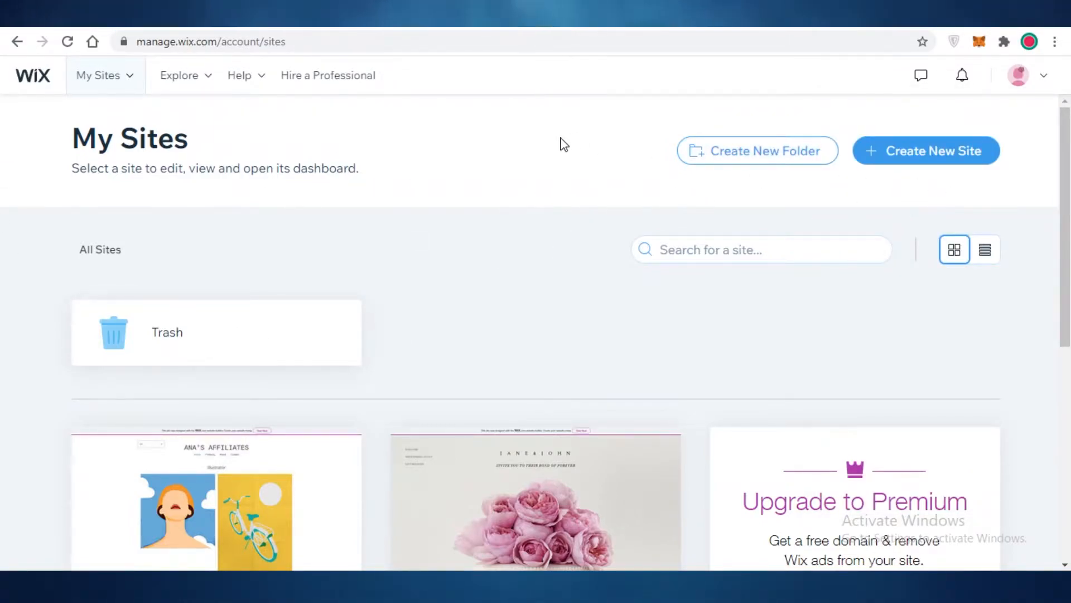
mouse_move(1035, 78)
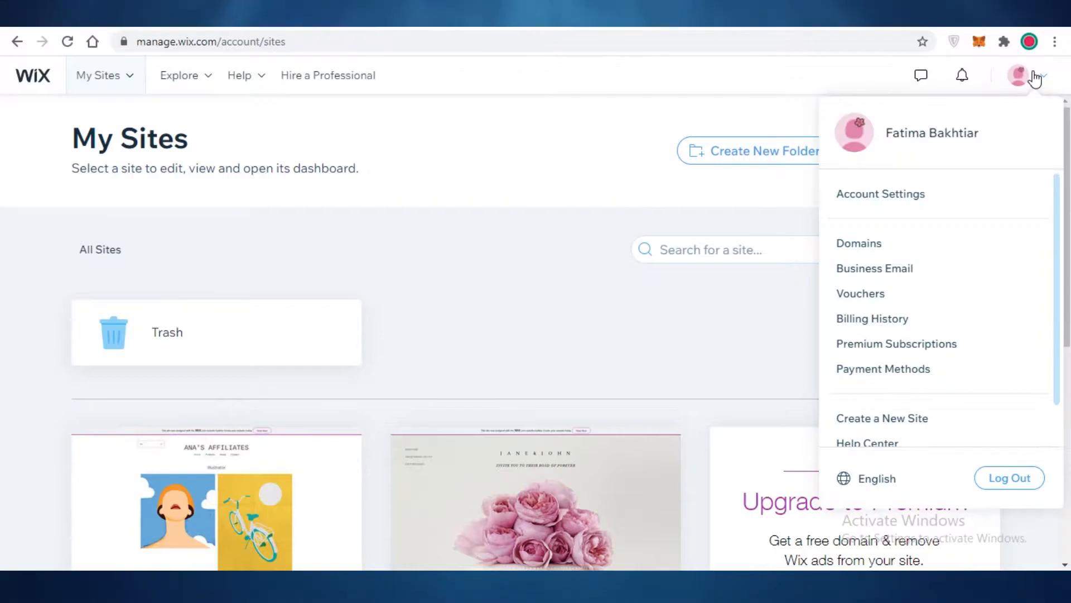
click(660, 259)
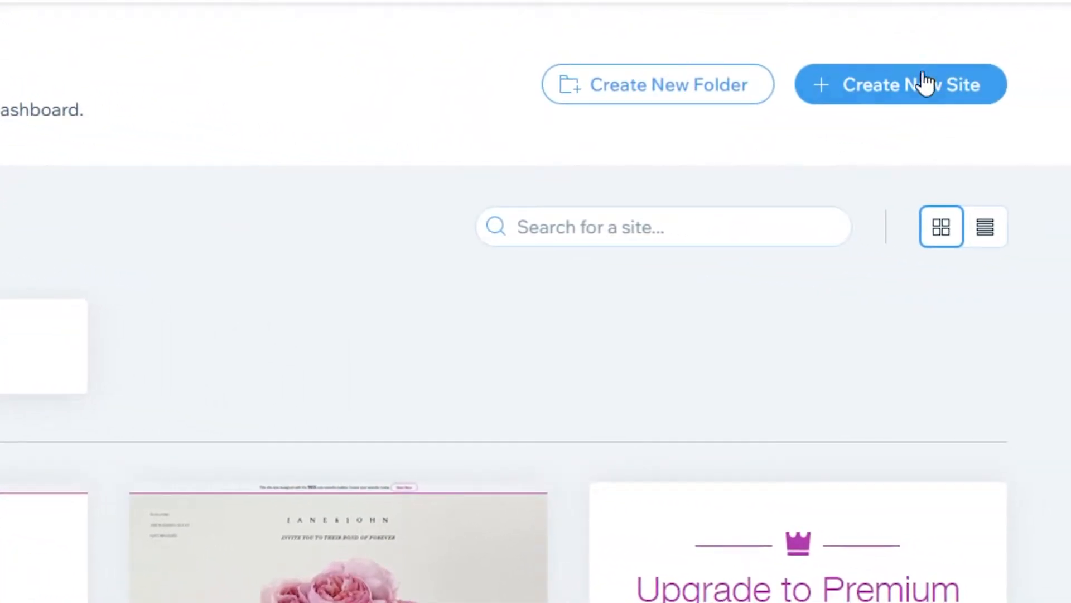
Create a new site of the Blog type and choose to build it in the editor from a template.
click(923, 78)
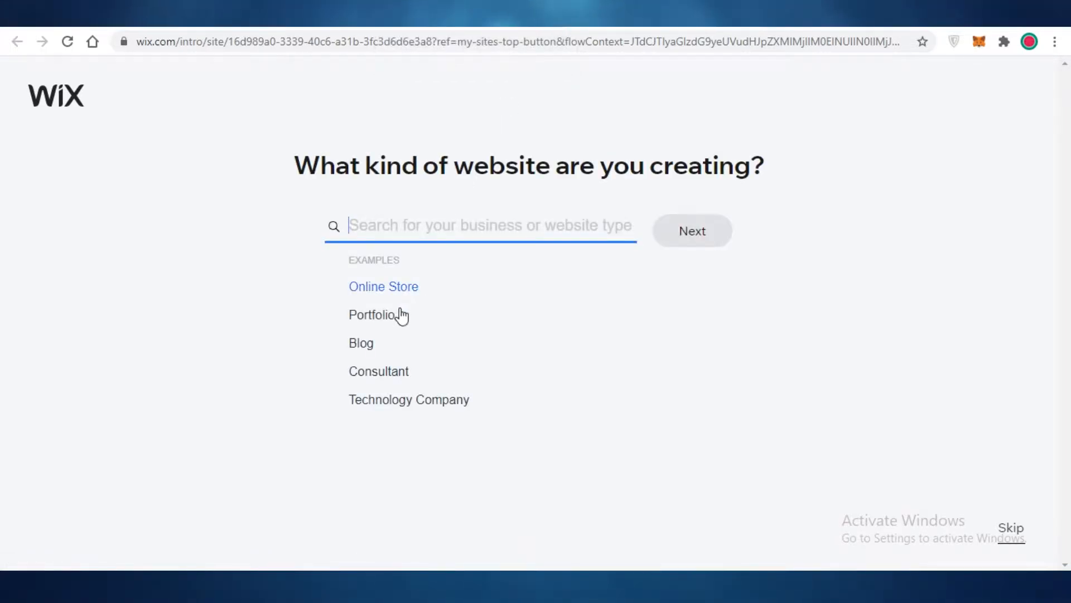
click(362, 343)
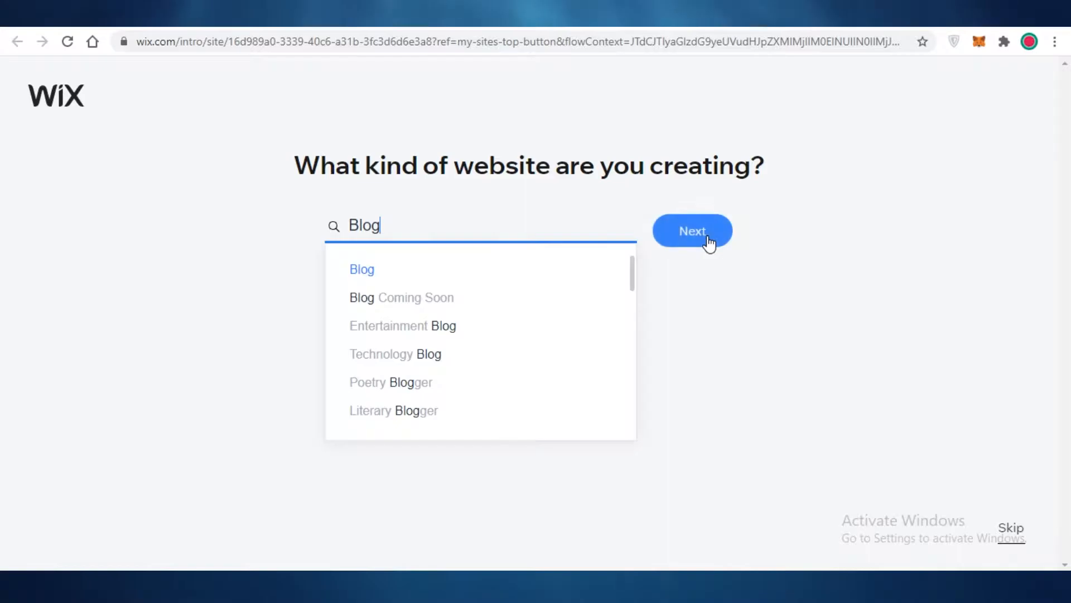
click(404, 311)
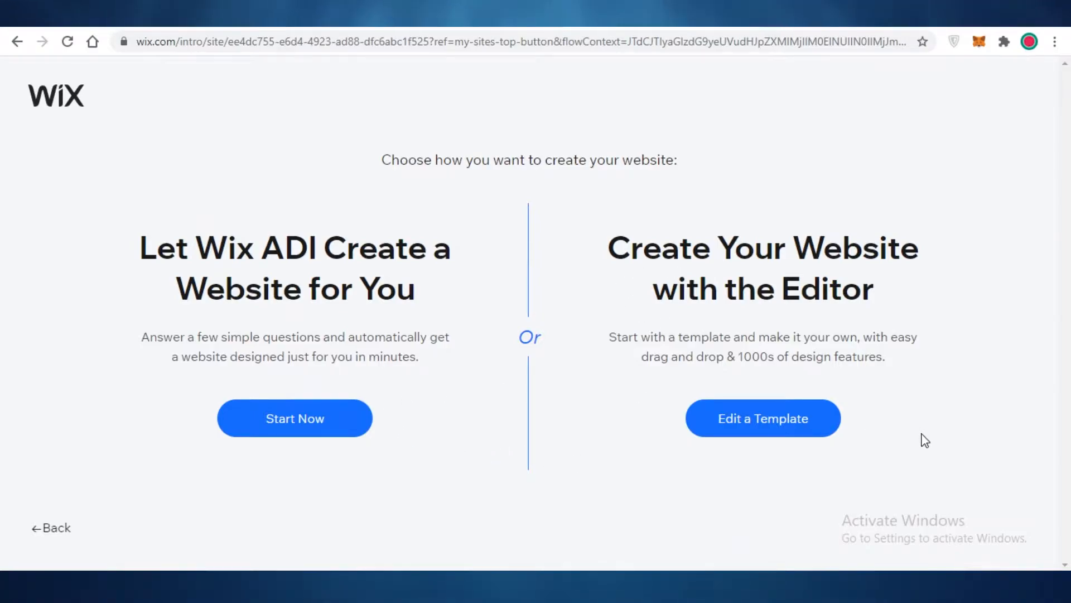
click(773, 433)
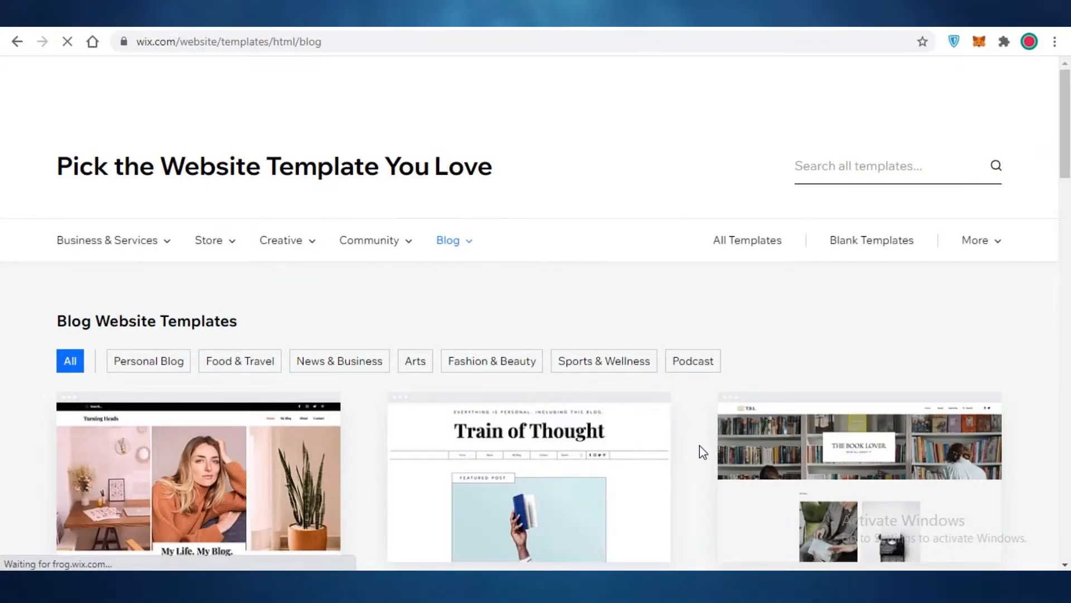
Look through all blog website templates and those in the Food & Travel category.
scroll(395, 201, down, 7)
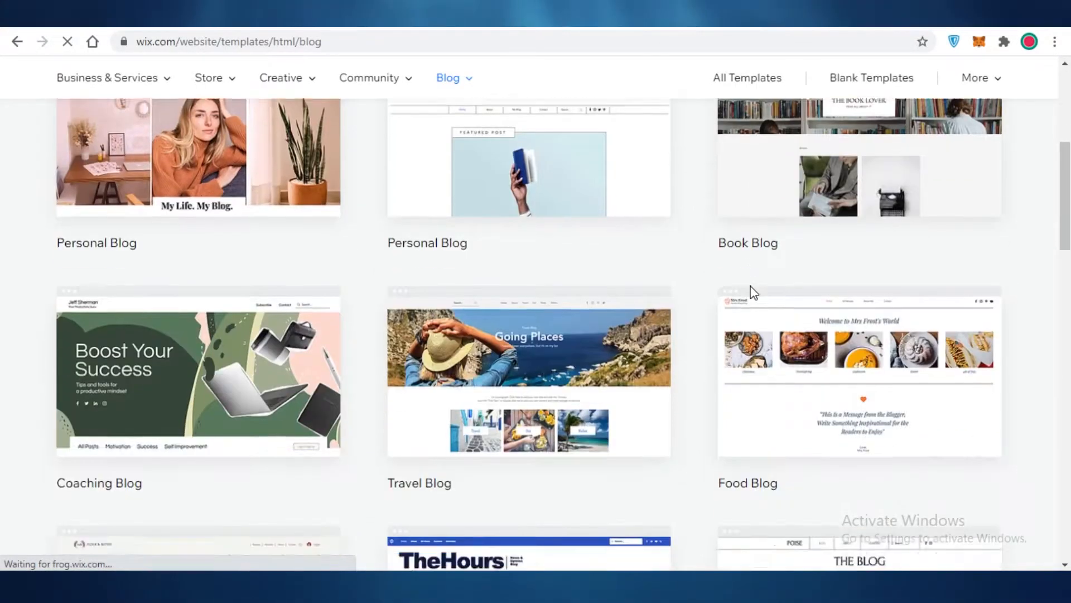
scroll(393, 223, down, 10)
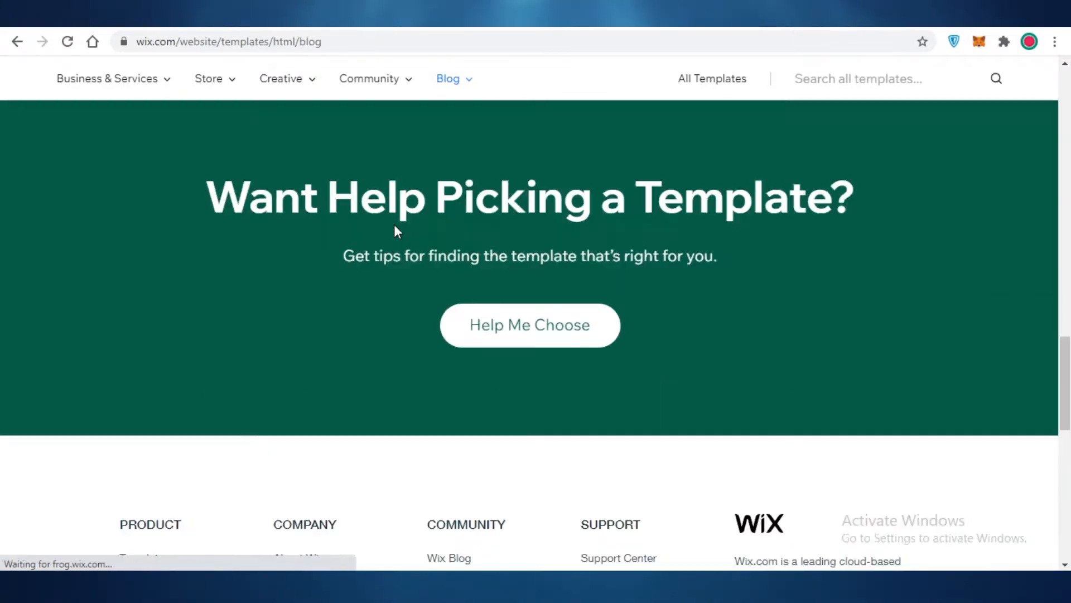
scroll(437, 246, up, 15)
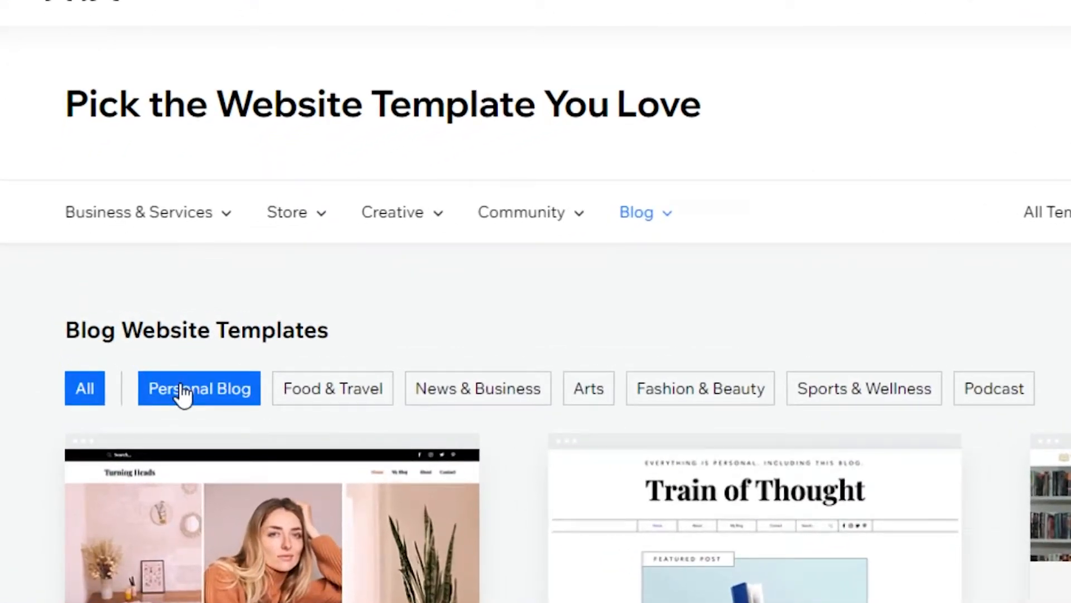
click(361, 405)
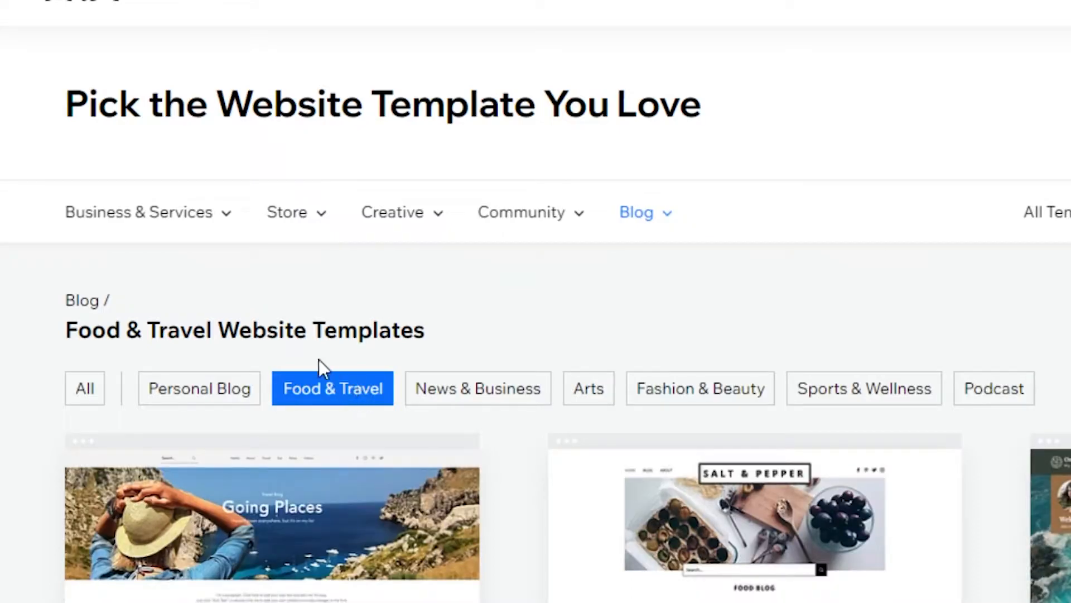
scroll(444, 272, down, 10)
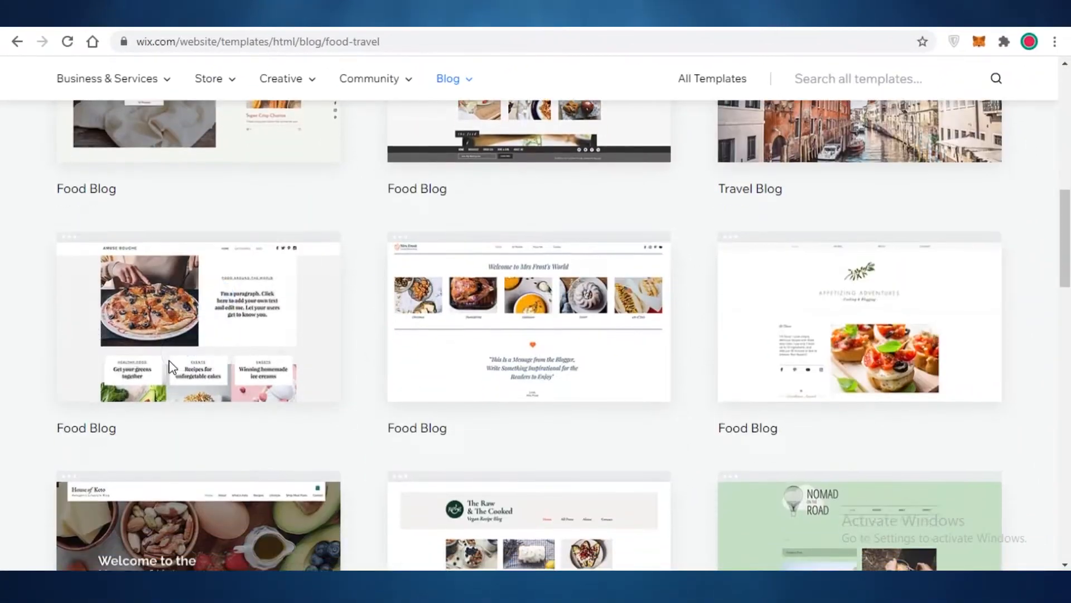
scroll(258, 368, down, 8)
scroll(517, 311, up, 14)
Filter the blog templates to the Arts category and look through them.
click(413, 288)
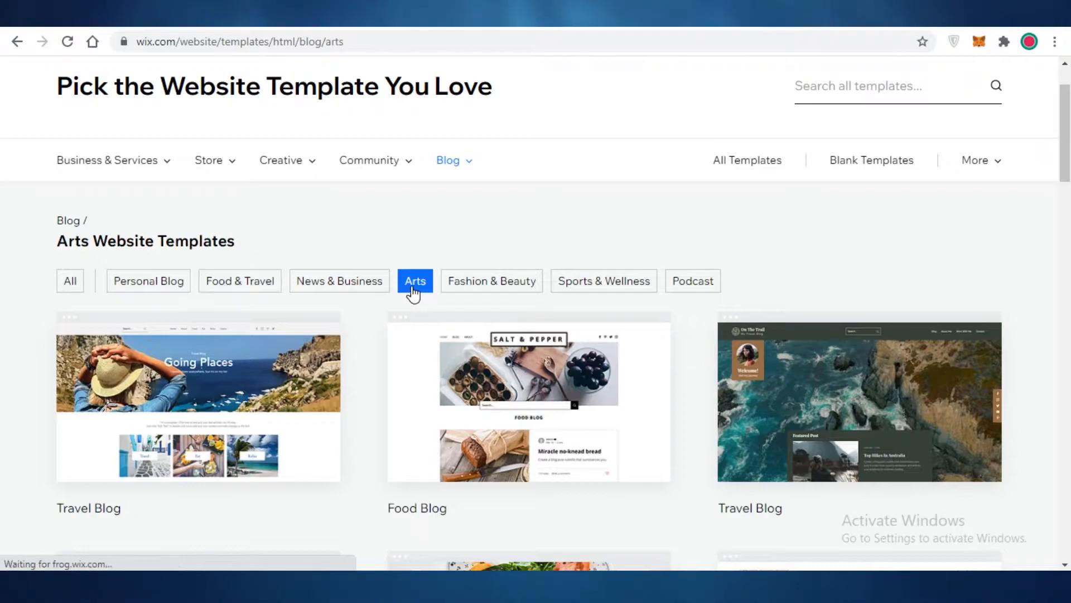
scroll(170, 329, down, 2)
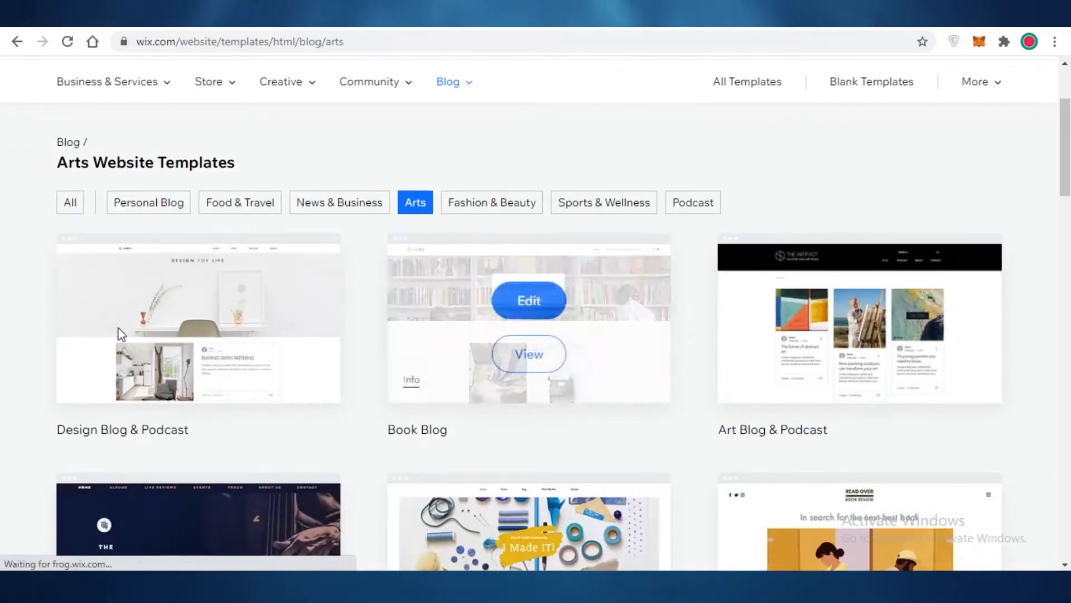
scroll(345, 277, down, 2)
scroll(335, 258, up, 2)
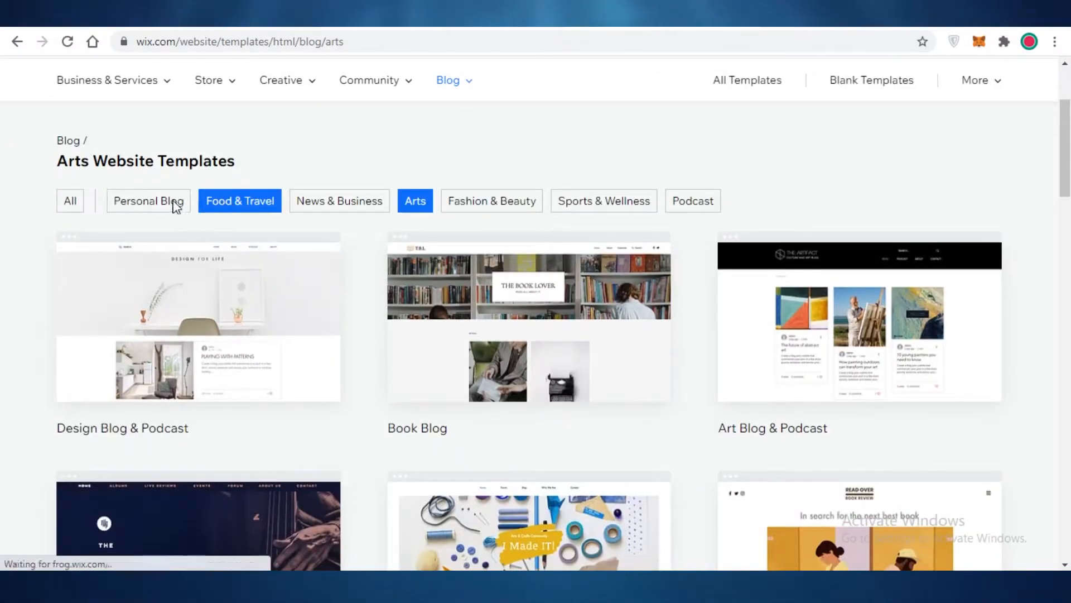
Filter the blog templates to Personal Blog, check its second page, and return to the first page.
click(176, 204)
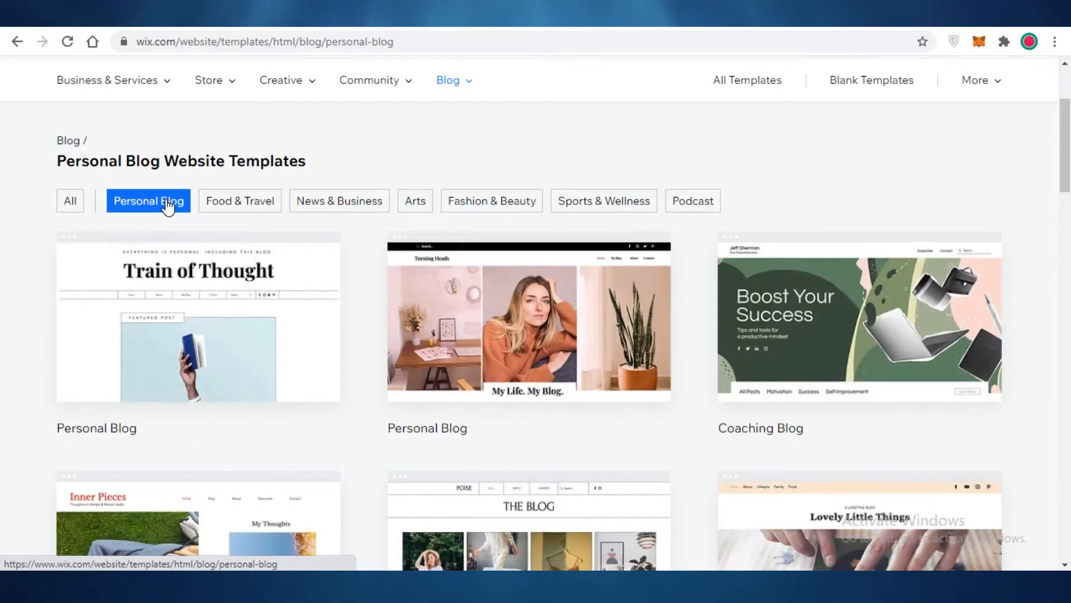
scroll(928, 289, down, 15)
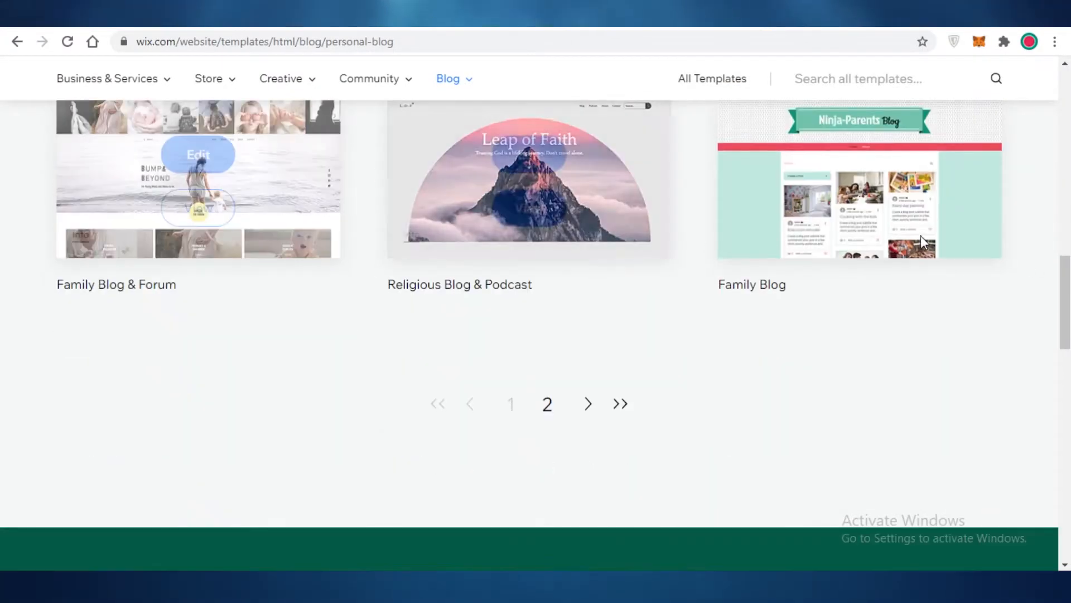
click(548, 405)
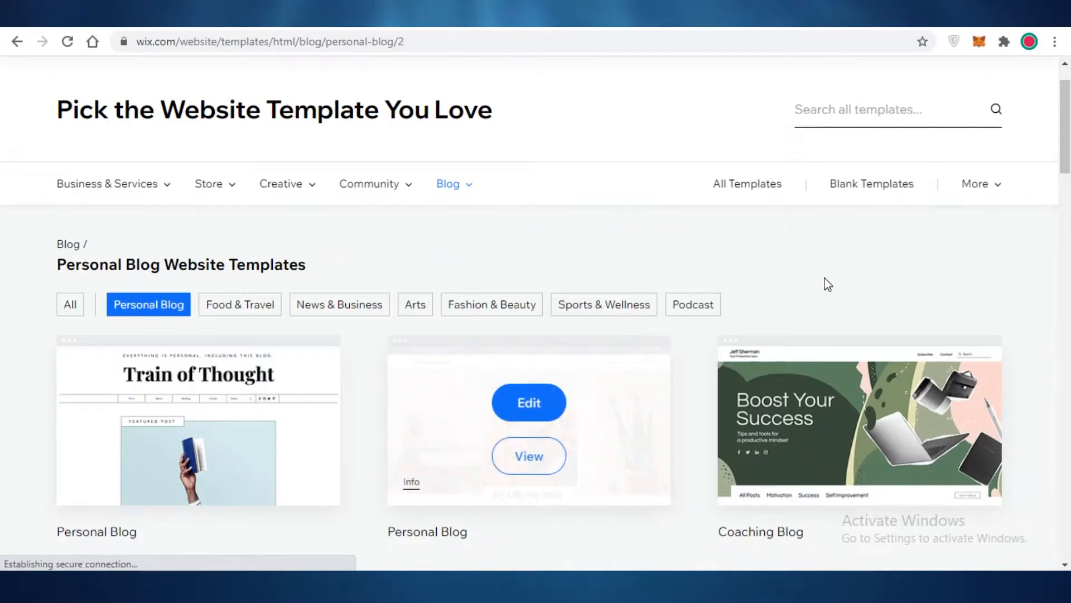
scroll(974, 218, down, 15)
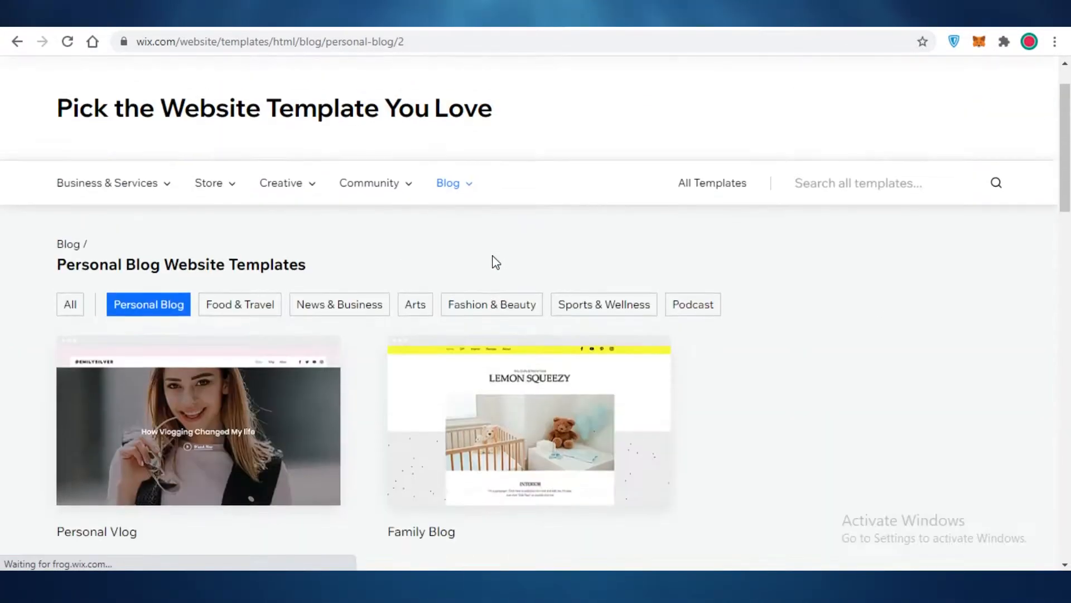
scroll(376, 440, down, 5)
click(472, 337)
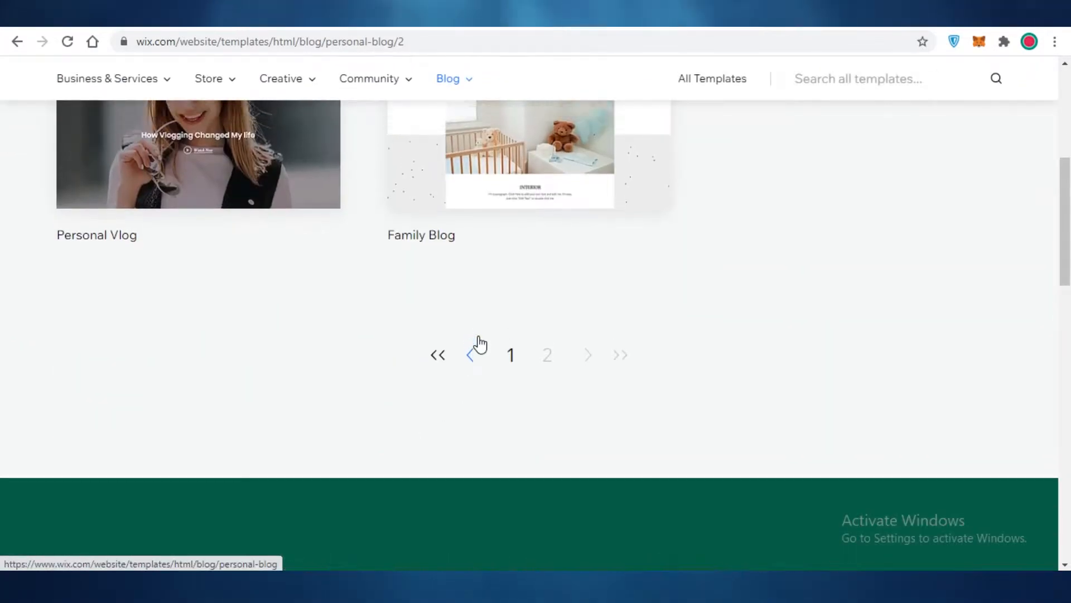
scroll(860, 276, down, 10)
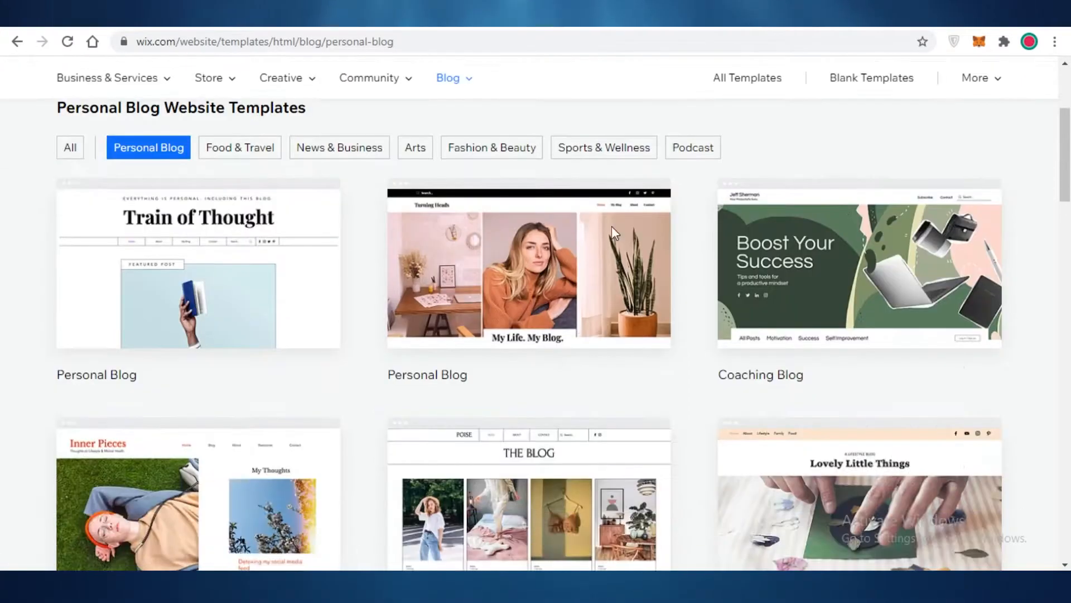
scroll(977, 247, up, 15)
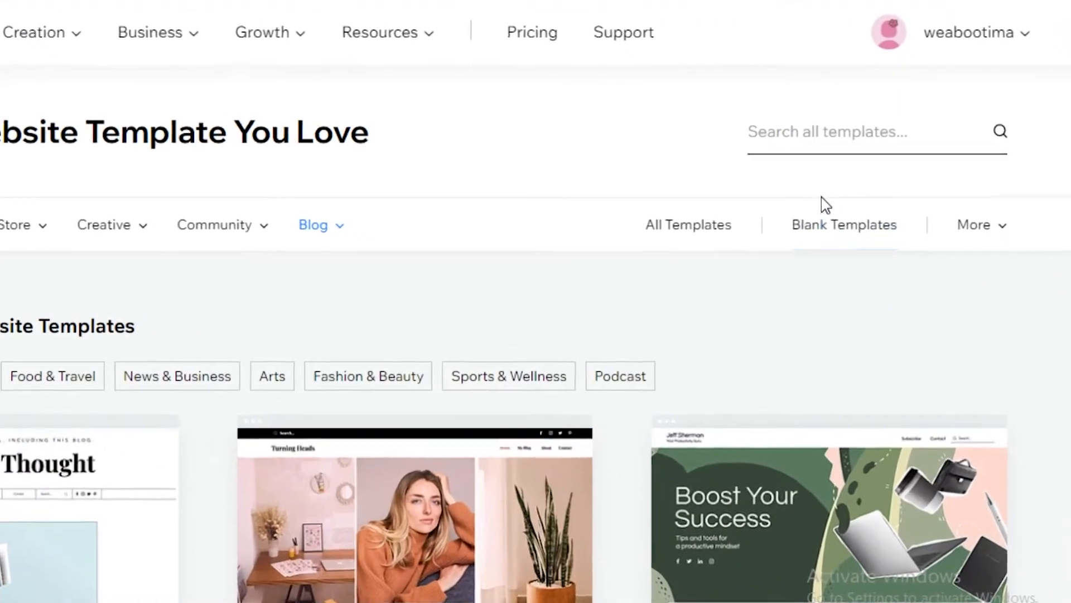
Look through the blank website templates, from Start from Scratch to Showcase Portfolio.
click(831, 224)
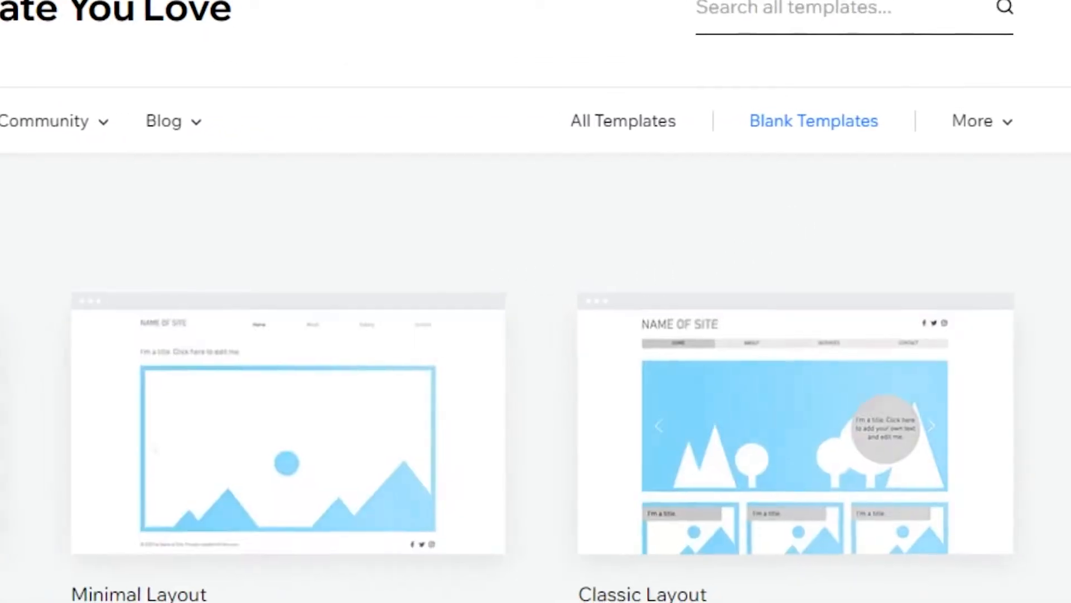
scroll(56, 251, down, 3)
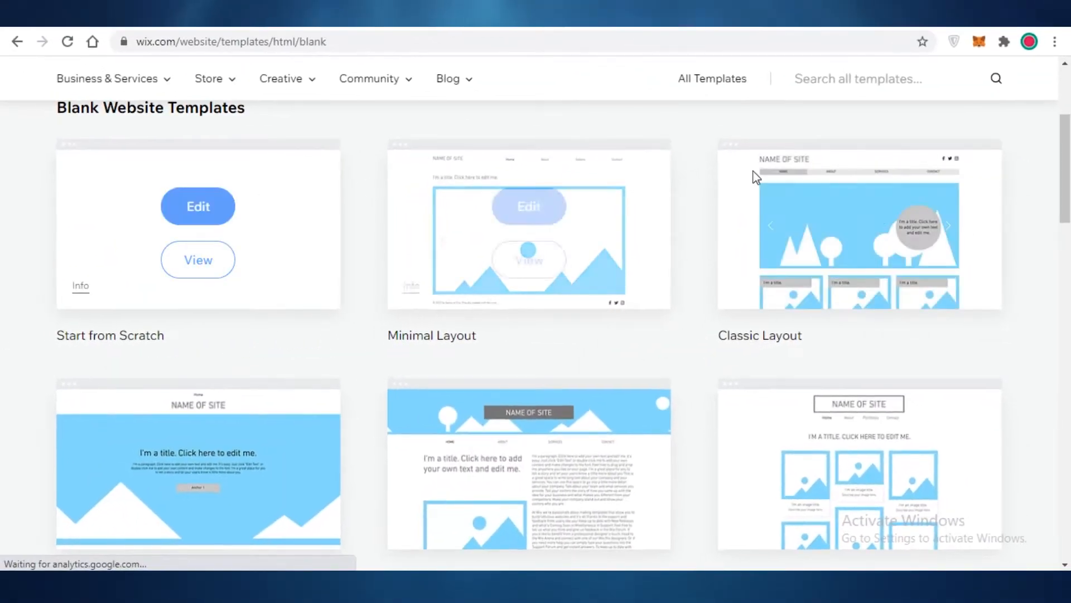
scroll(373, 291, down, 6)
scroll(359, 299, down, 3)
scroll(240, 306, up, 4)
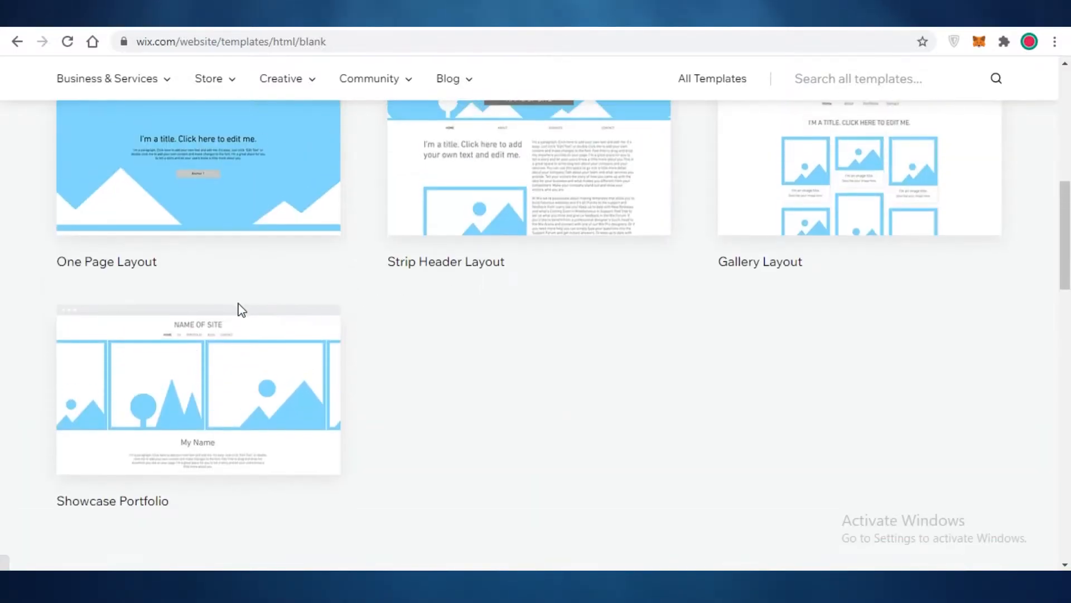
scroll(677, 138, up, 10)
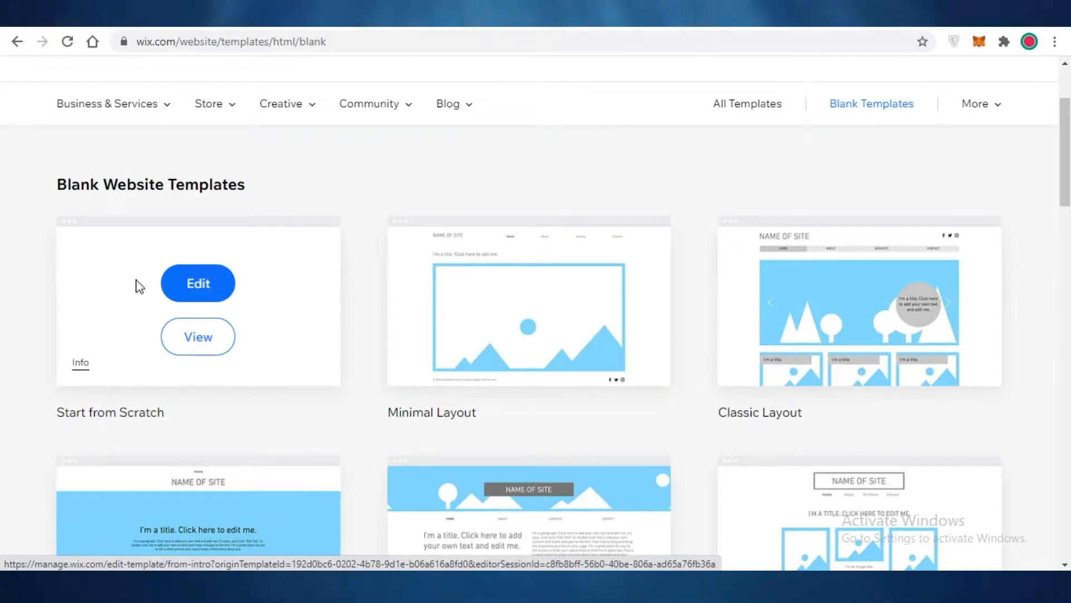
scroll(841, 224, up, 3)
Show the complete collection of website templates and glance through it.
click(765, 241)
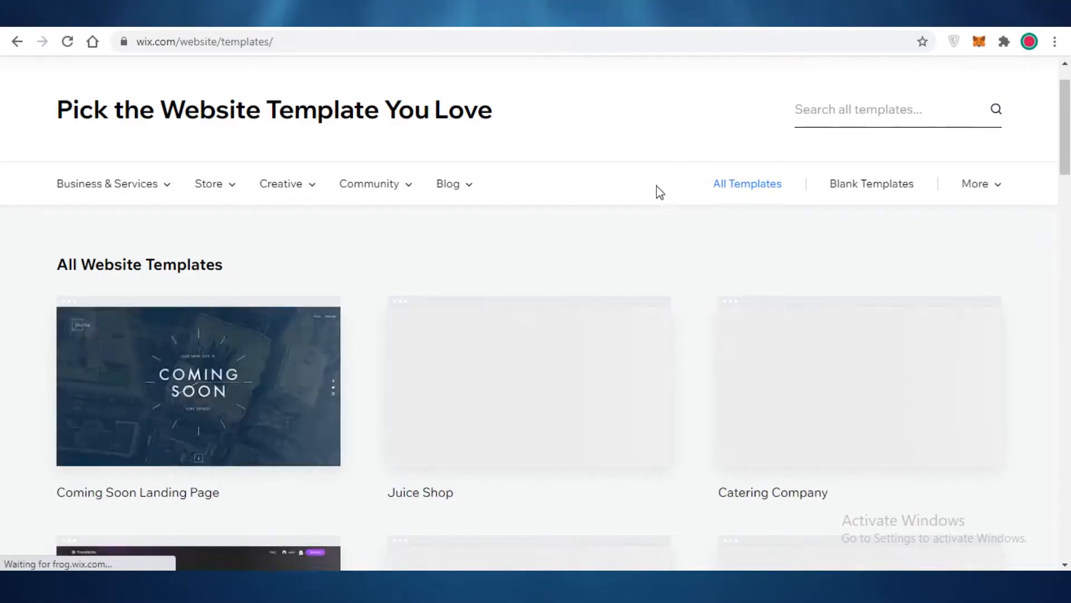
scroll(68, 319, down, 4)
scroll(253, 281, up, 5)
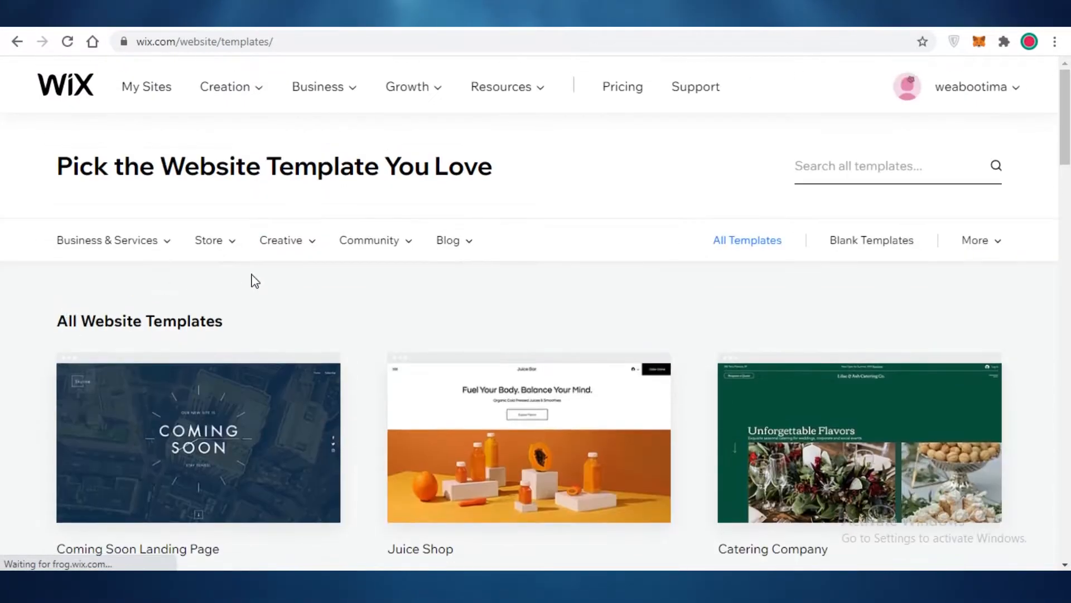
Search all templates for "blopg" and open the Ninja-Parents Family Blog template for editing.
click(911, 168)
text(blopg)
key(Return)
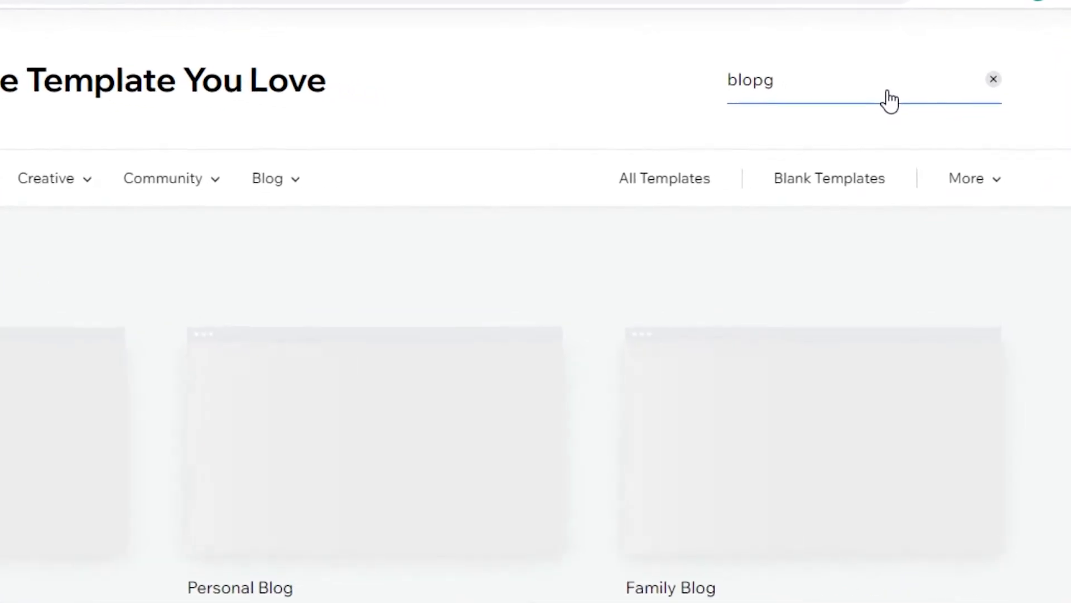
click(885, 90)
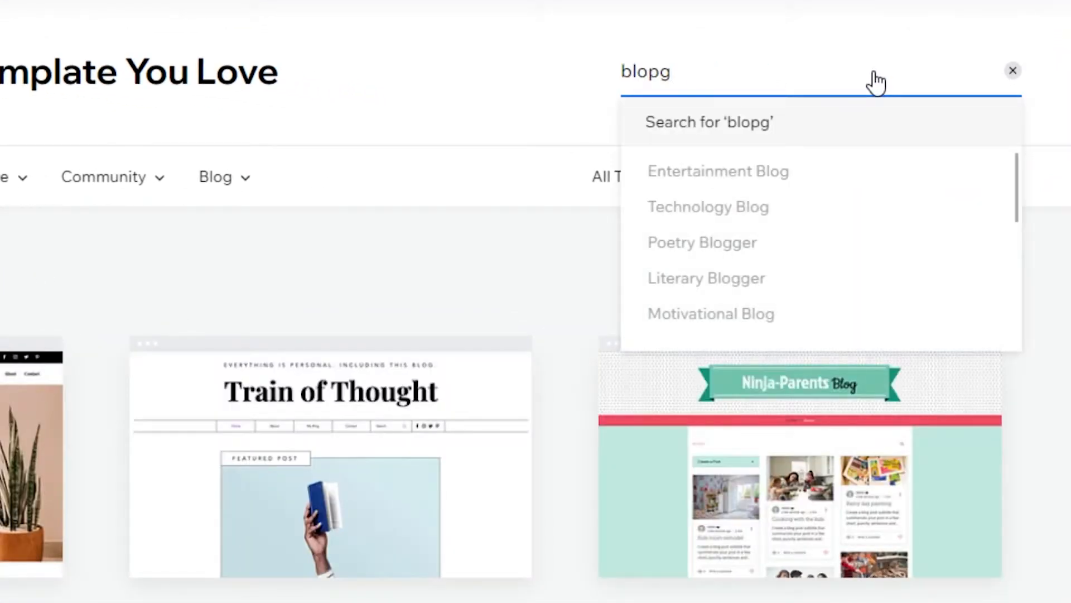
scroll(600, 257, down, 3)
scroll(1002, 255, up, 1)
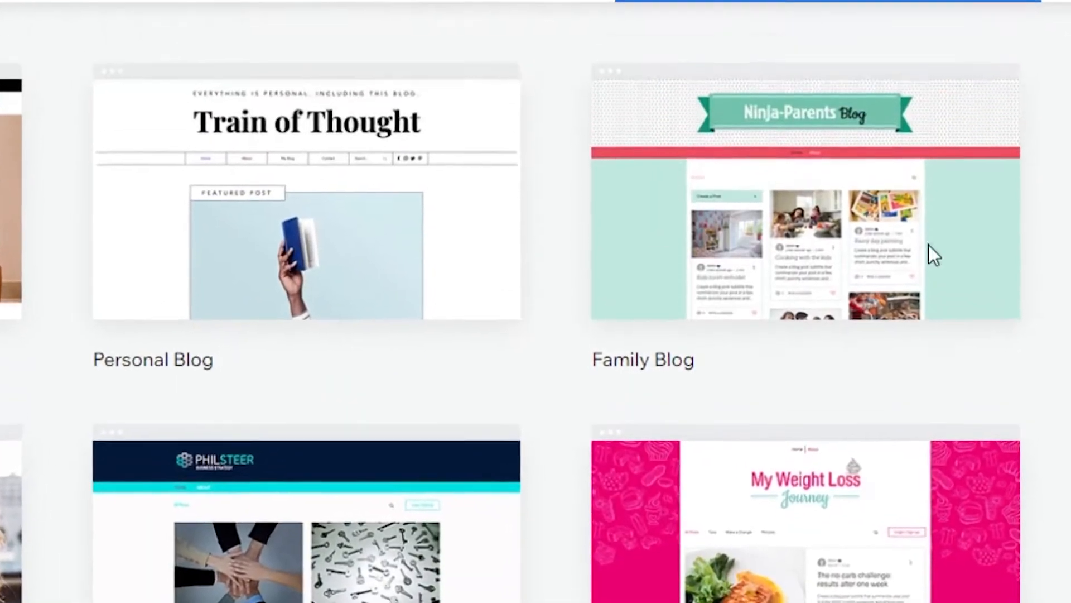
mouse_move(878, 221)
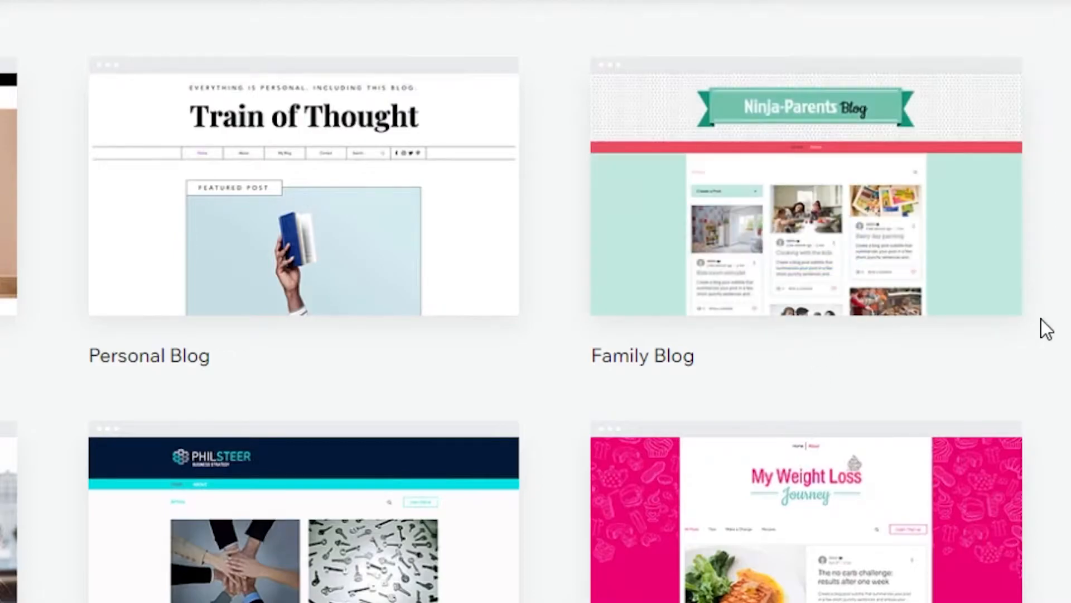
click(823, 168)
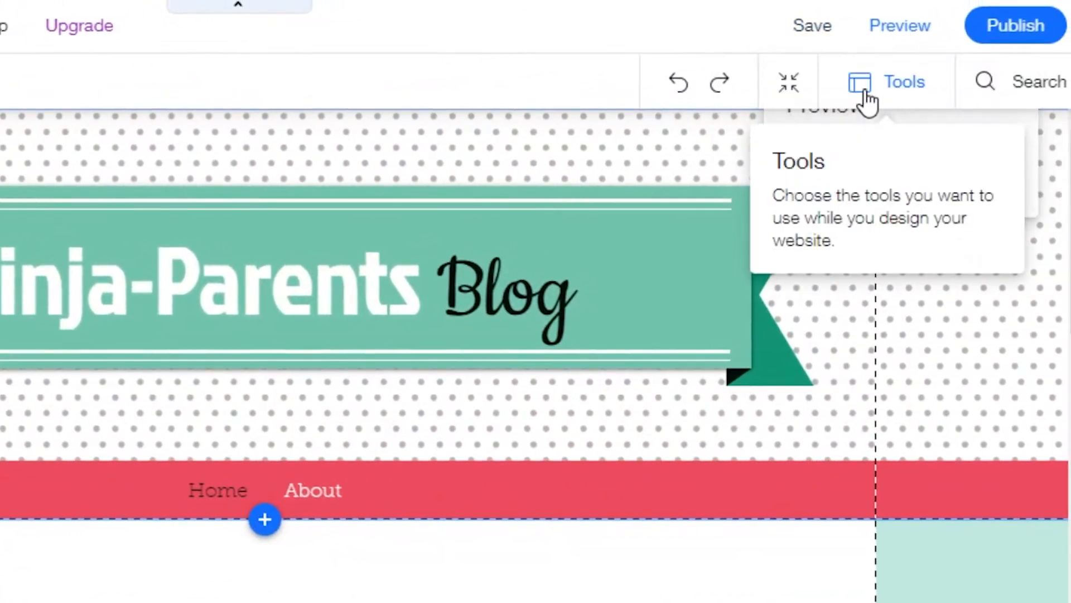
Look over the editor's display tools, switching Gridlines off and back on.
click(880, 100)
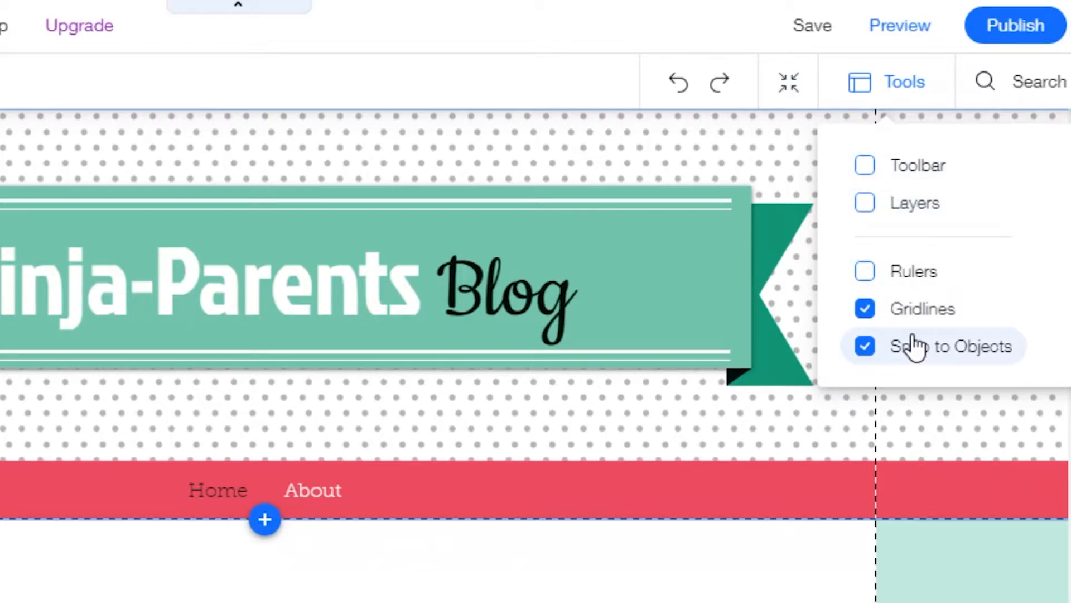
click(884, 89)
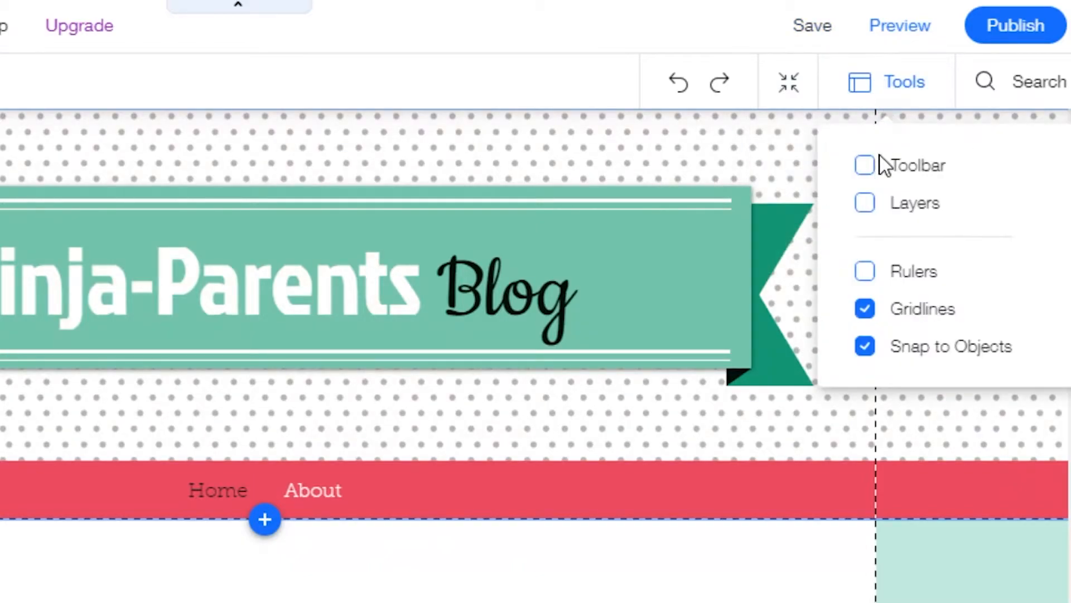
click(905, 312)
click(940, 351)
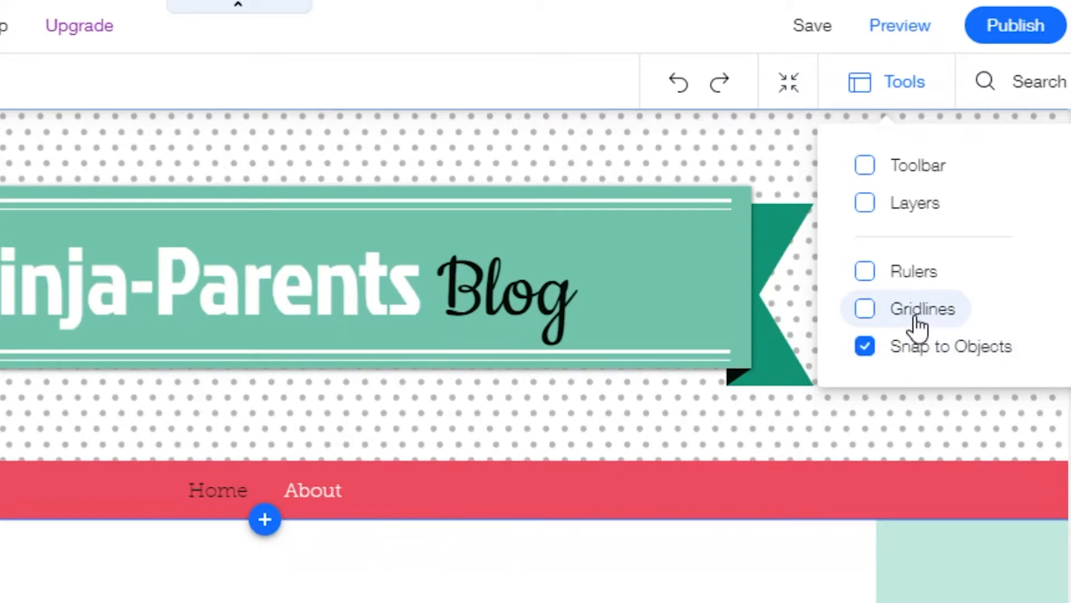
click(888, 310)
click(902, 278)
click(902, 278)
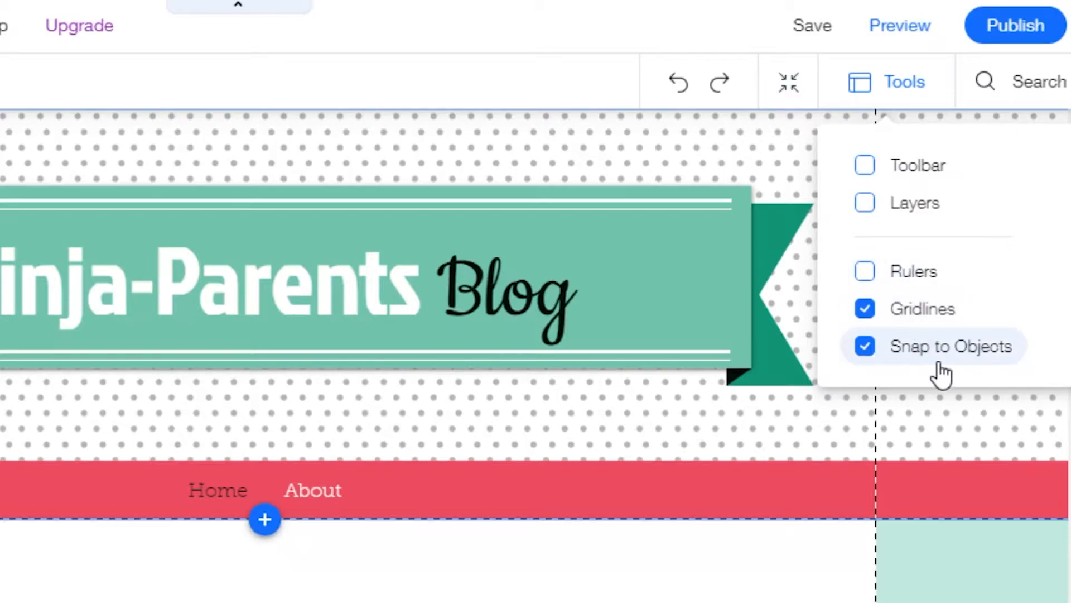
click(858, 92)
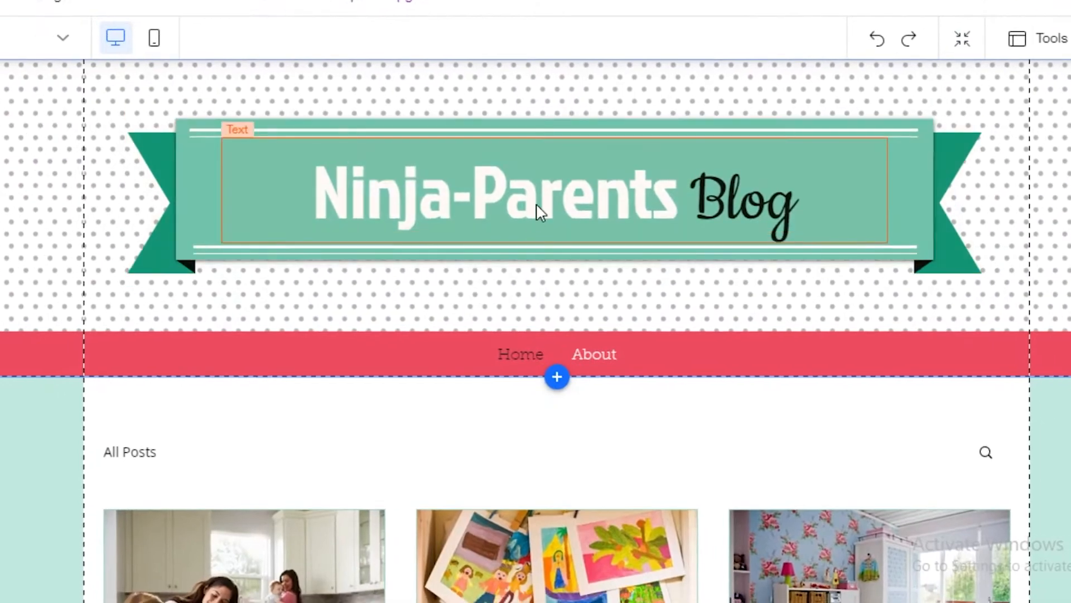
Replace the Ninja-Parents Blog title in the header banner with "JANES FAMILY BLOG".
click(541, 211)
double_click(550, 204)
click(687, 206)
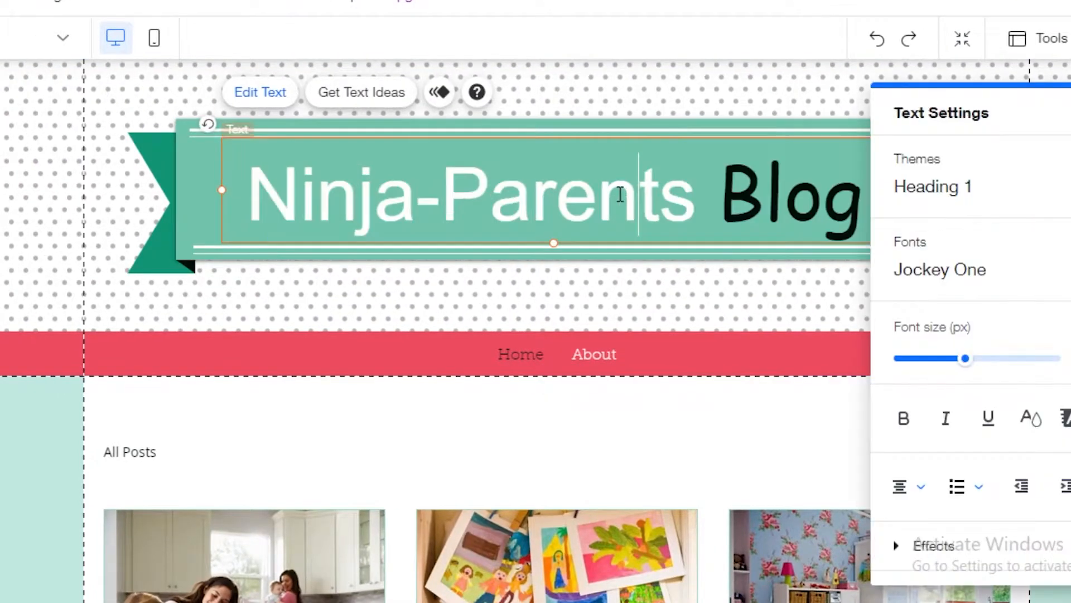
drag(796, 208, 365, 178)
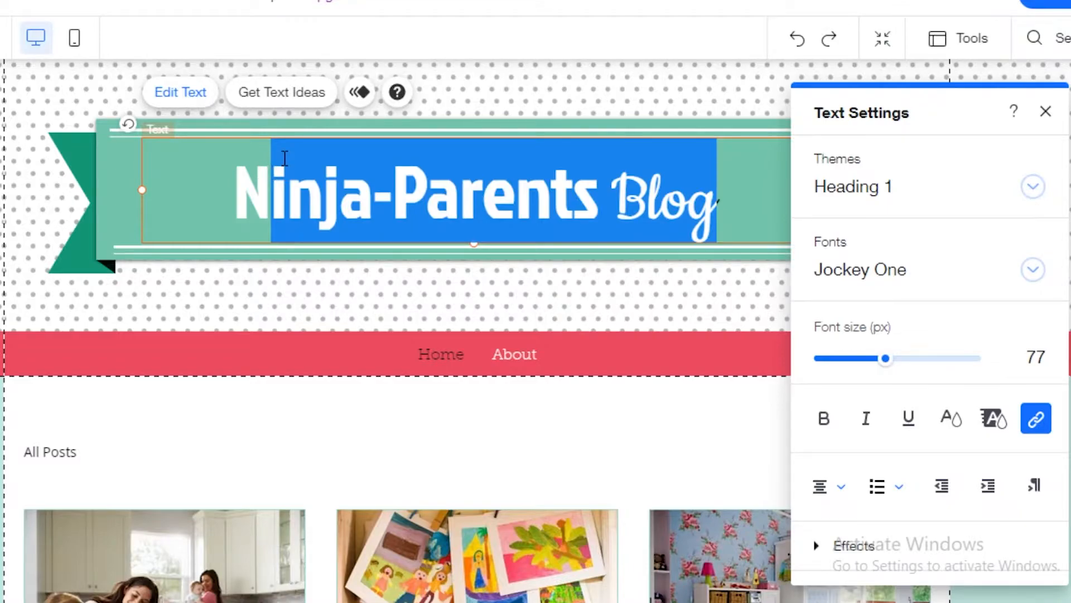
key(BackSpace)
text(JANES)
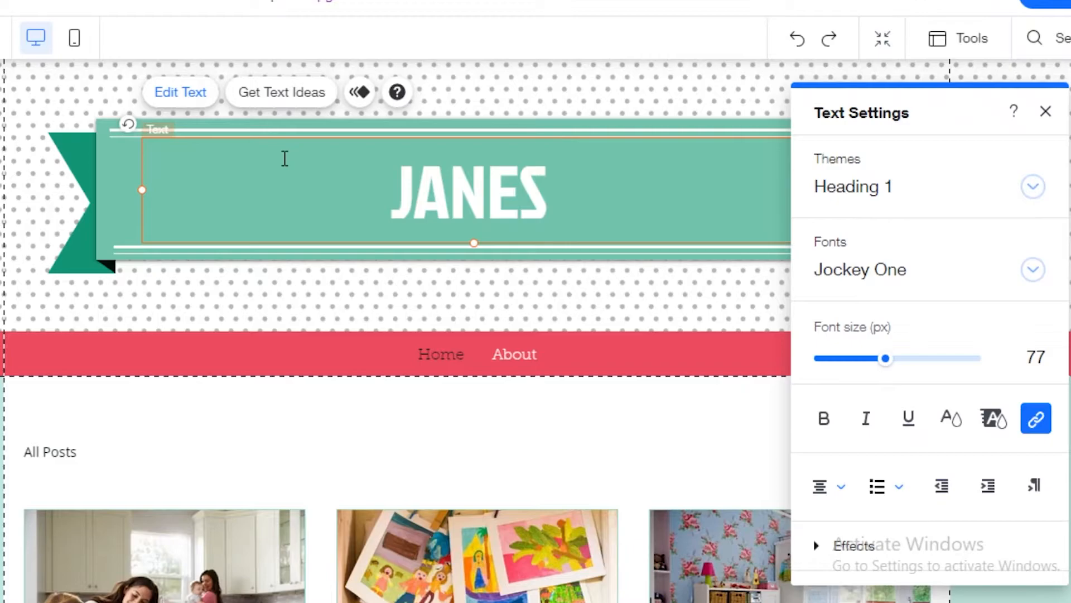
text( FAMILY BLOG)
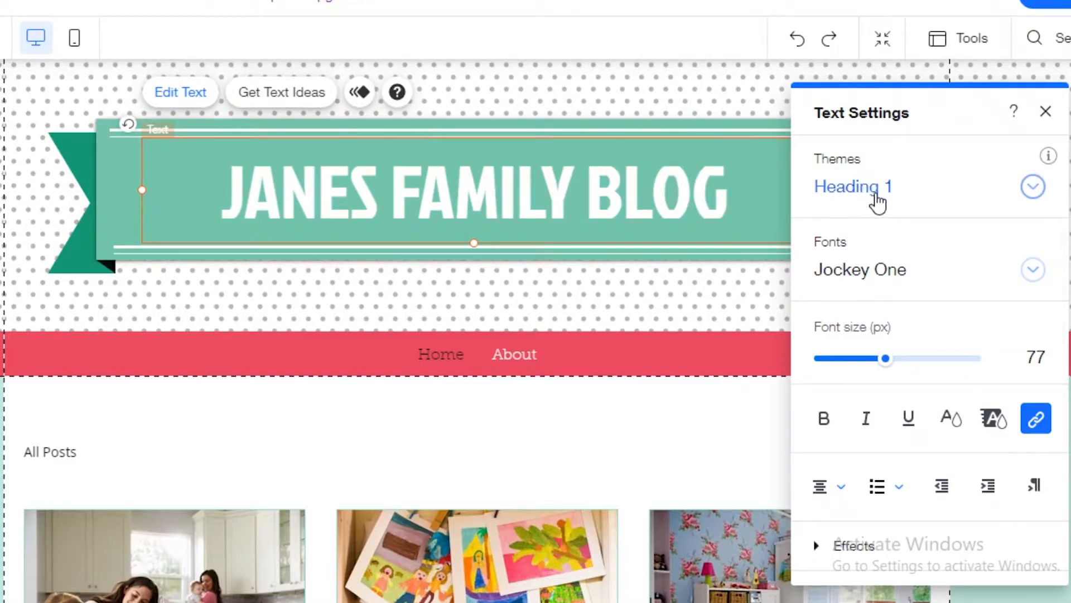
drag(694, 185, 307, 175)
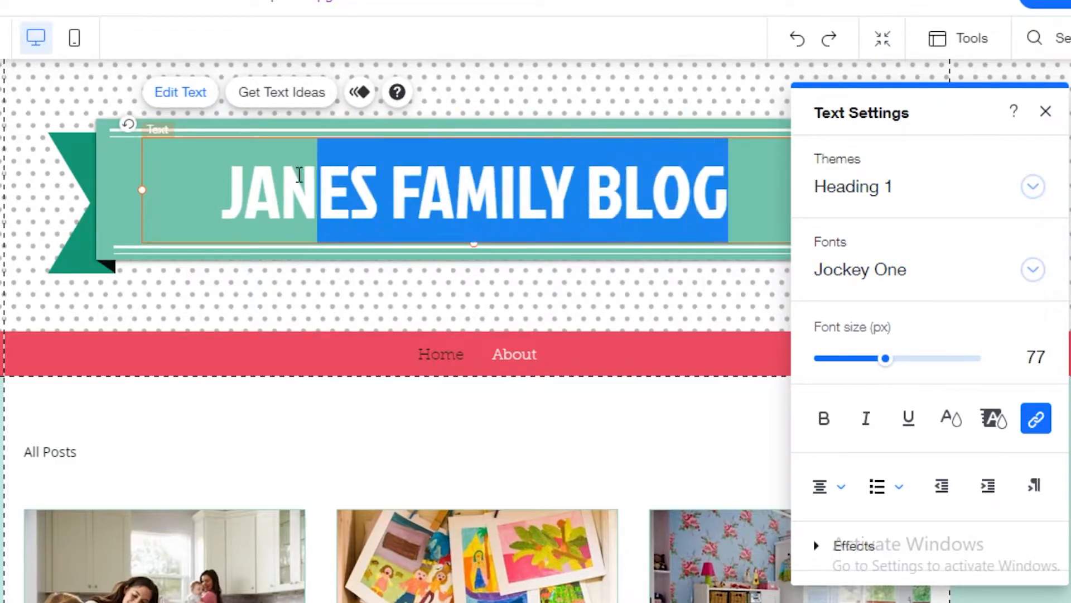
click(870, 274)
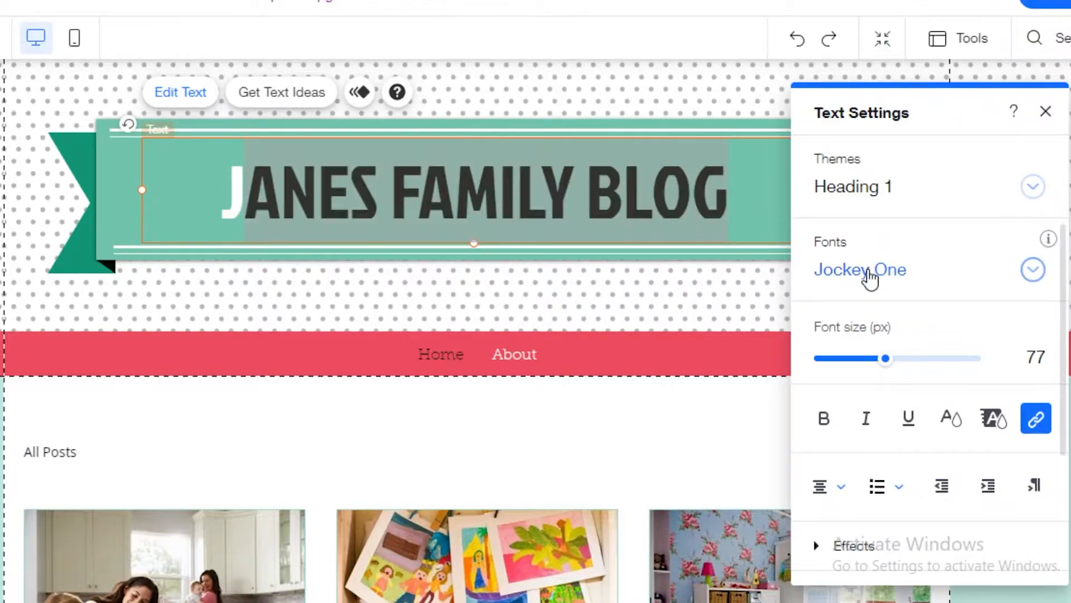
key(Escape)
click(541, 196)
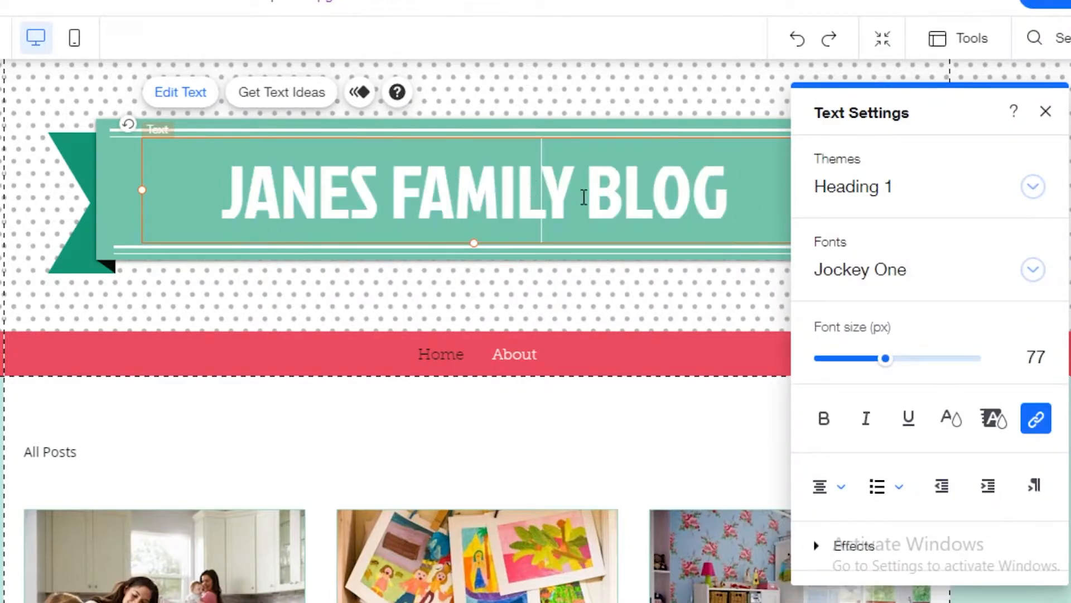
Try the Kanit, Kepler and Braggadocio fonts on the word BLOG in the header title.
drag(611, 192, 713, 191)
click(867, 274)
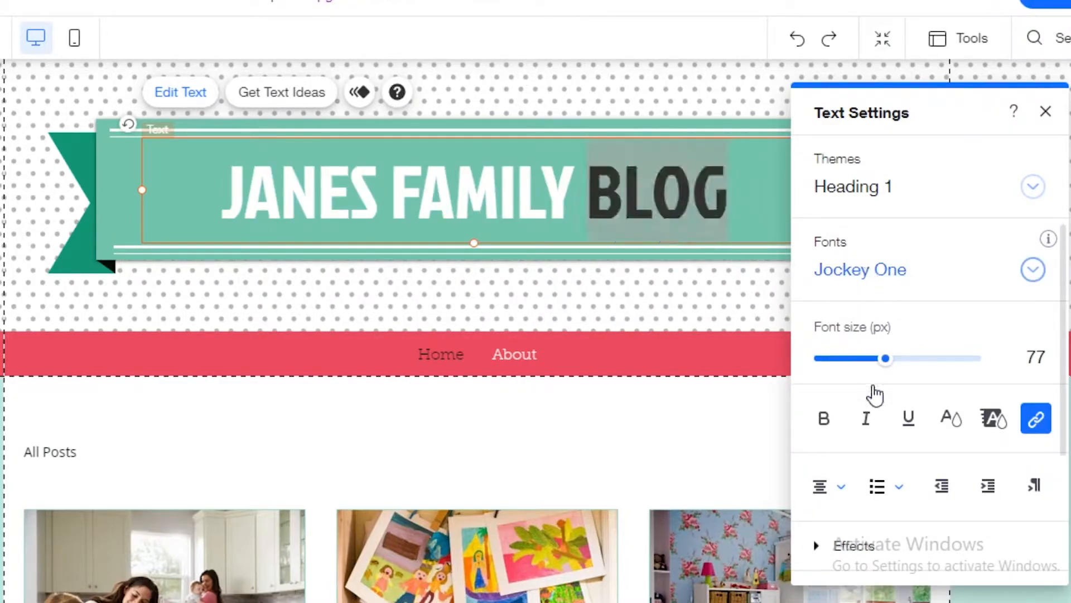
click(822, 449)
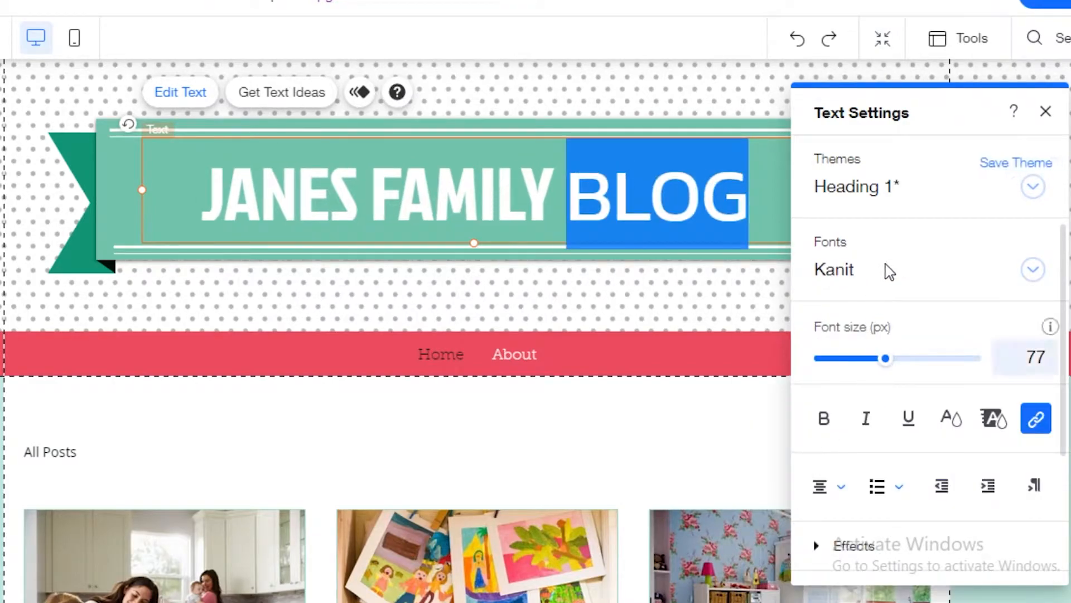
click(860, 254)
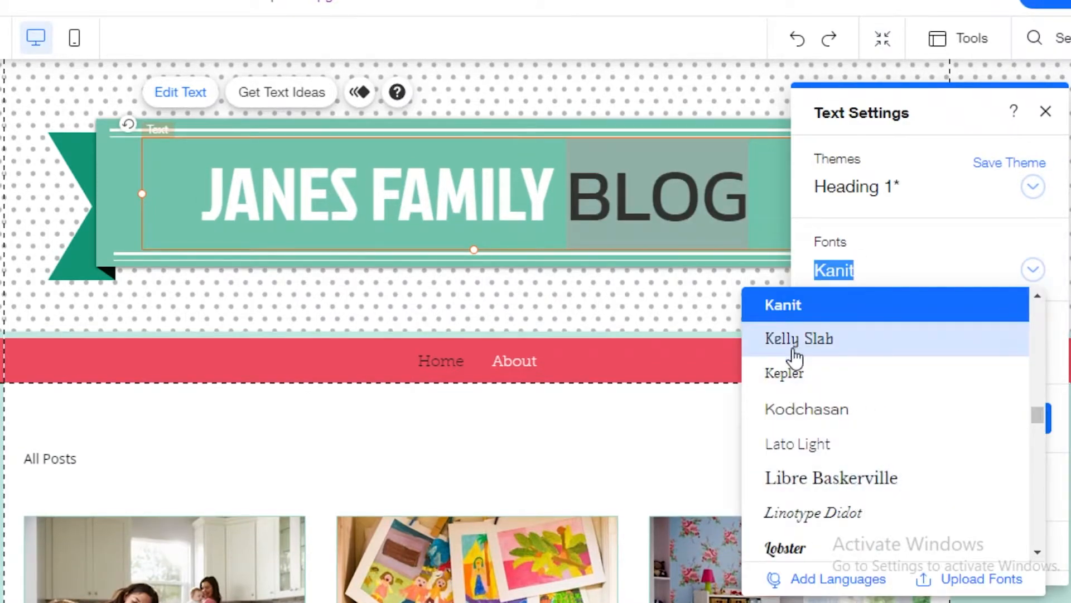
click(792, 373)
click(835, 269)
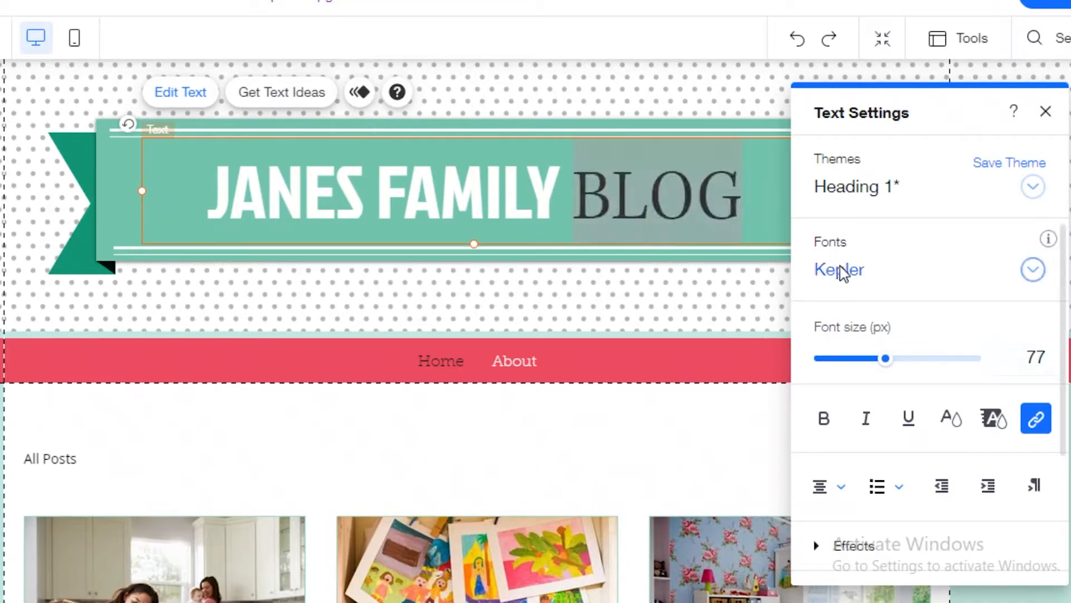
scroll(845, 326, up, 3)
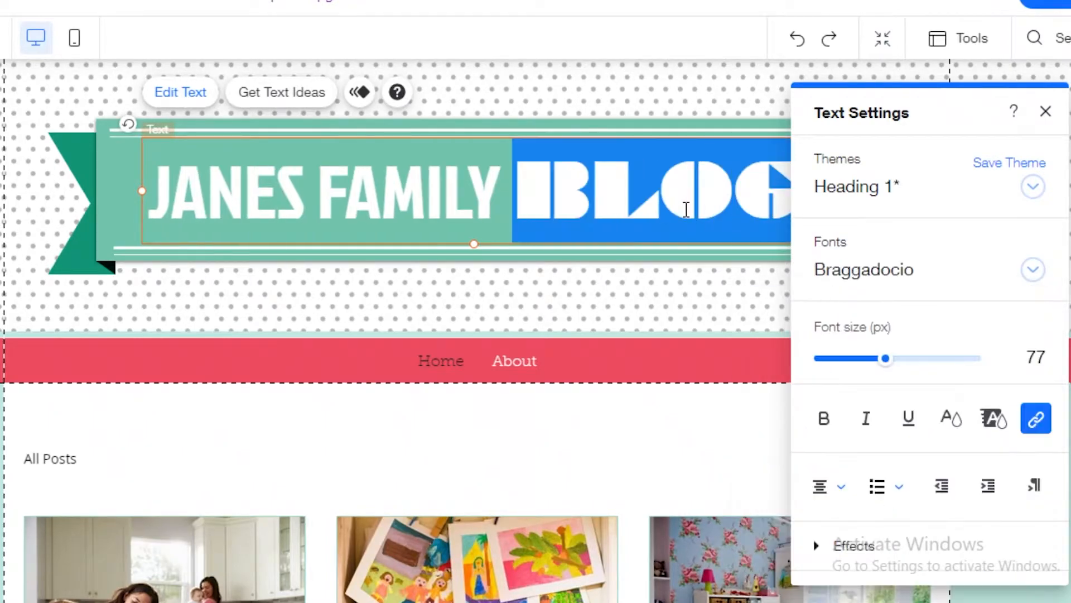
Set the font of the word BLOG in the header title to DIN Neuzeit Grotesk and finish editing the text.
click(896, 270)
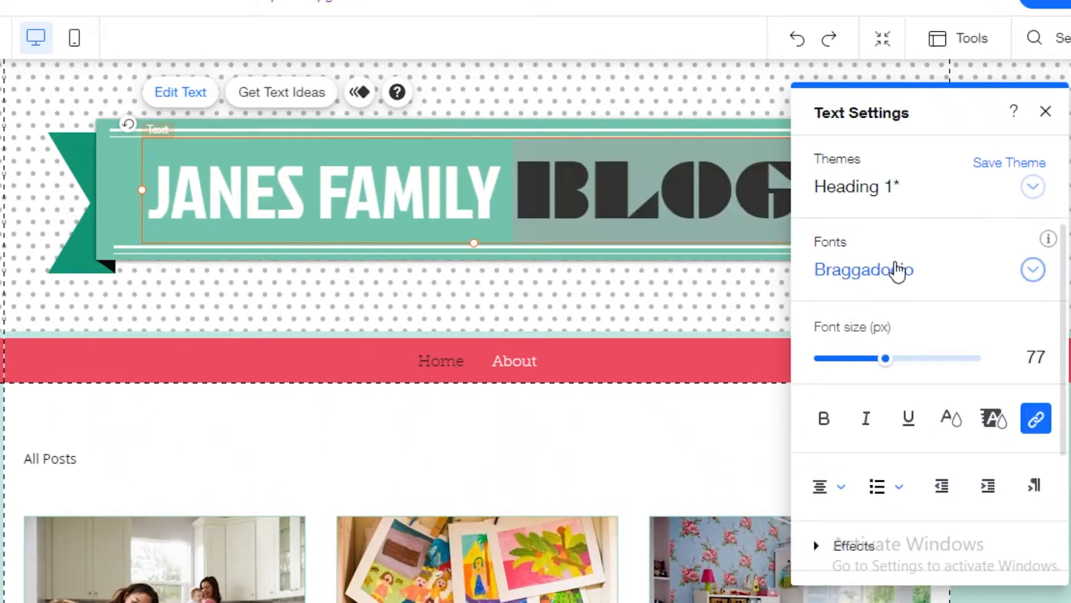
click(841, 458)
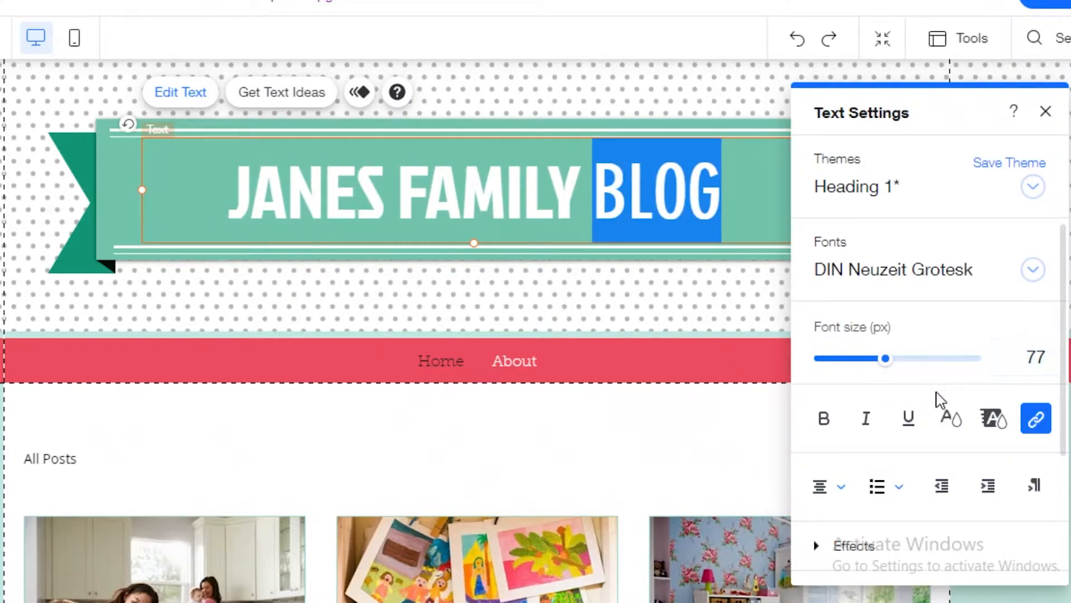
scroll(1012, 432, down, 1)
key(Escape)
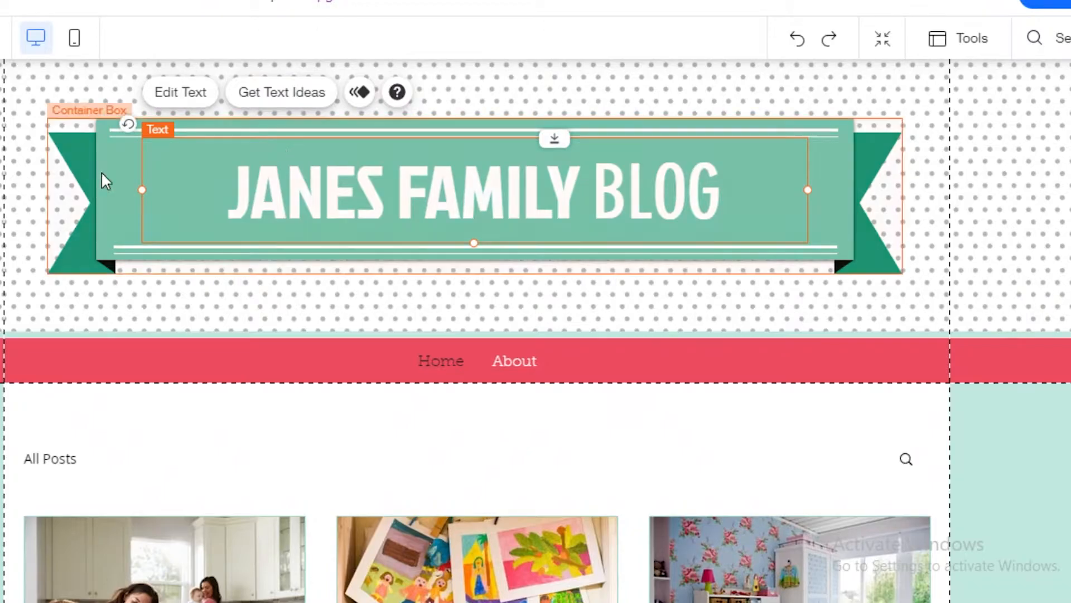
Browse the box designs for the header's container box and apply the pink ribbon with notched ends.
click(83, 169)
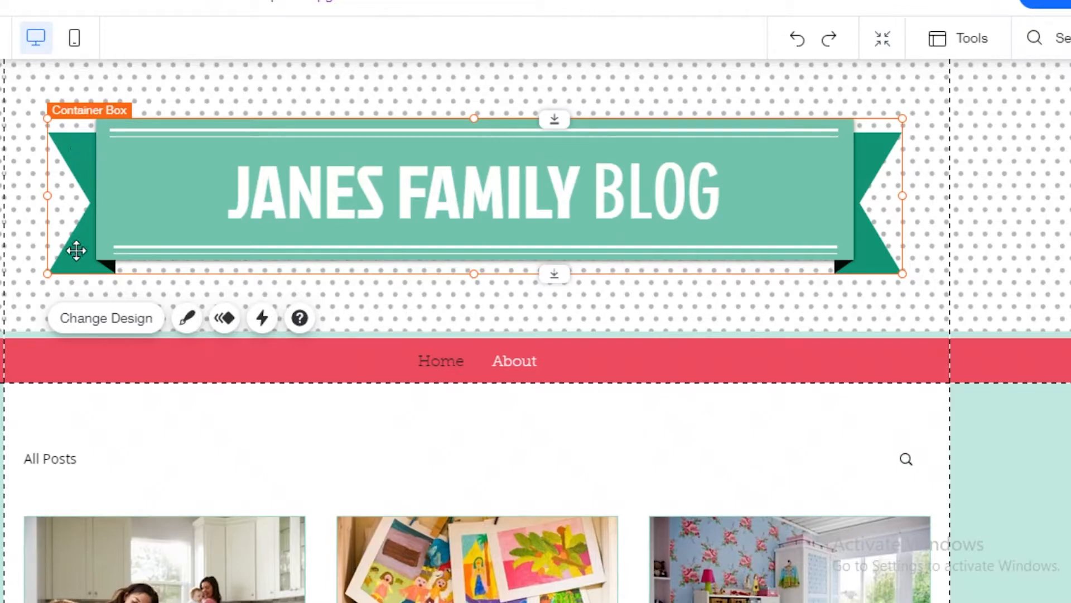
click(98, 324)
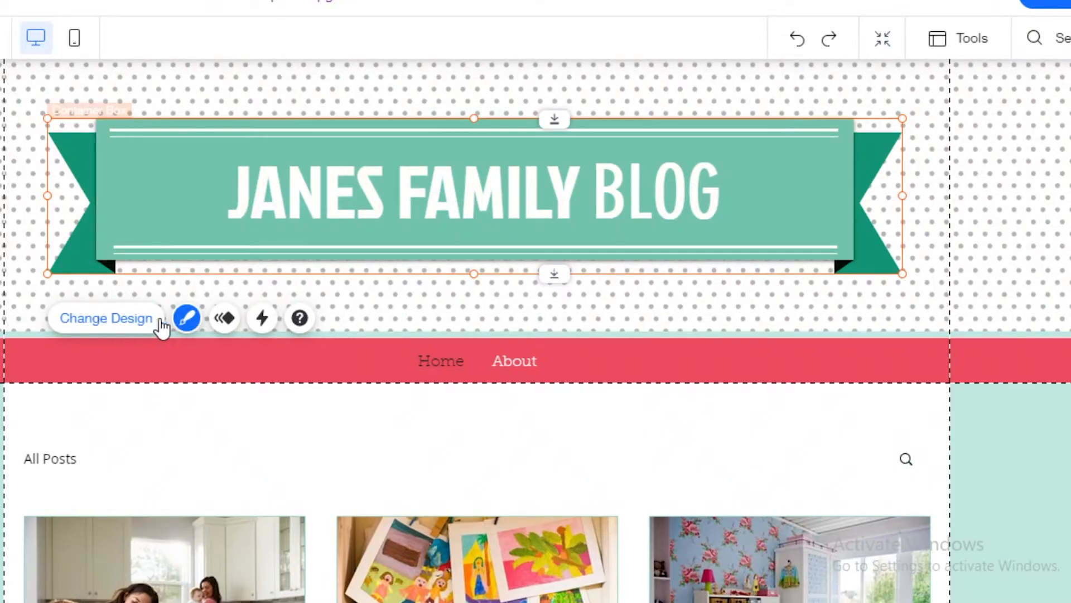
click(188, 321)
scroll(946, 329, down, 4)
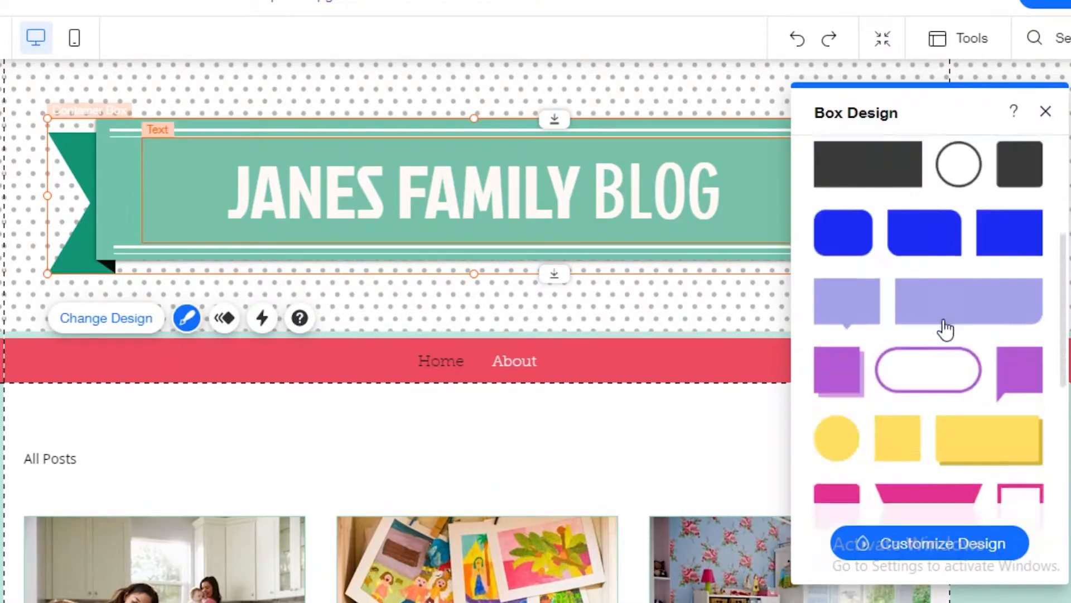
scroll(944, 321, down, 6)
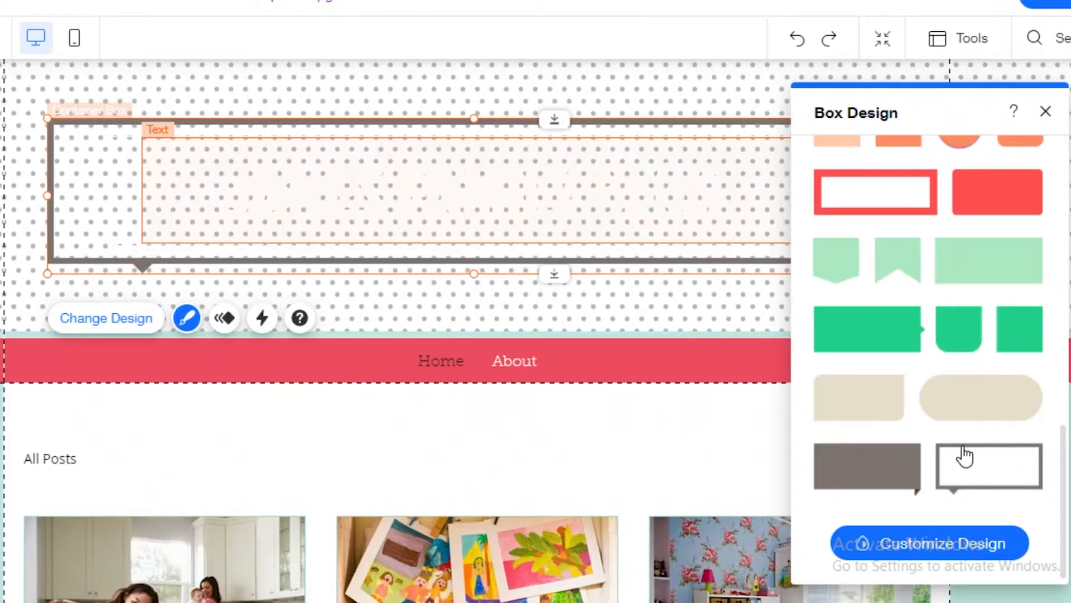
scroll(1007, 212, up, 5)
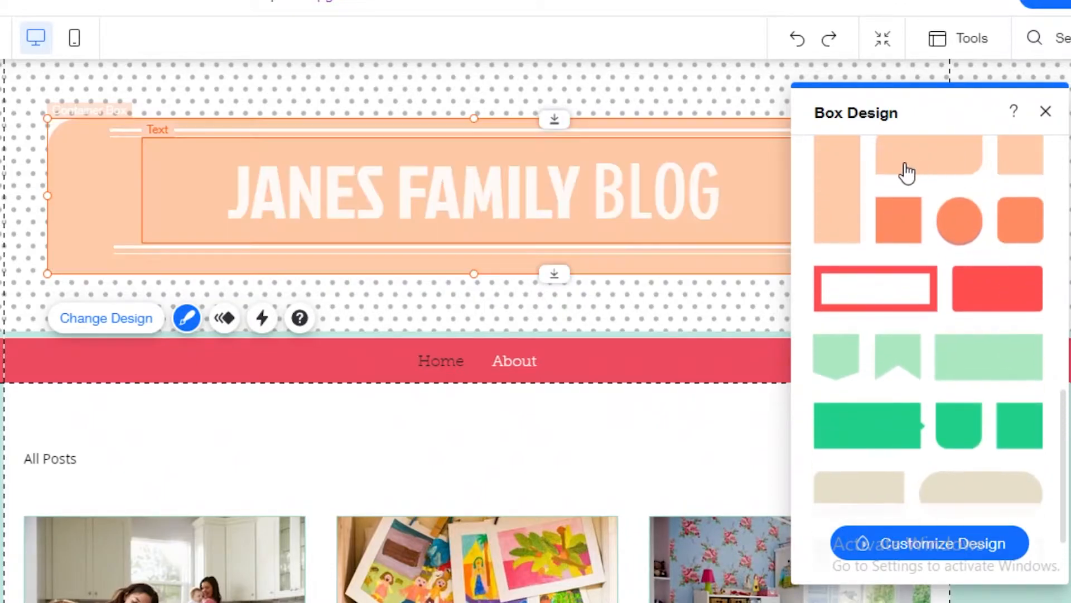
scroll(993, 220, up, 4)
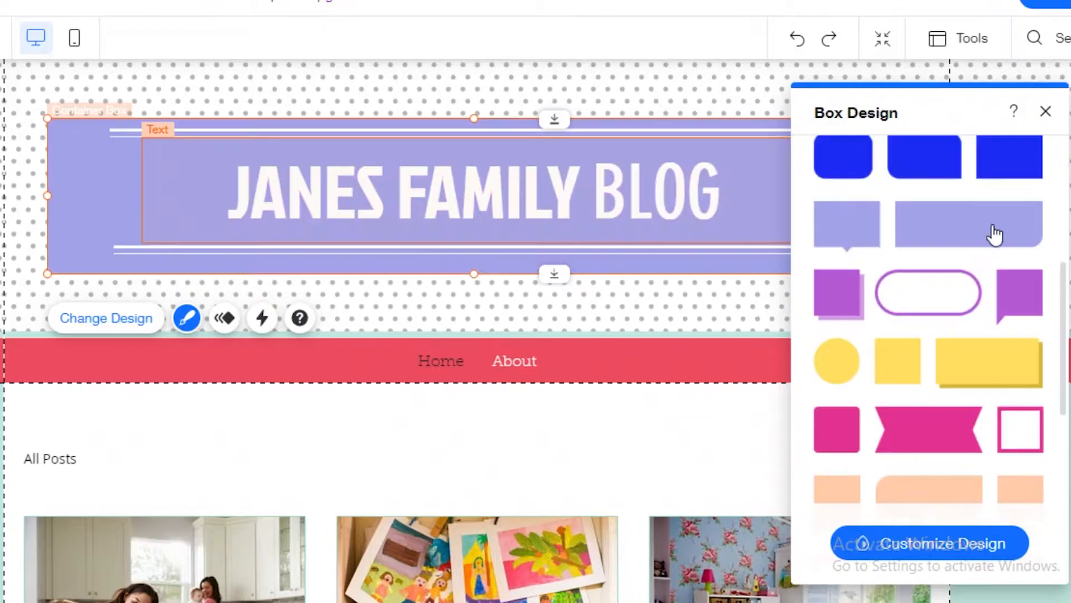
scroll(996, 232, up, 3)
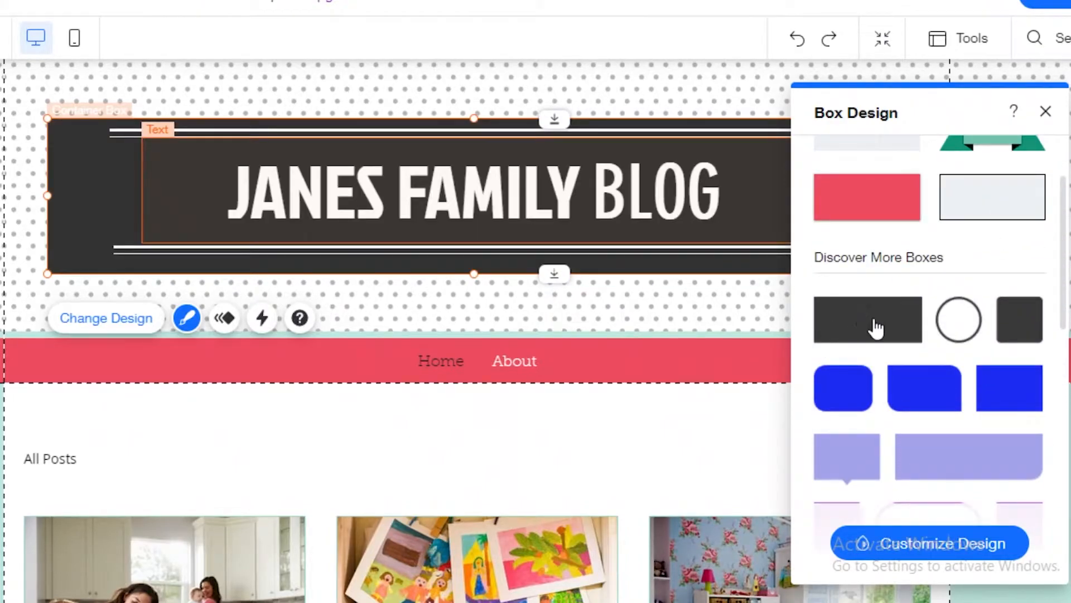
scroll(961, 316, down, 5)
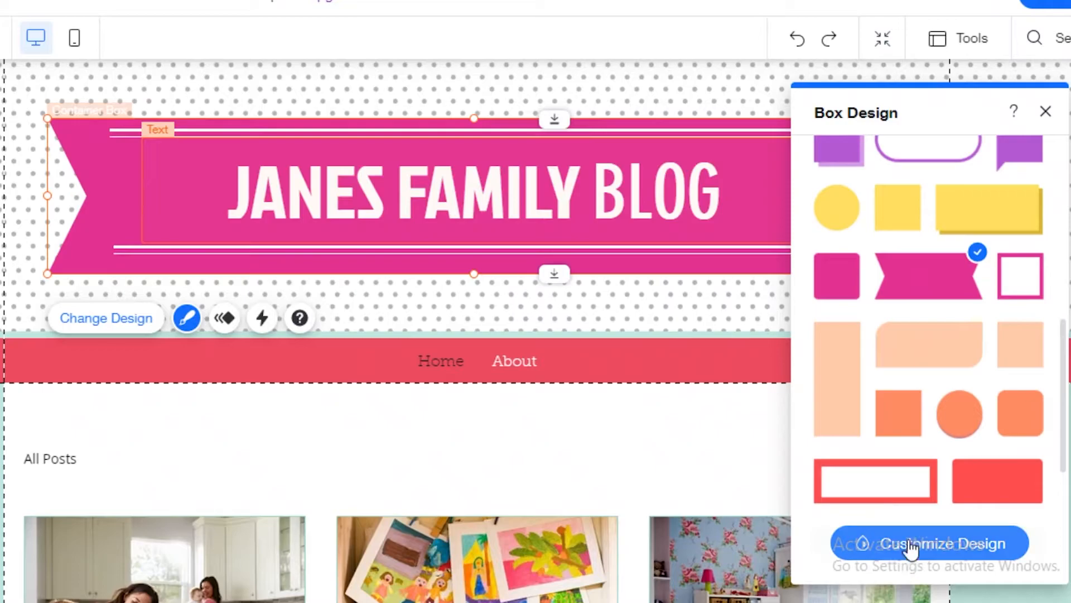
Try other box shapes, such as the double frame, on the header banner and return to the notched ribbon at 100% opacity.
click(893, 546)
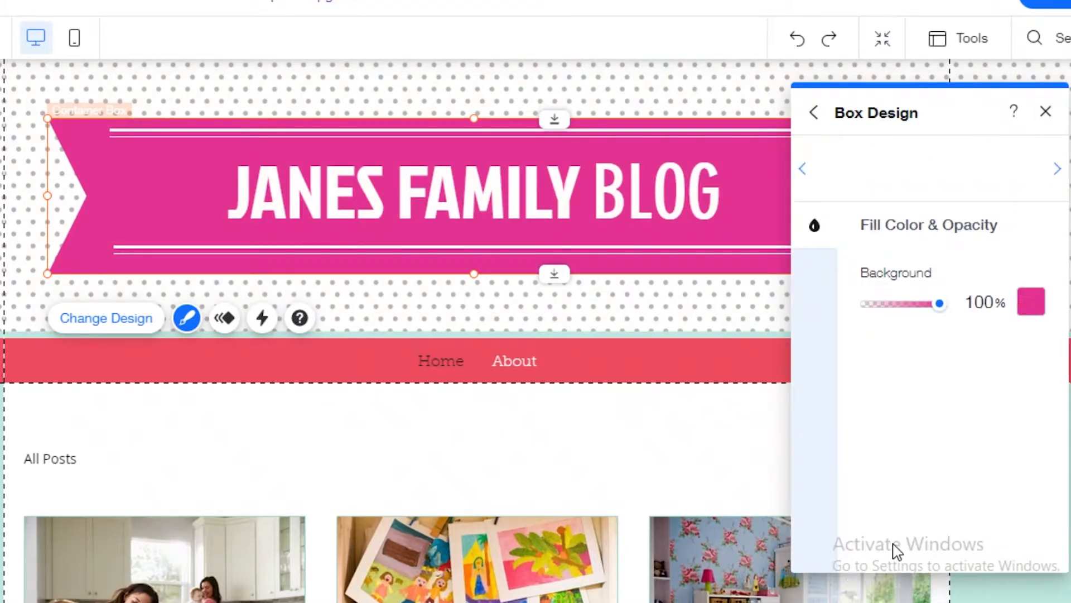
click(931, 188)
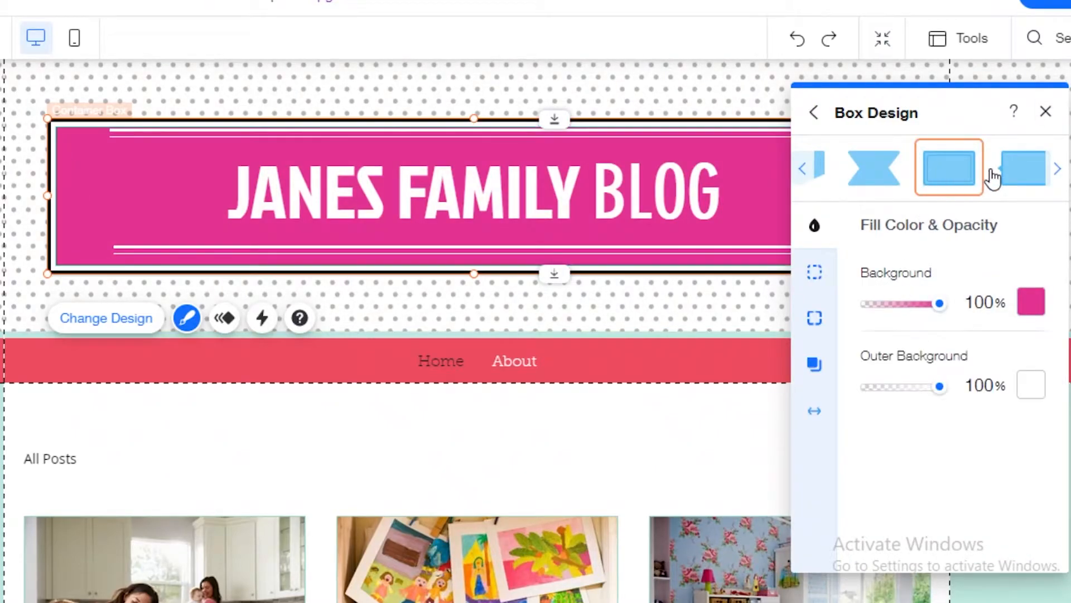
click(1010, 178)
drag(927, 306, 968, 303)
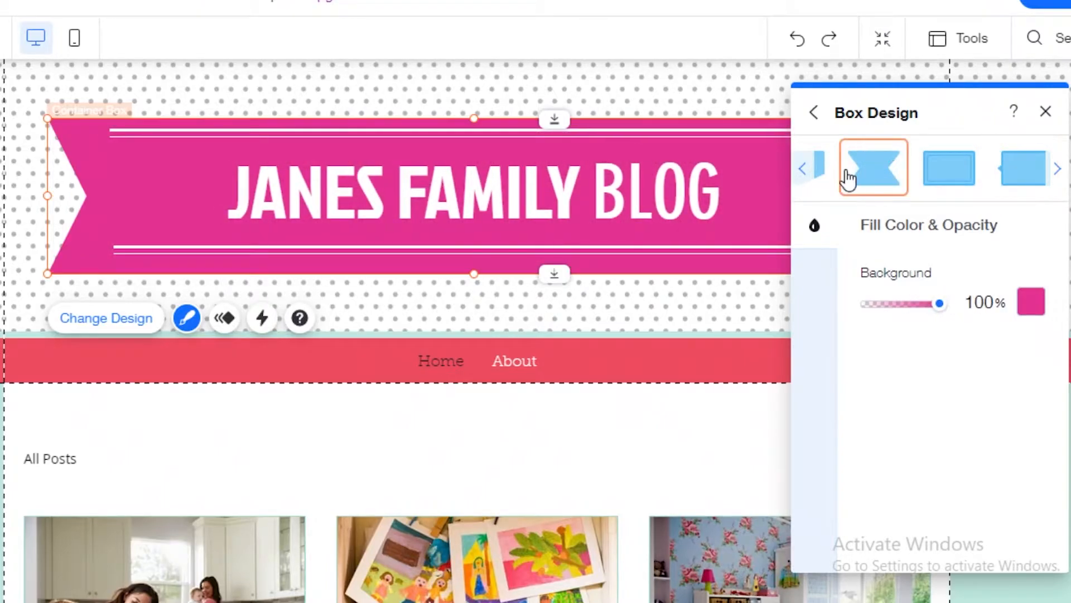
click(821, 173)
click(863, 175)
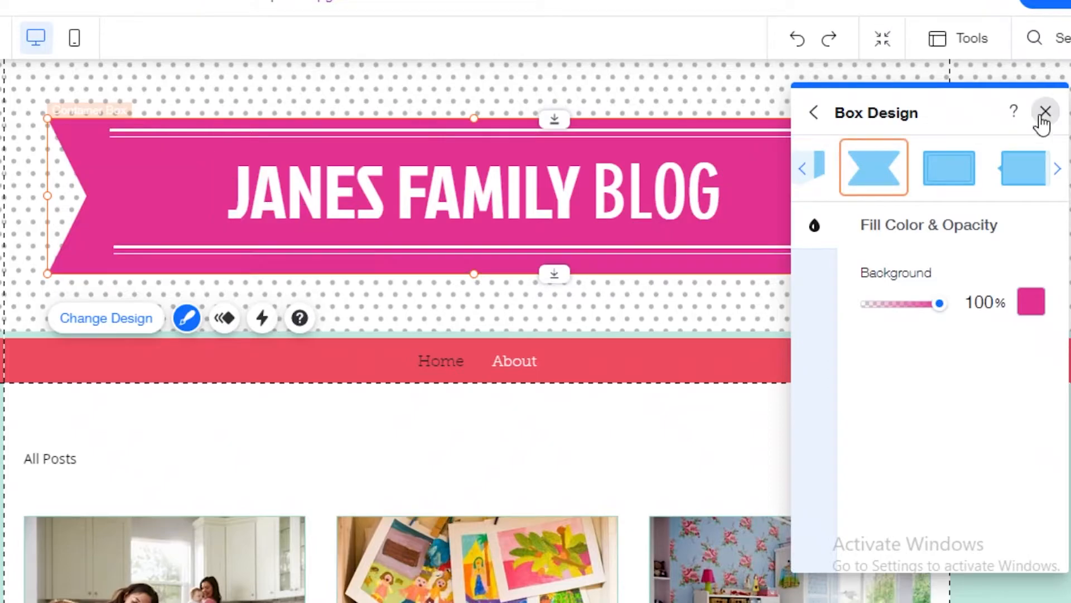
click(1045, 111)
Select the horizontal menu with Home and About and look over the blog posts below it.
scroll(567, 284, down, 2)
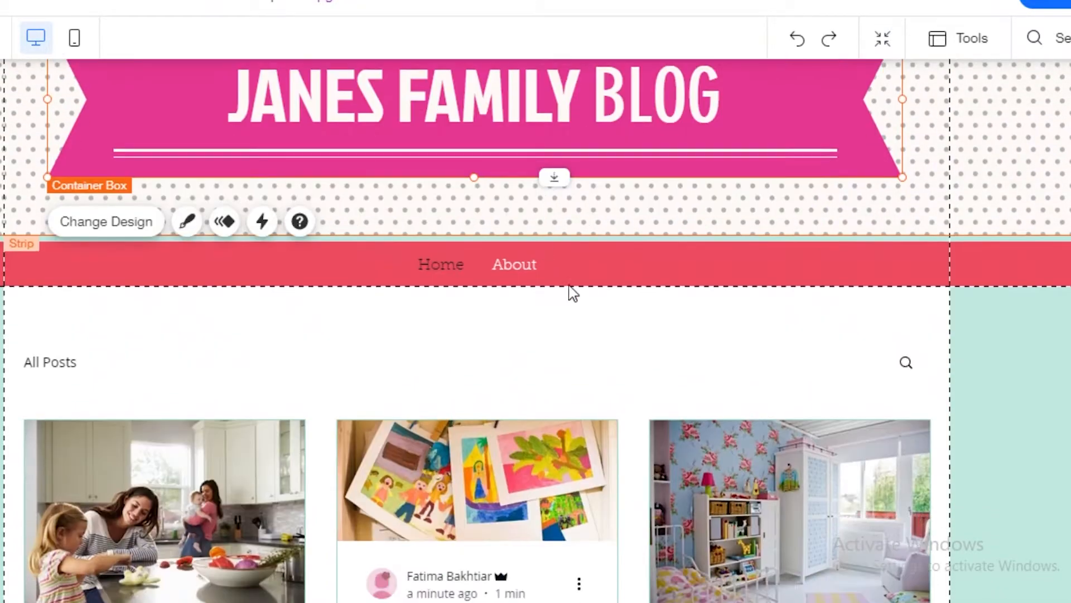
click(399, 261)
scroll(490, 239, down, 1)
scroll(490, 239, down, 3)
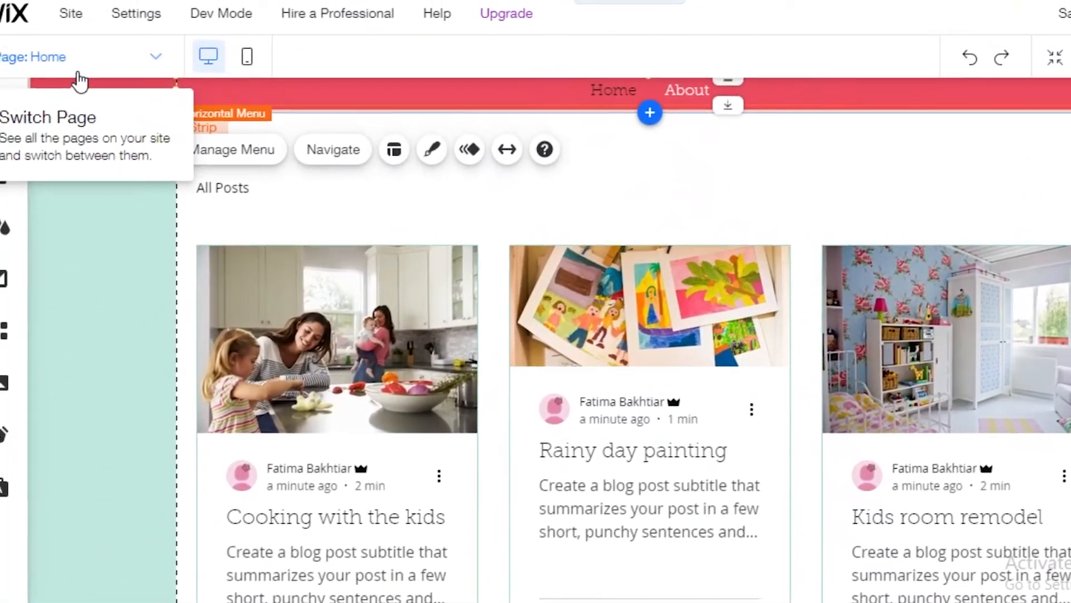
click(71, 13)
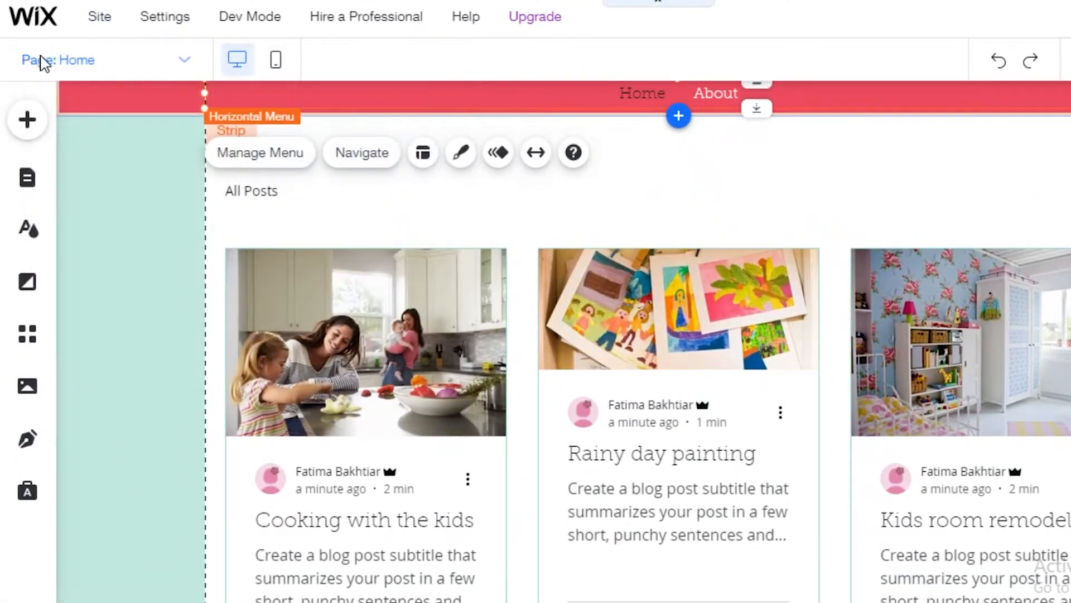
Look through the list of site and blog pages and open the page manager on the blog pages.
click(184, 63)
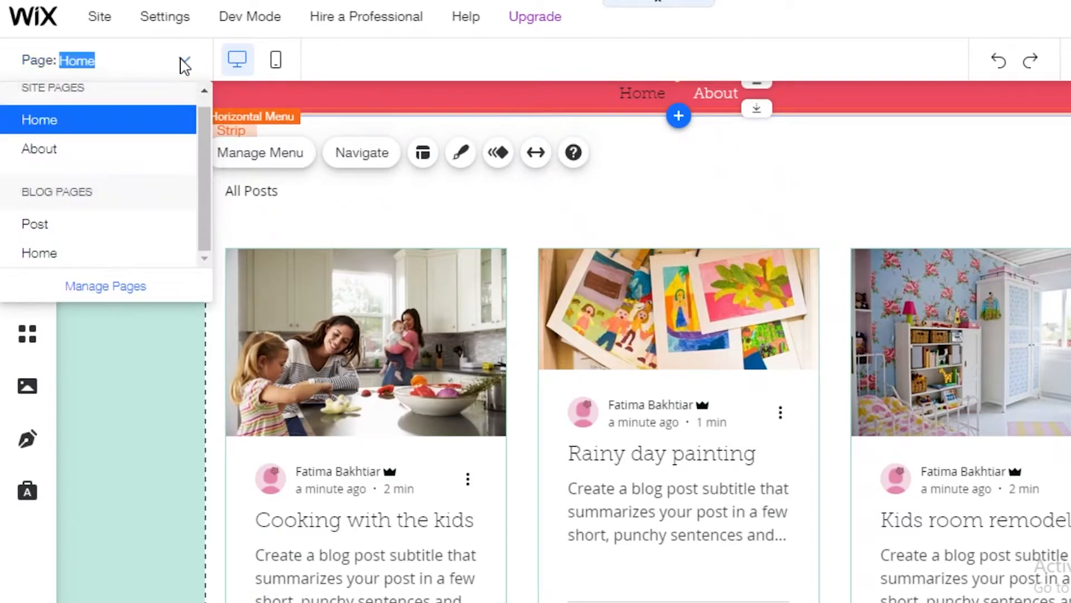
scroll(160, 168, up, 5)
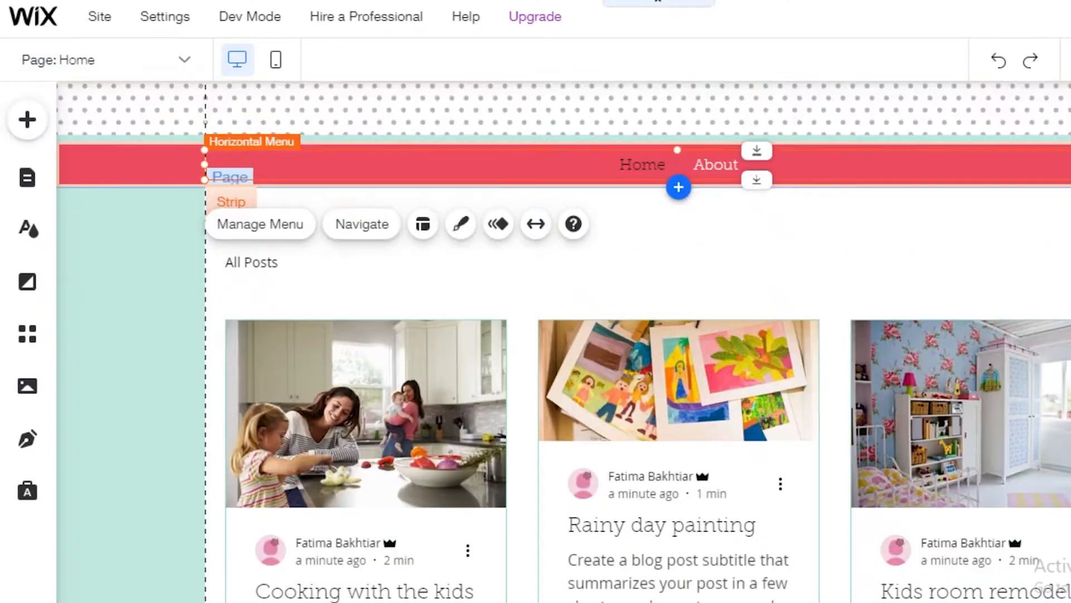
scroll(160, 167, down, 3)
click(68, 61)
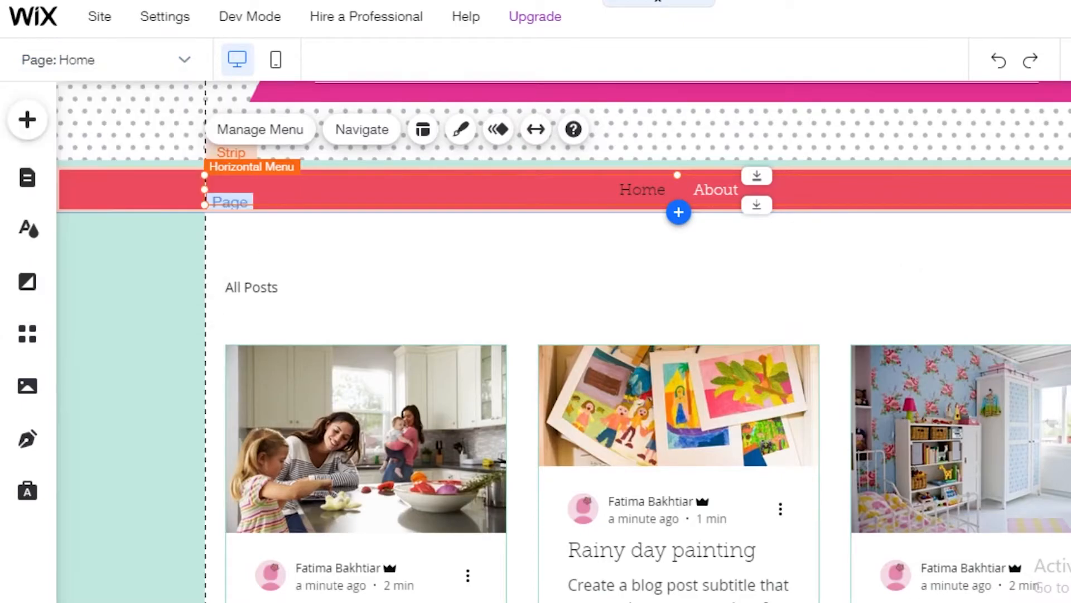
scroll(969, 283, down, 6)
scroll(728, 267, up, 6)
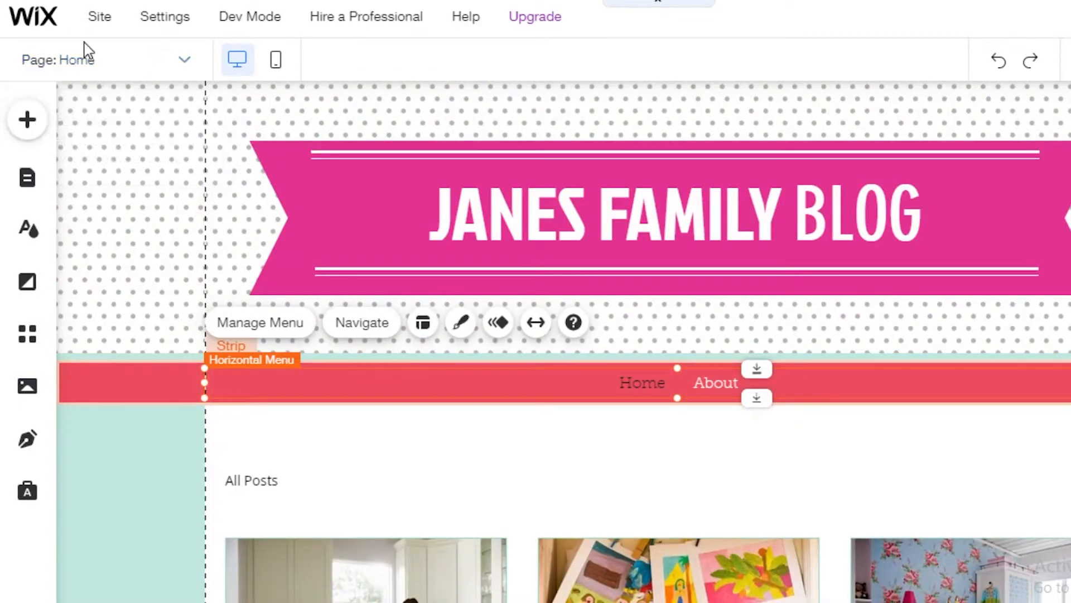
click(86, 45)
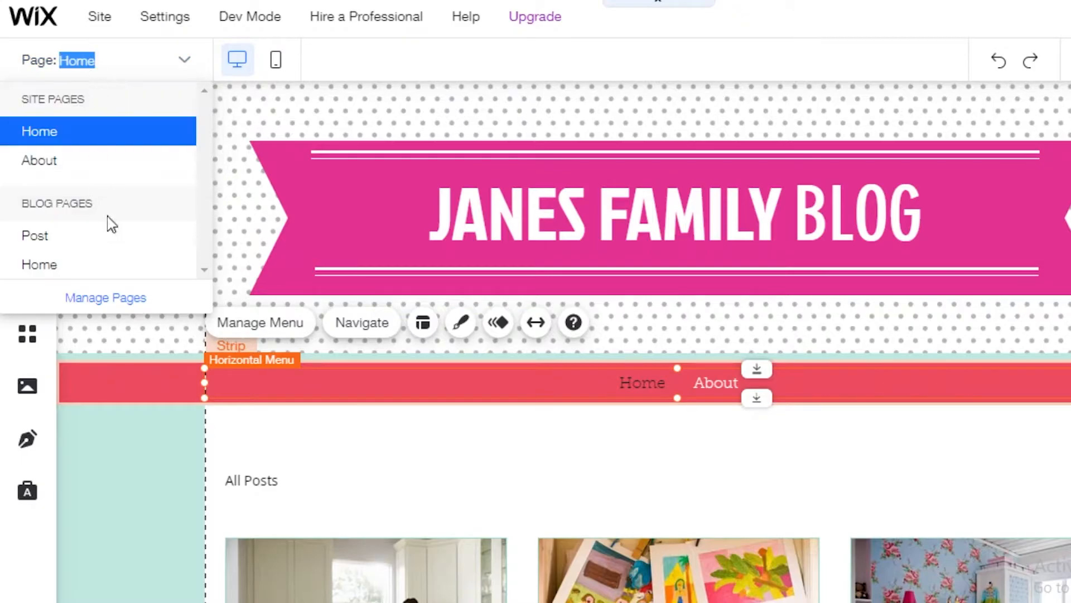
click(117, 299)
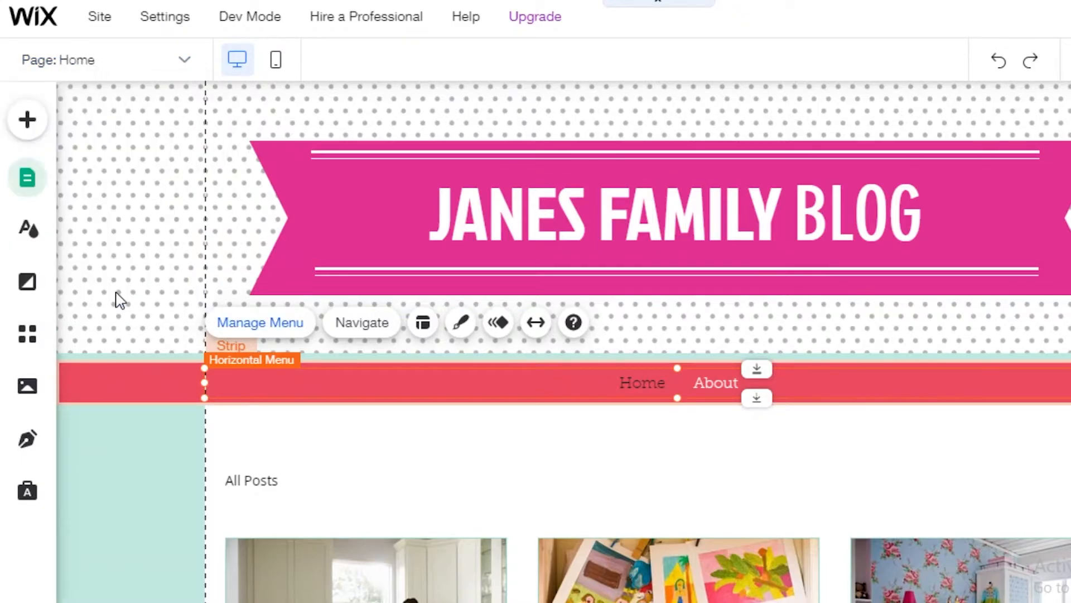
click(28, 123)
click(35, 181)
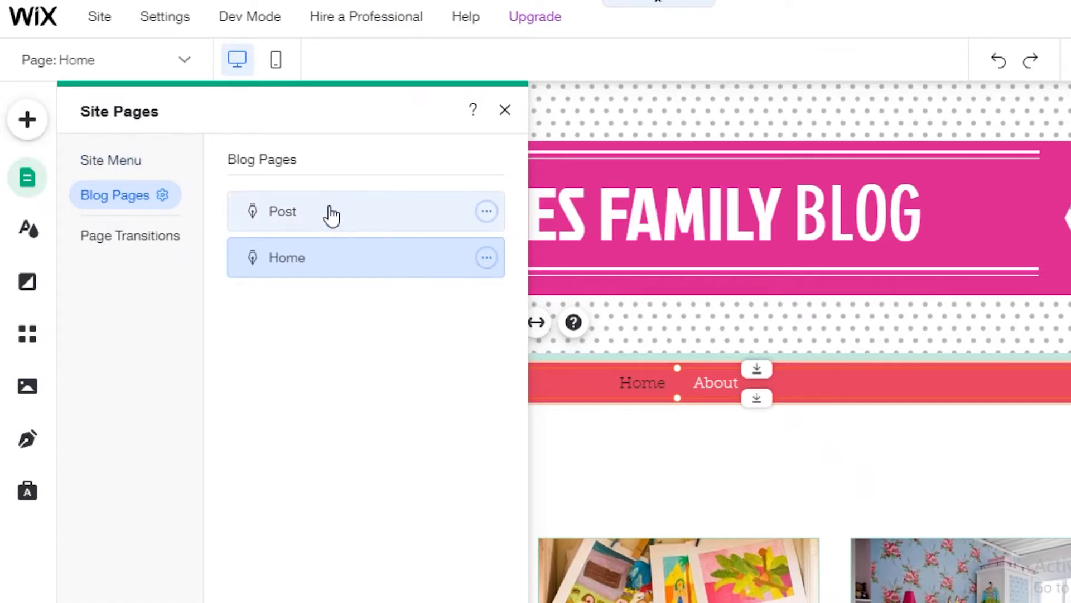
Check the available options of the blog's Home and Post pages and view the Post page's settings.
click(487, 258)
click(439, 355)
click(489, 260)
click(493, 215)
click(487, 214)
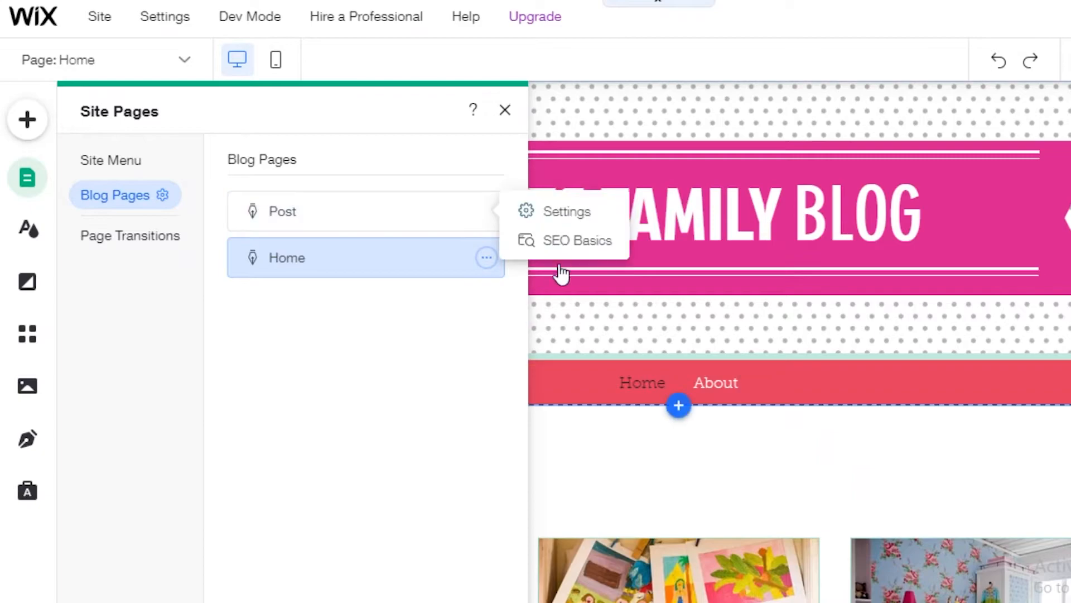
click(554, 215)
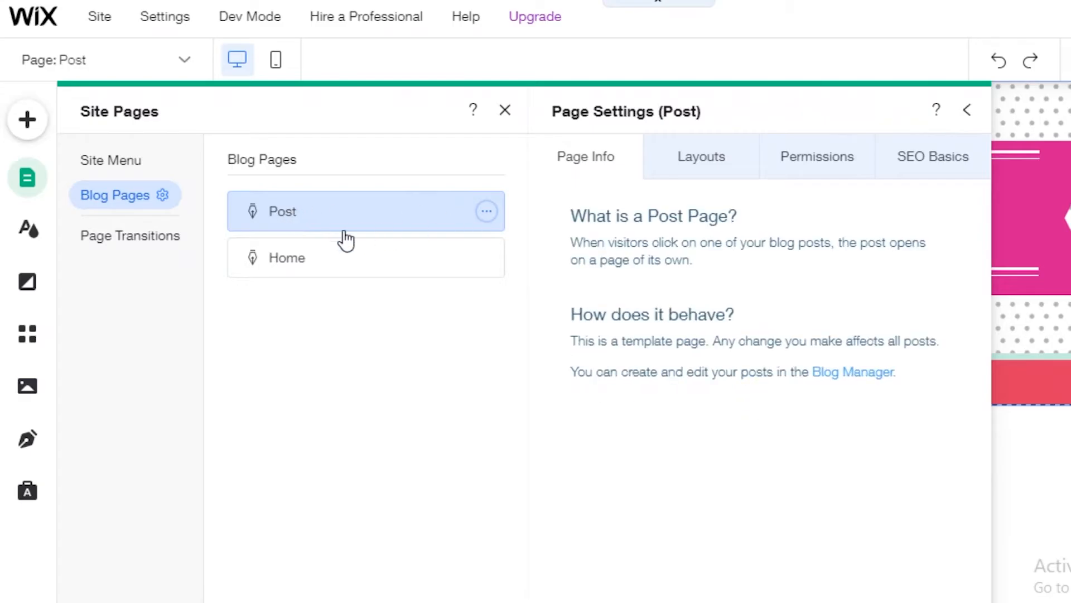
Rename the About page in the site menu as "What are we about?".
click(127, 163)
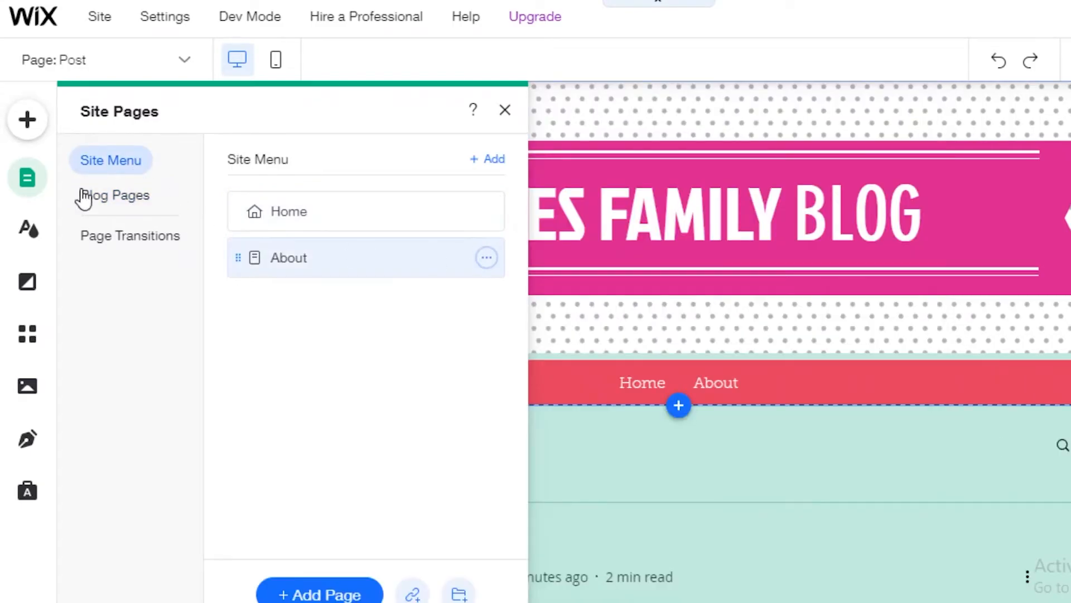
click(487, 257)
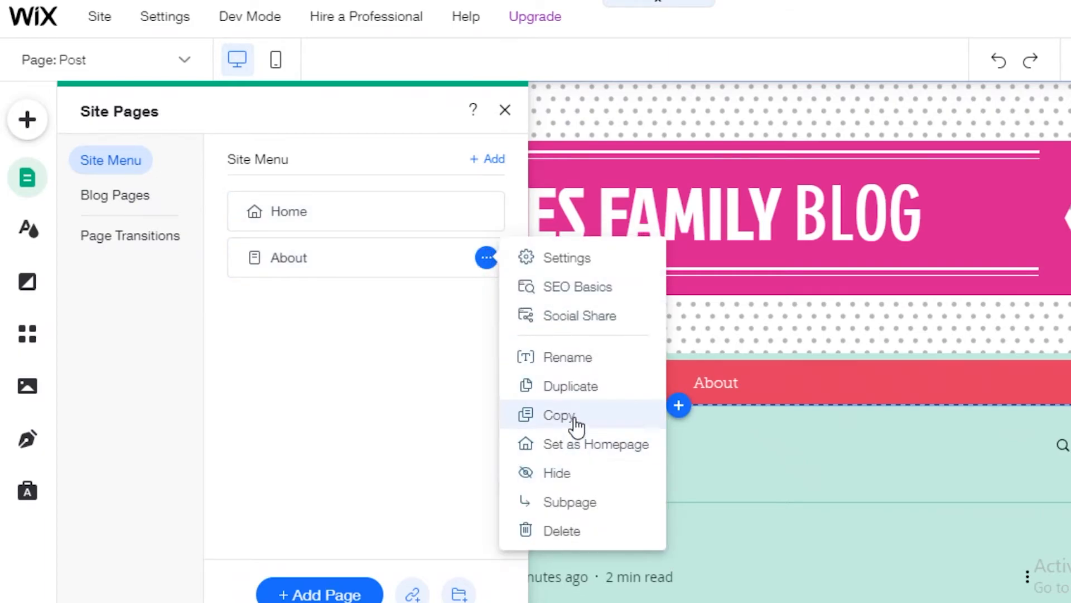
click(600, 359)
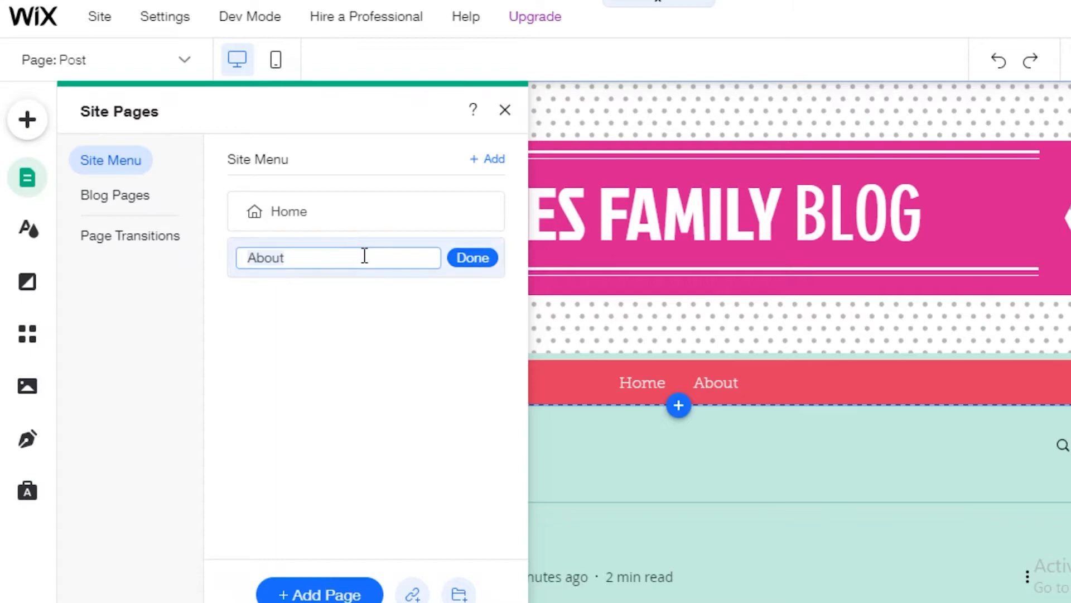
text(SS)
text(HAT)
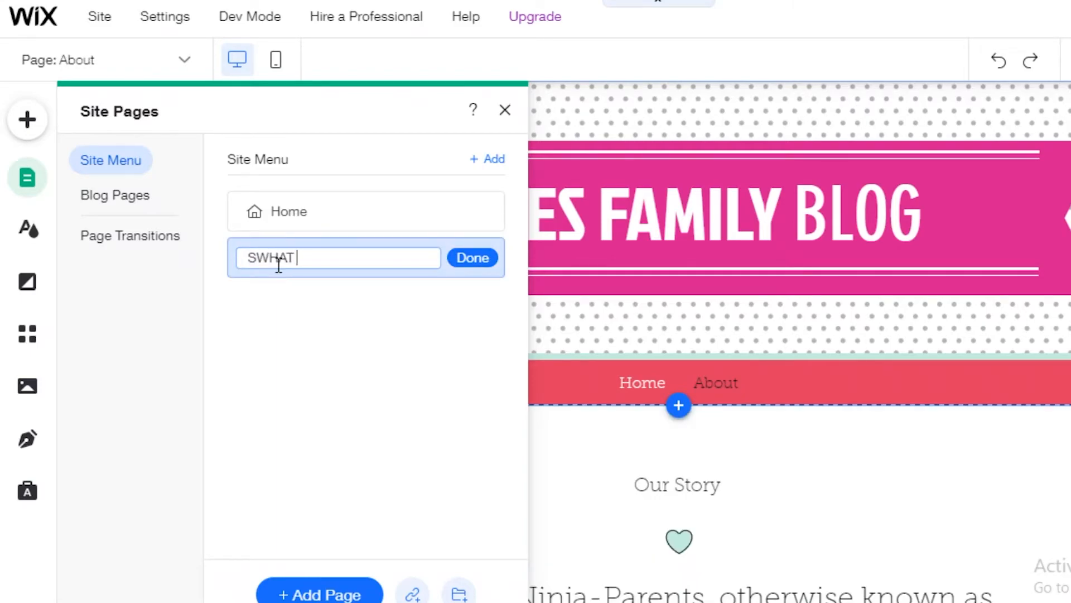
key(BackSpace)
key(BackSpace)
key(BackSpace)
key(BackSpace)
key(BackSpace)
key(BackSpace)
text(What are we about>)
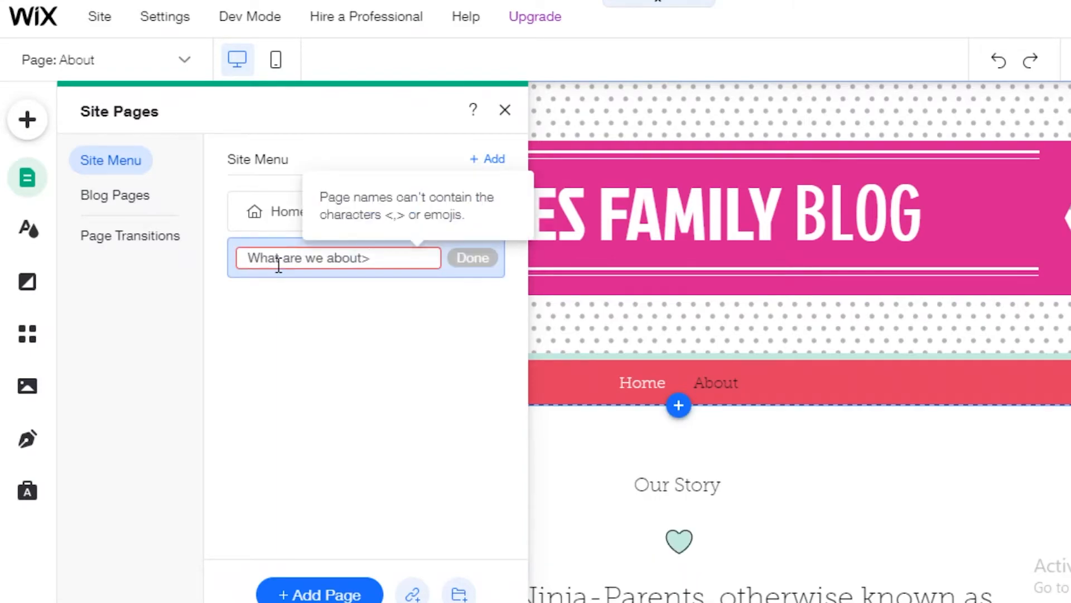
key(BackSpace)
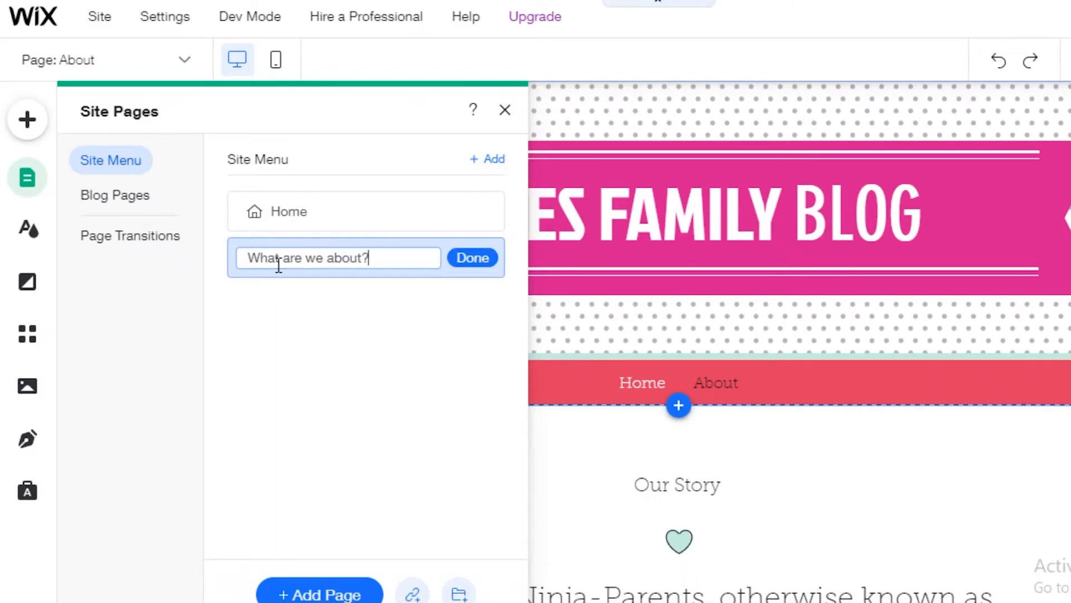
click(473, 258)
Add a new page to the site menu.
click(486, 257)
click(368, 397)
click(487, 161)
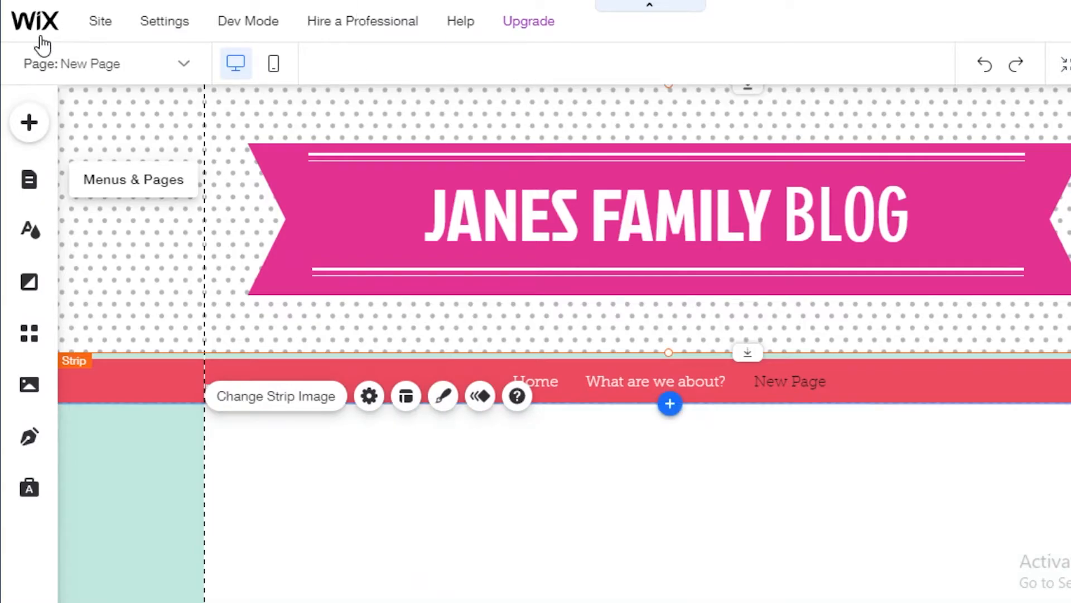
Rename the new page as Family Rituals and move it between Home and "What are we about?" in the site menu.
click(29, 182)
click(29, 184)
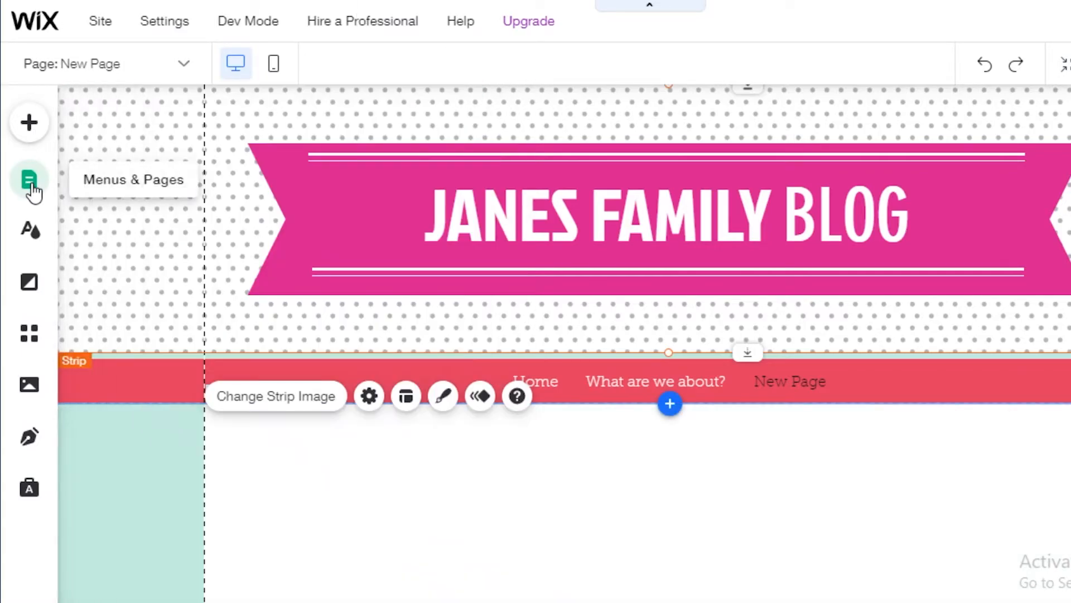
click(31, 187)
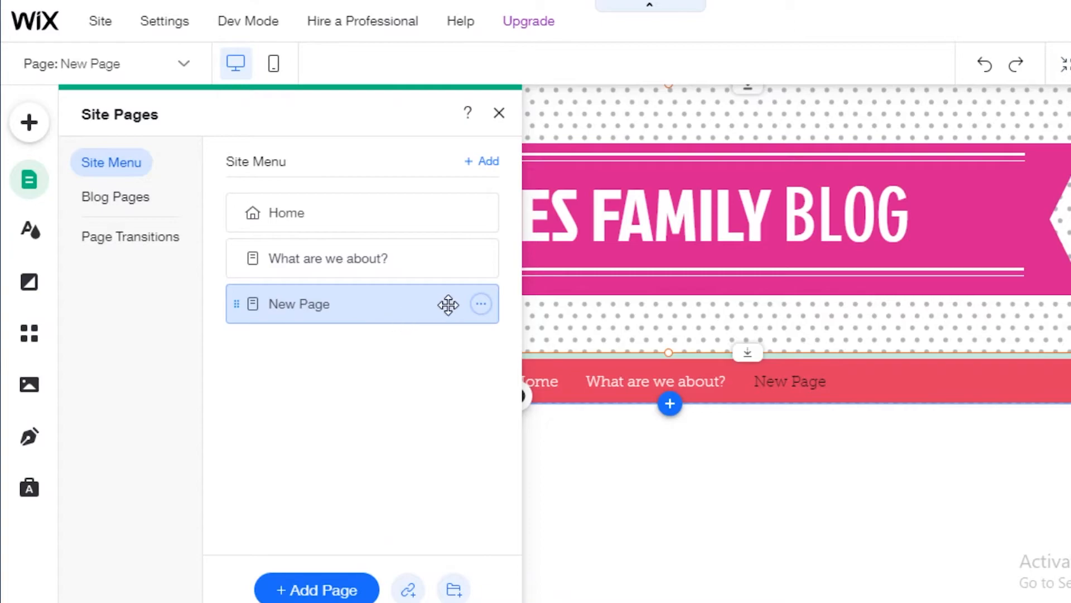
click(481, 303)
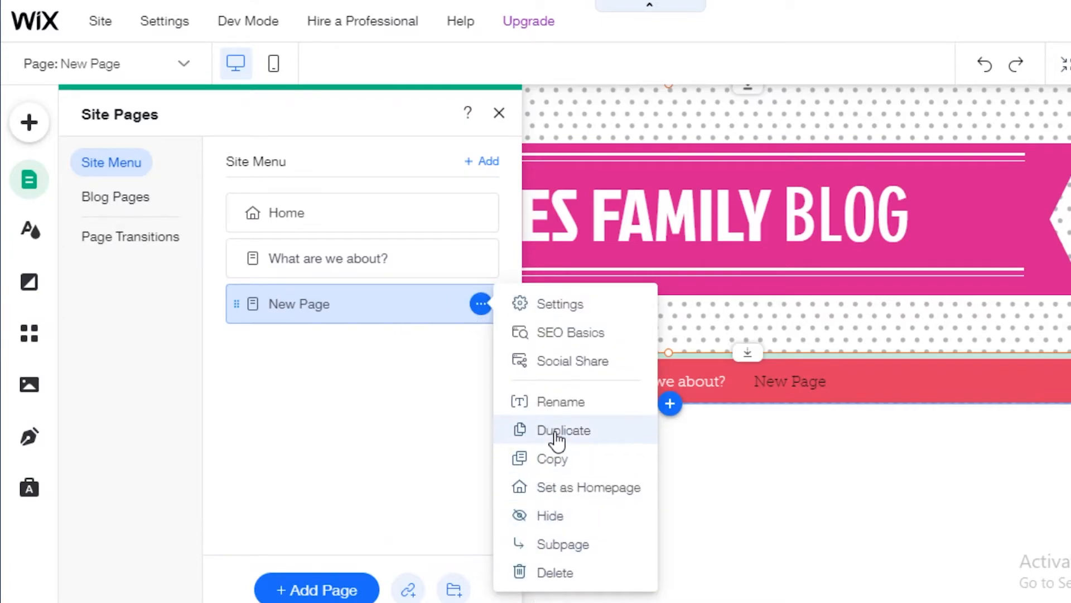
click(561, 402)
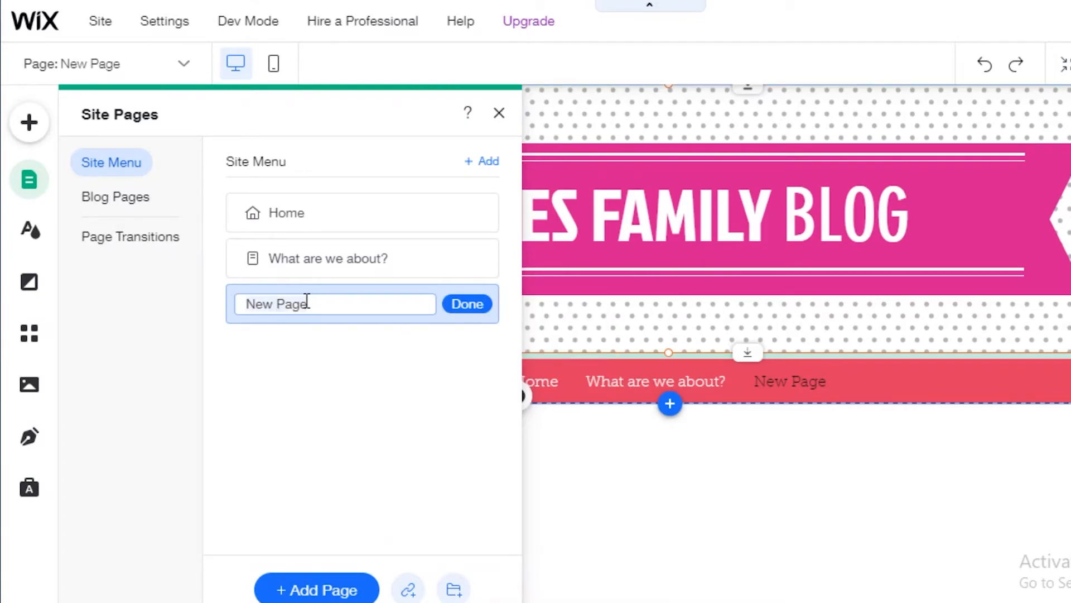
key(ctrl+a)
key(BackSpace)
text(Family Rituals)
click(467, 295)
drag(239, 302, 240, 245)
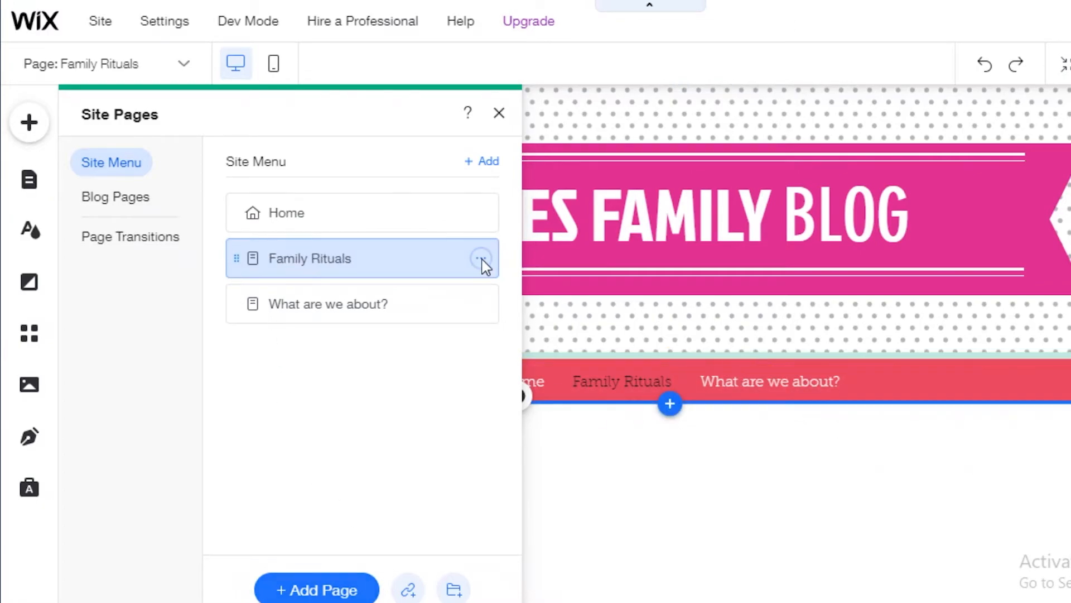
click(876, 430)
Look over the Family Rituals page, then switch to the Home page and view its blog posts.
scroll(470, 227, down, 3)
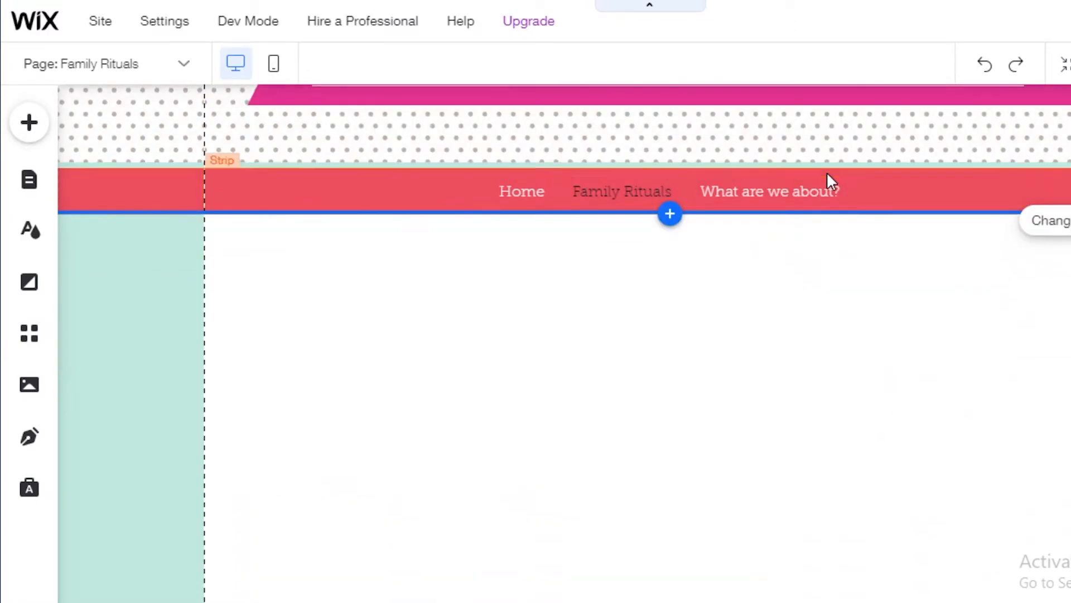
scroll(547, 196, down, 5)
scroll(547, 196, up, 6)
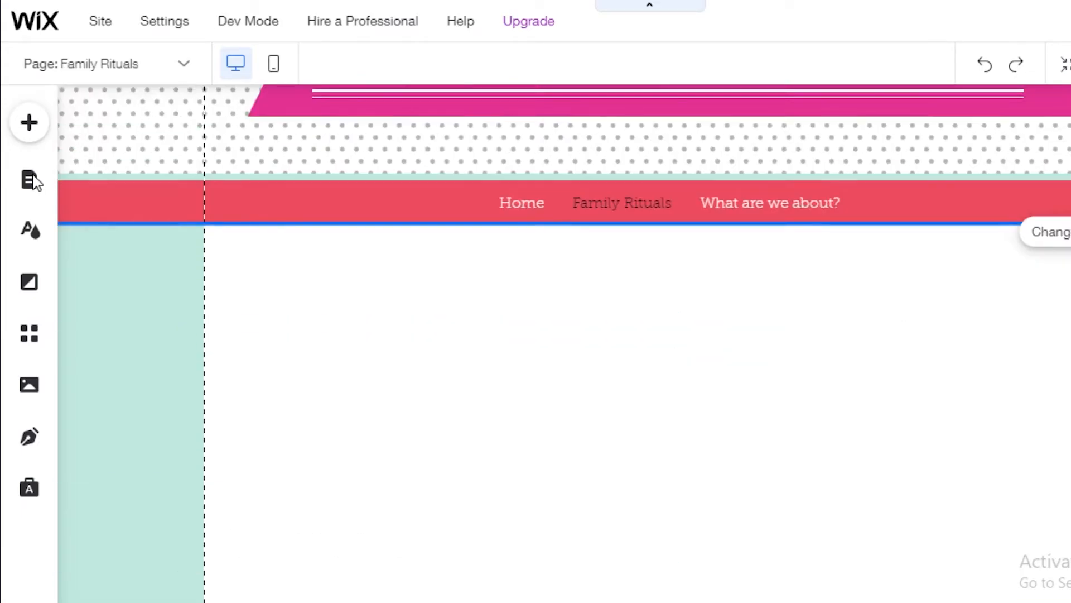
click(106, 81)
click(81, 134)
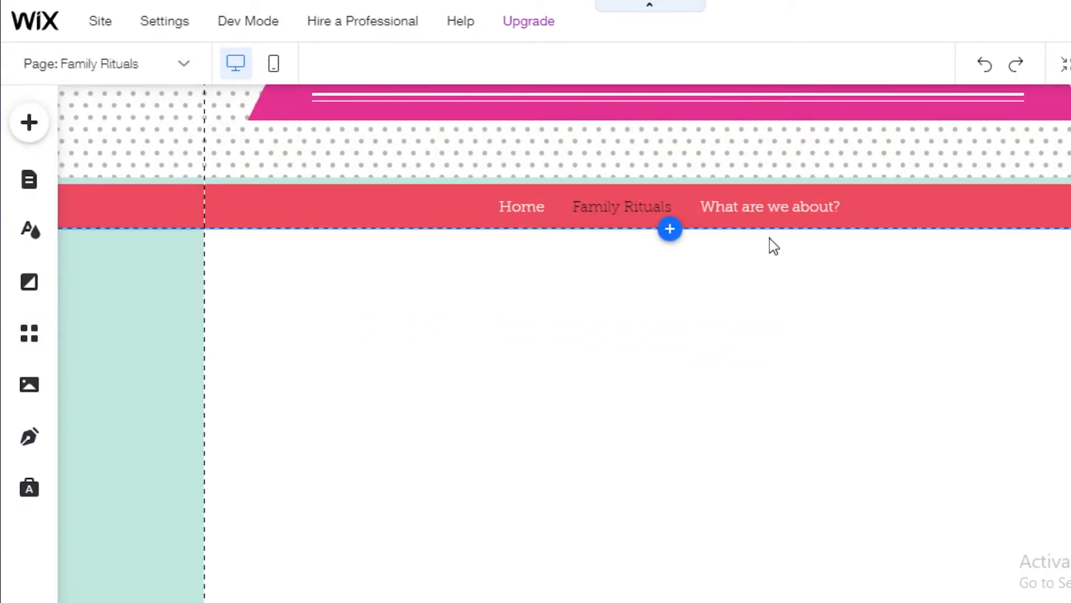
scroll(593, 232, down, 10)
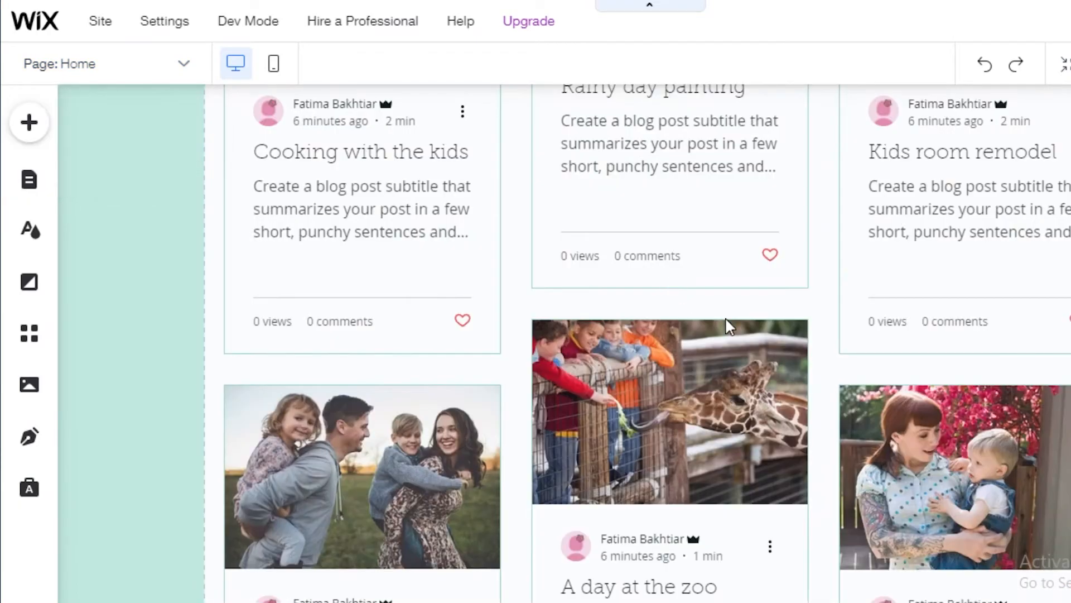
scroll(726, 317, up, 3)
View the Family Rituals and "What are we about?" pages in turn, ending on Family Rituals.
click(108, 60)
click(84, 172)
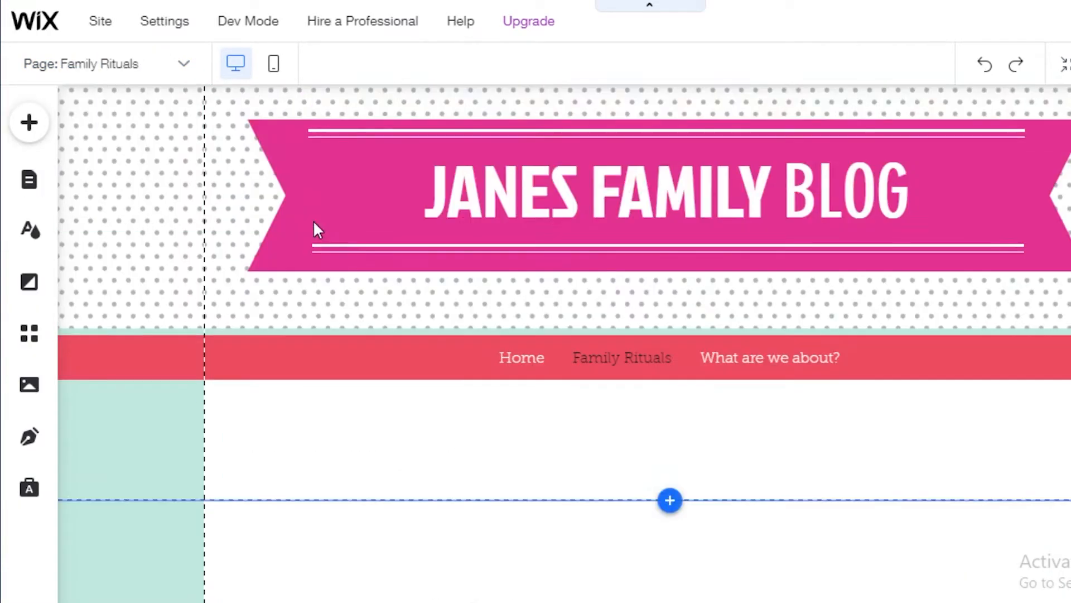
scroll(381, 549, down, 5)
click(131, 63)
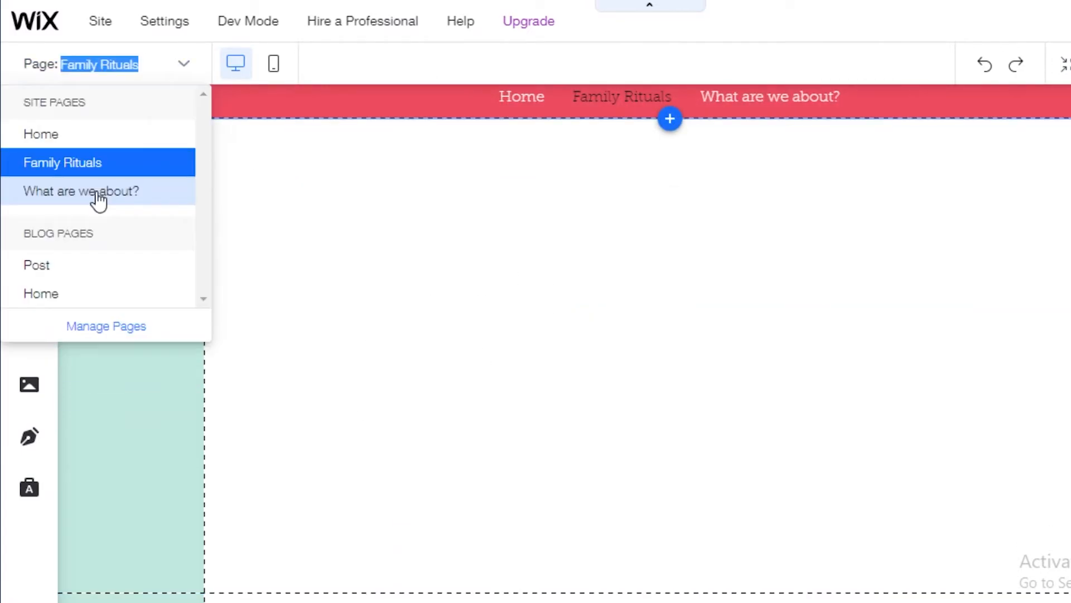
click(97, 193)
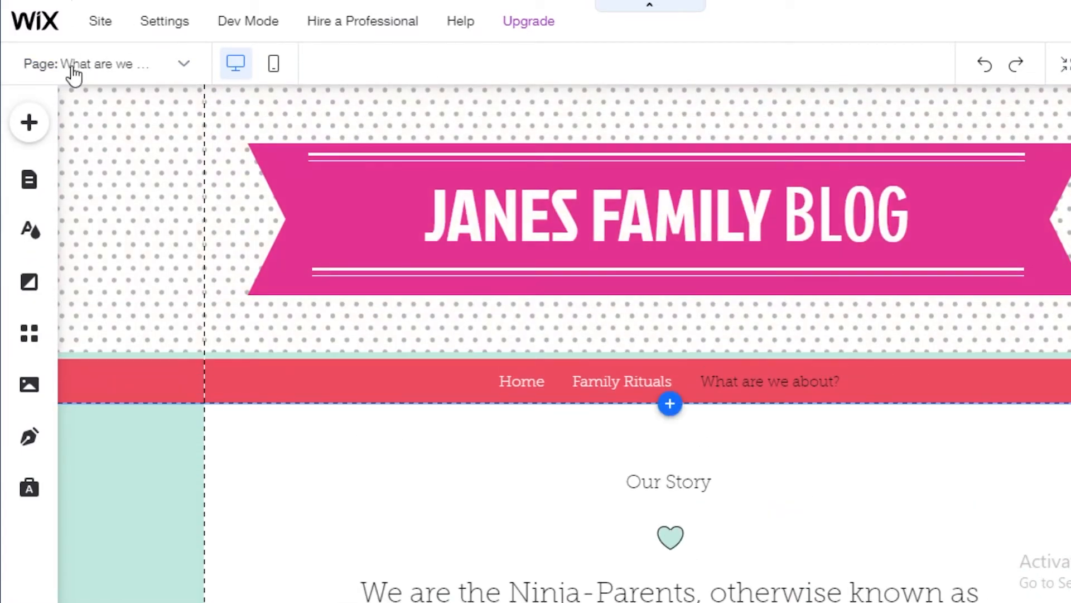
click(73, 66)
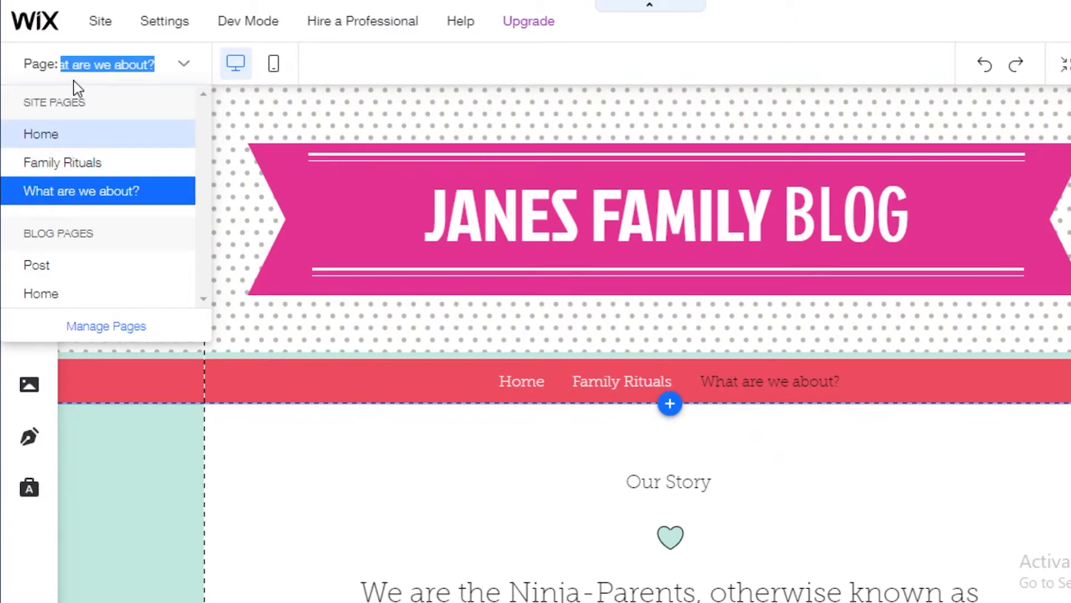
click(92, 170)
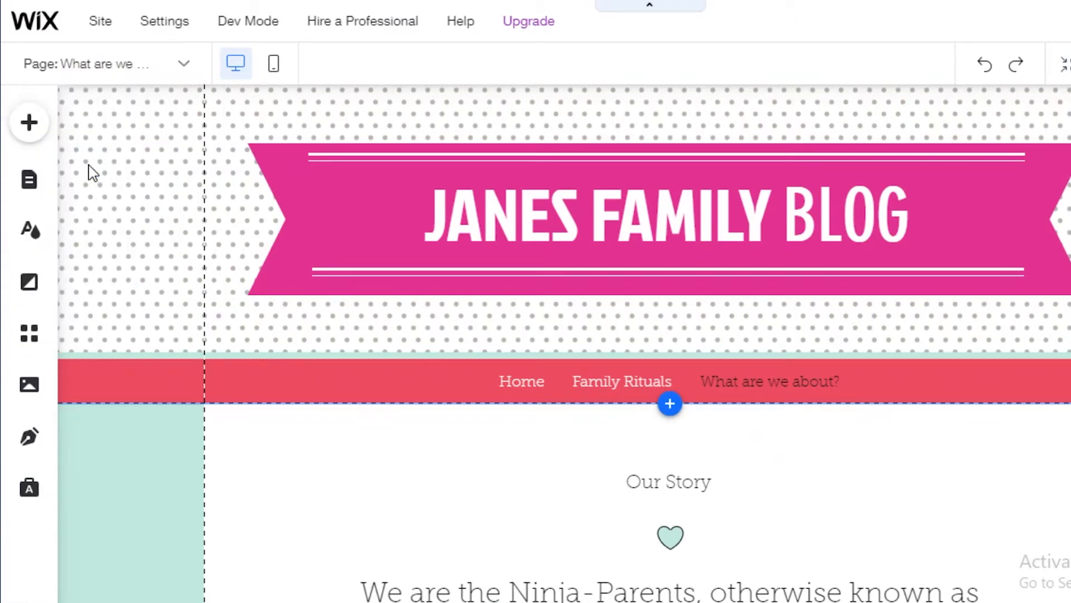
scroll(863, 369, down, 1)
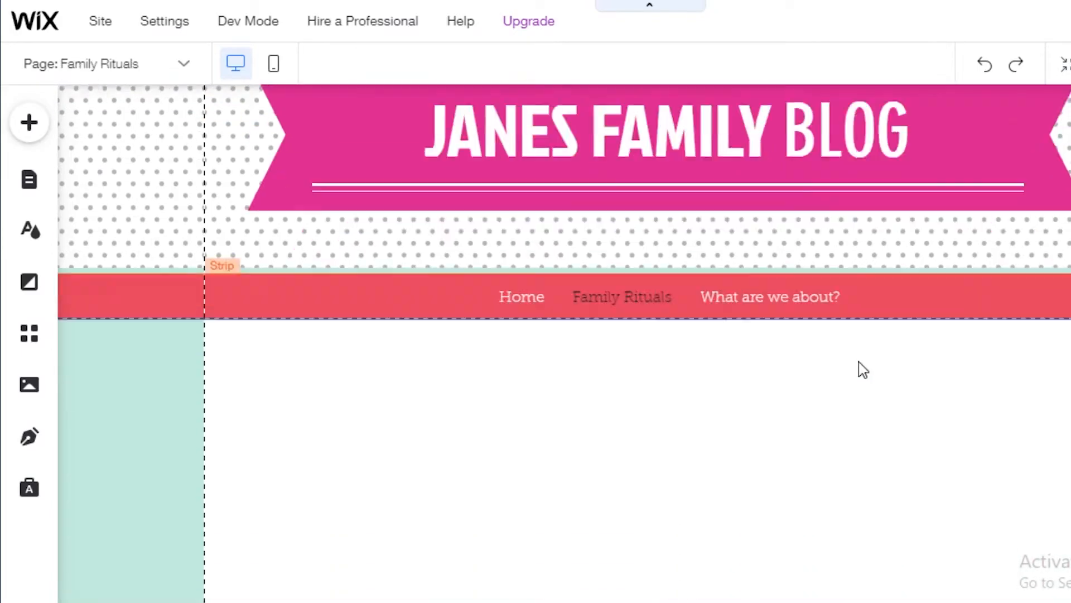
scroll(863, 370, down, 3)
scroll(85, 214, up, 3)
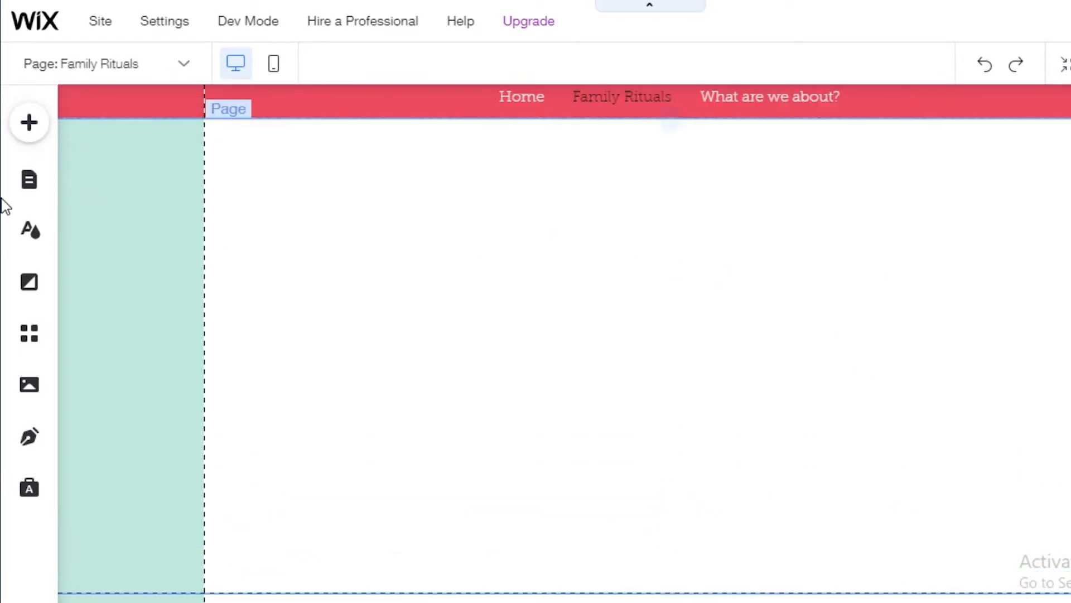
Look through the categories of elements that can be added to the site, including text, video and music, and blog.
click(42, 131)
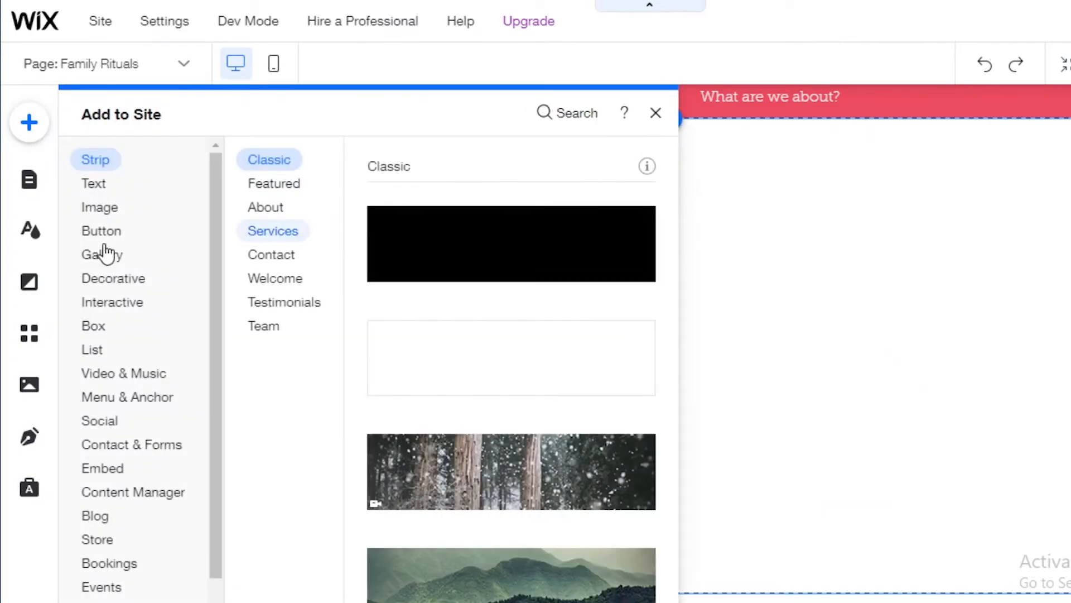
click(94, 187)
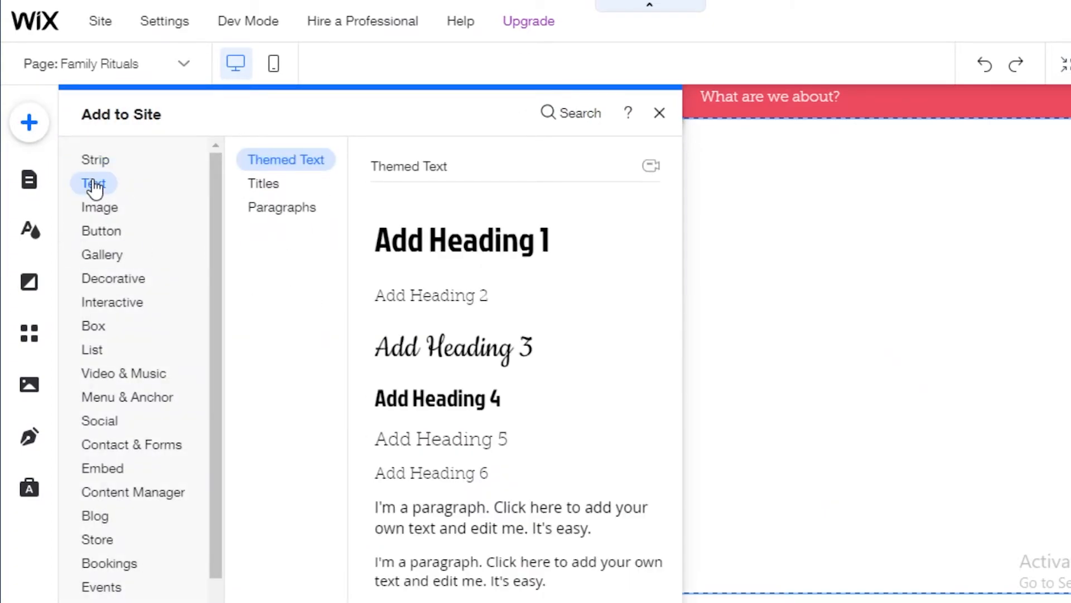
click(110, 511)
scroll(112, 334, down, 1)
click(123, 339)
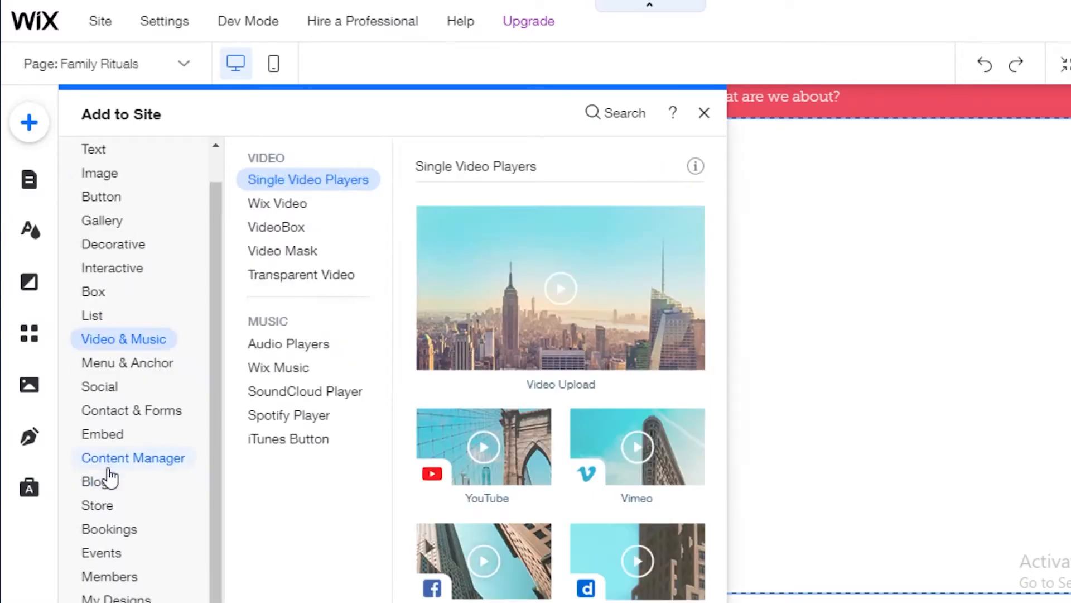
mouse_move(101, 483)
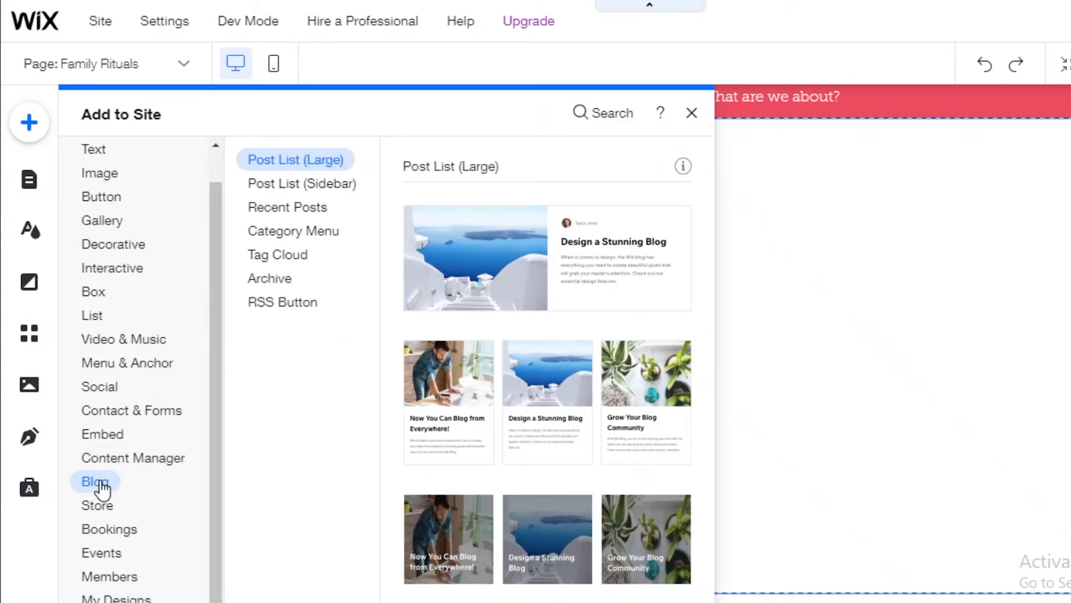
click(140, 596)
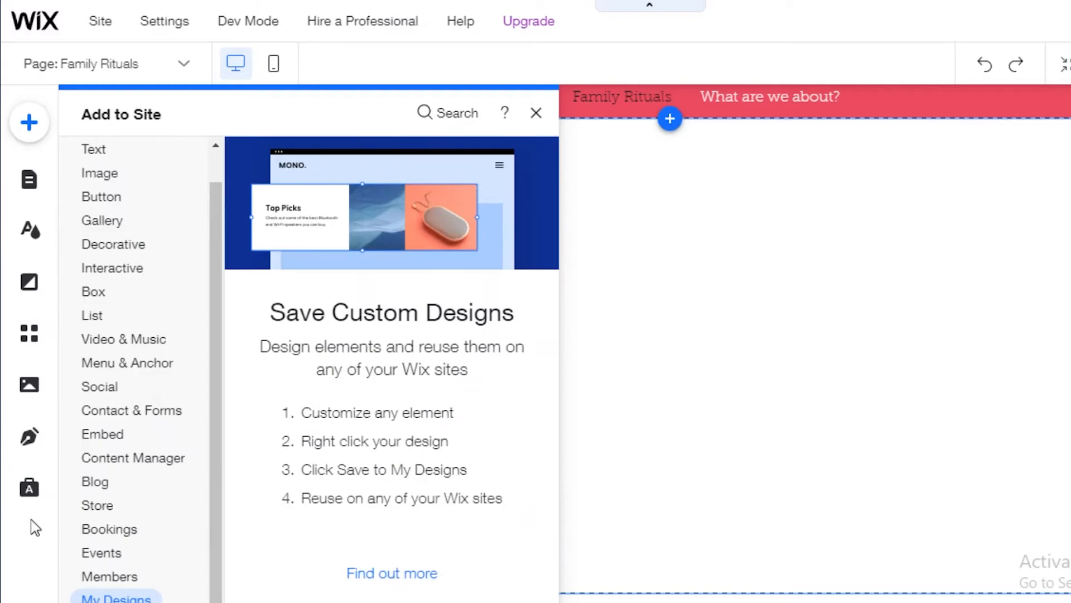
mouse_move(85, 486)
Add the large blog post list with three side-by-side cards to the Family Rituals page and select it.
click(304, 208)
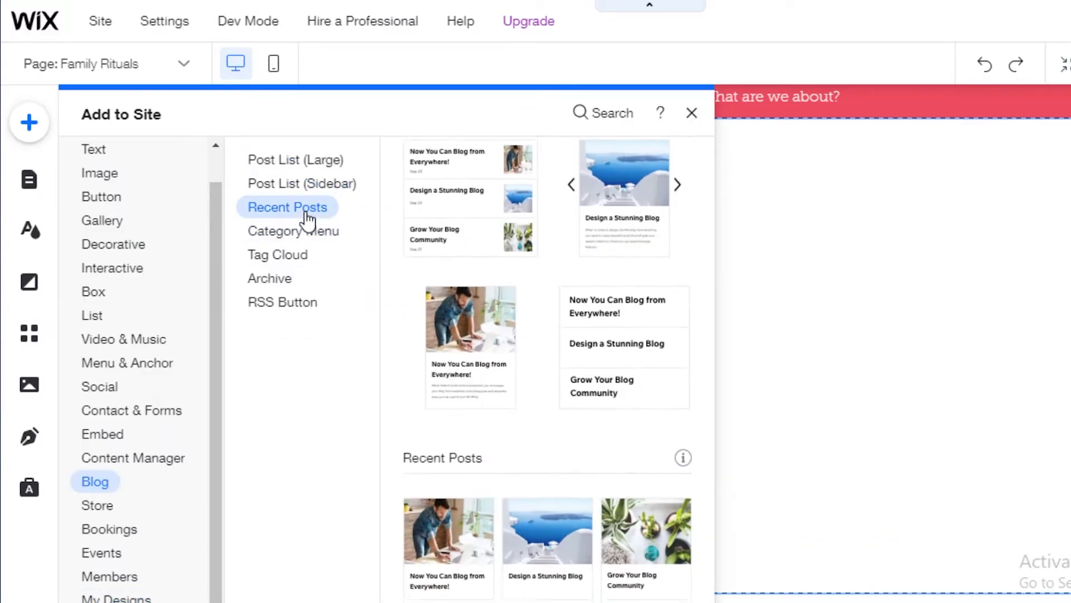
click(297, 278)
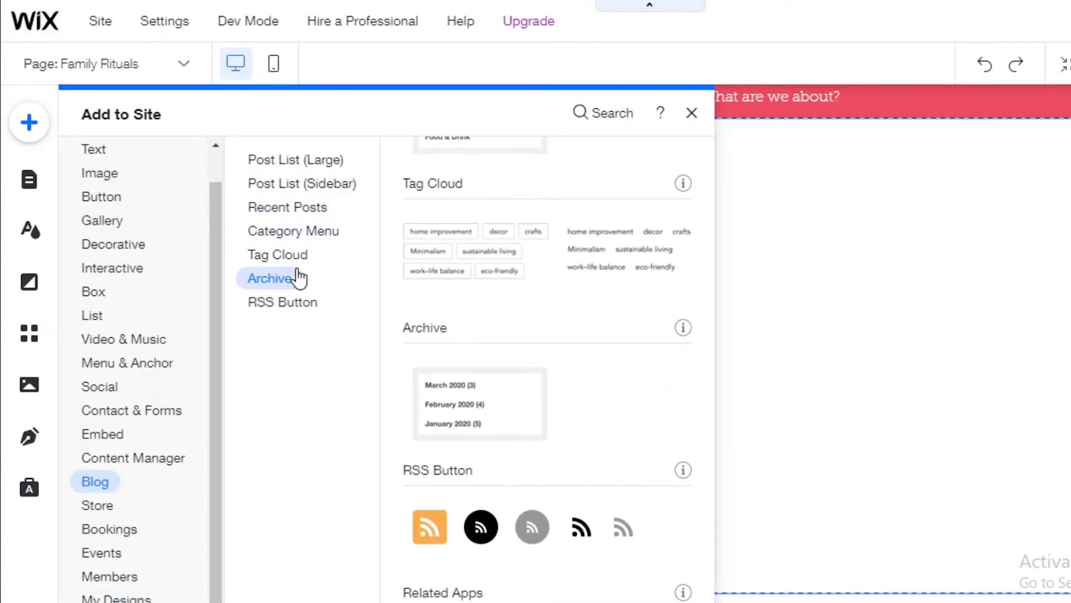
click(282, 182)
click(299, 160)
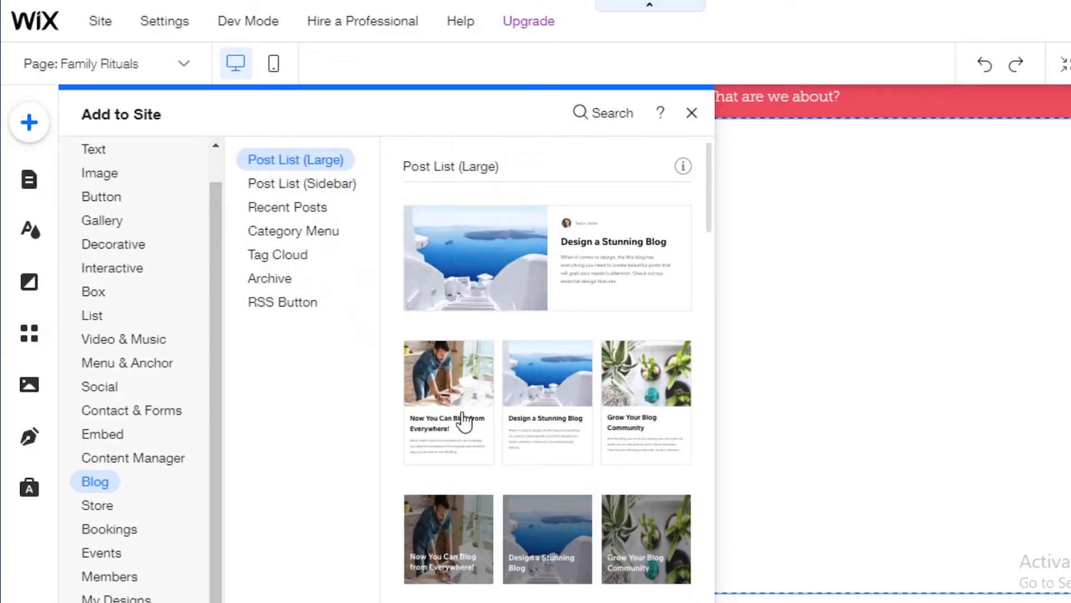
click(464, 422)
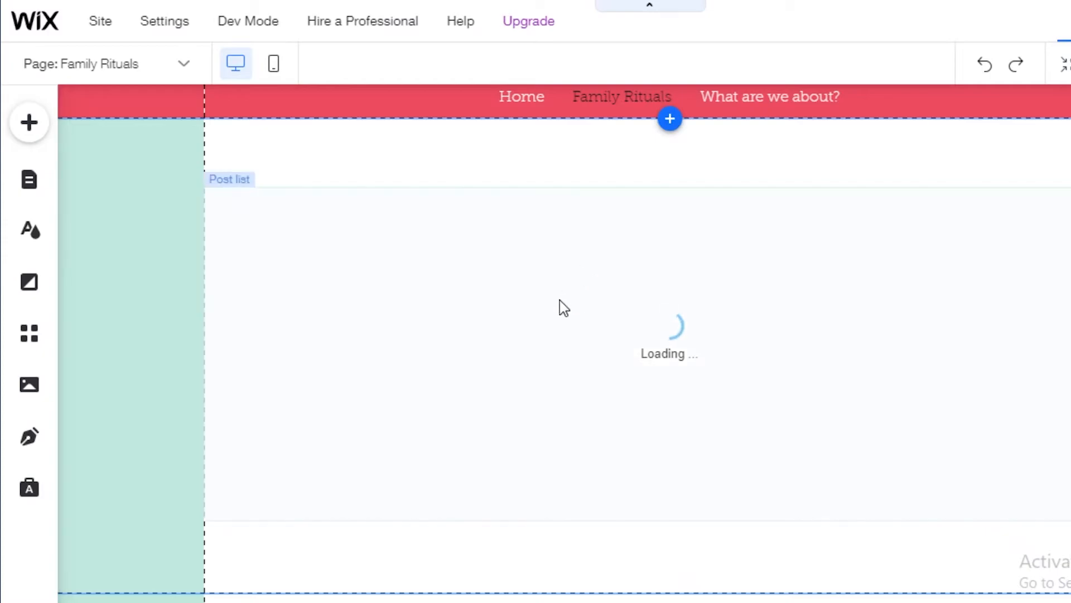
click(697, 342)
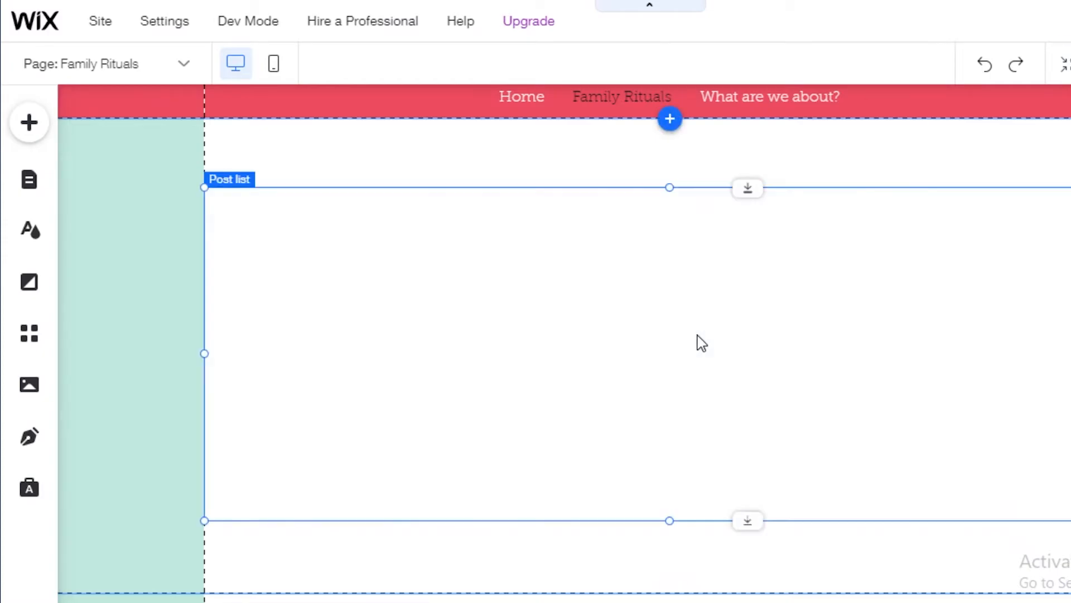
click(776, 279)
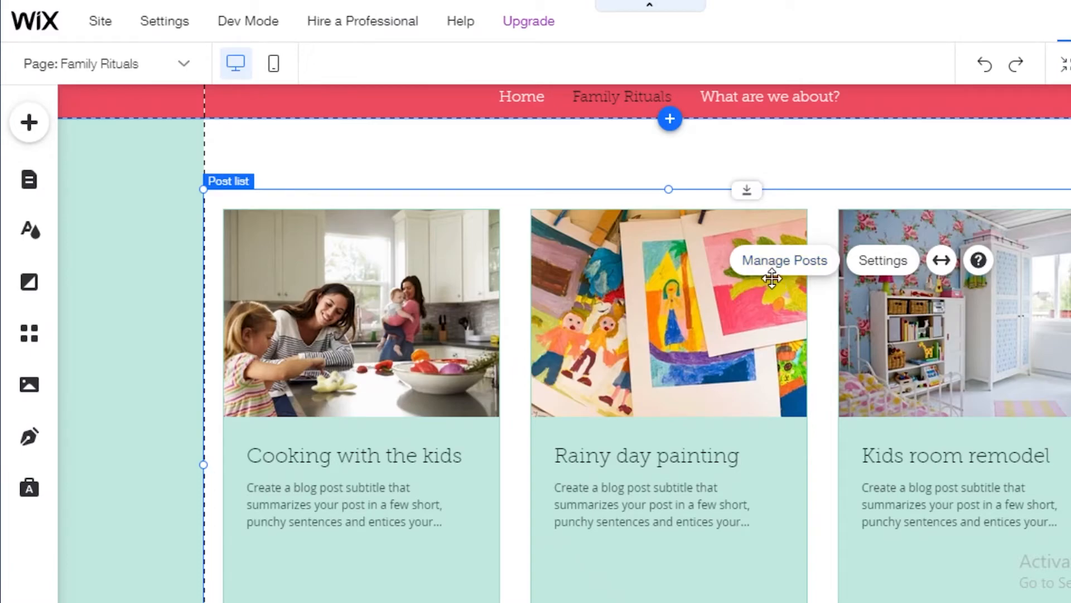
Move the post list slightly up towards the site menu and look over its posts.
scroll(358, 331, down, 5)
click(355, 226)
scroll(367, 238, up, 3)
scroll(566, 384, up, 3)
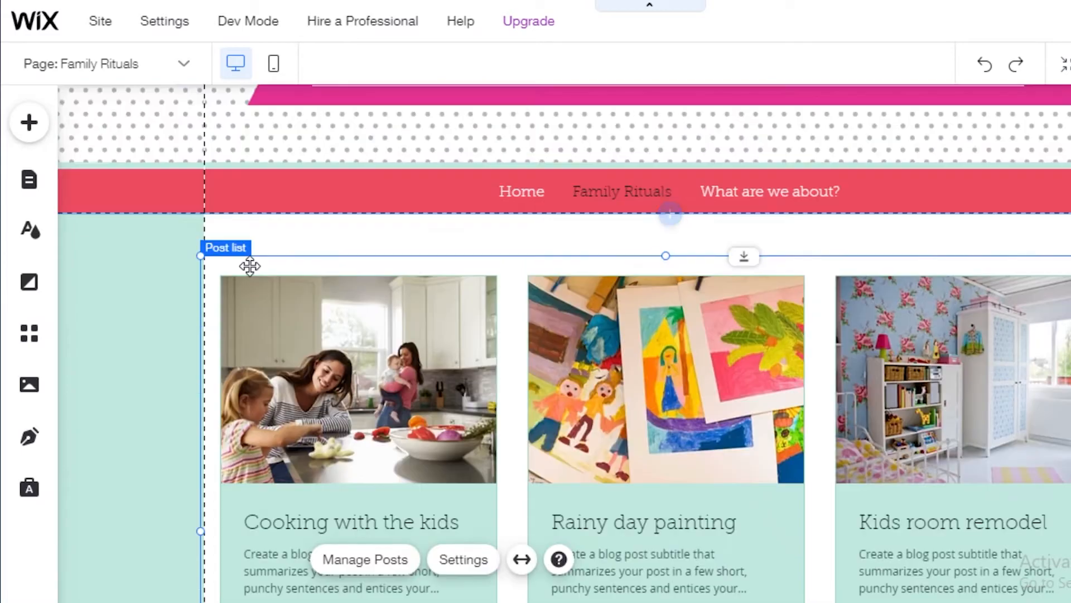
scroll(593, 147, down, 2)
click(956, 203)
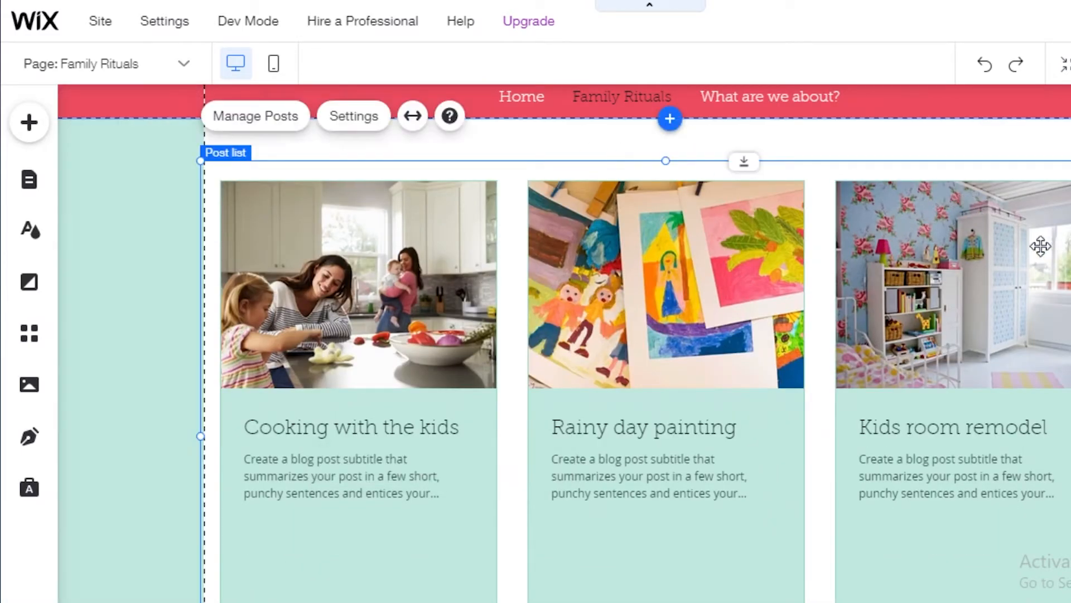
click(361, 298)
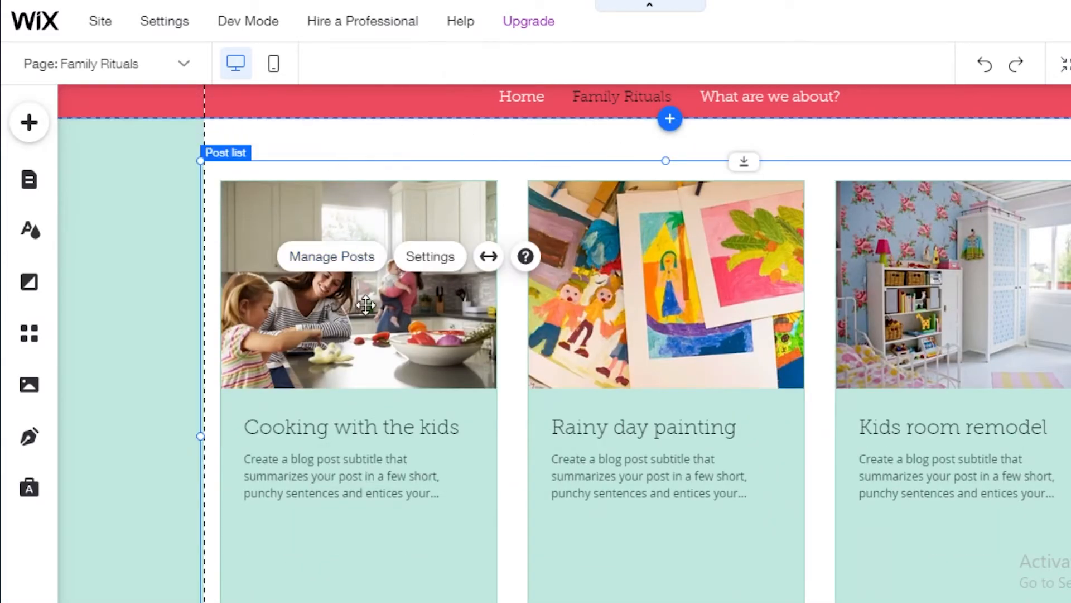
Open the post list's settings and review its general, display and layout options.
click(431, 258)
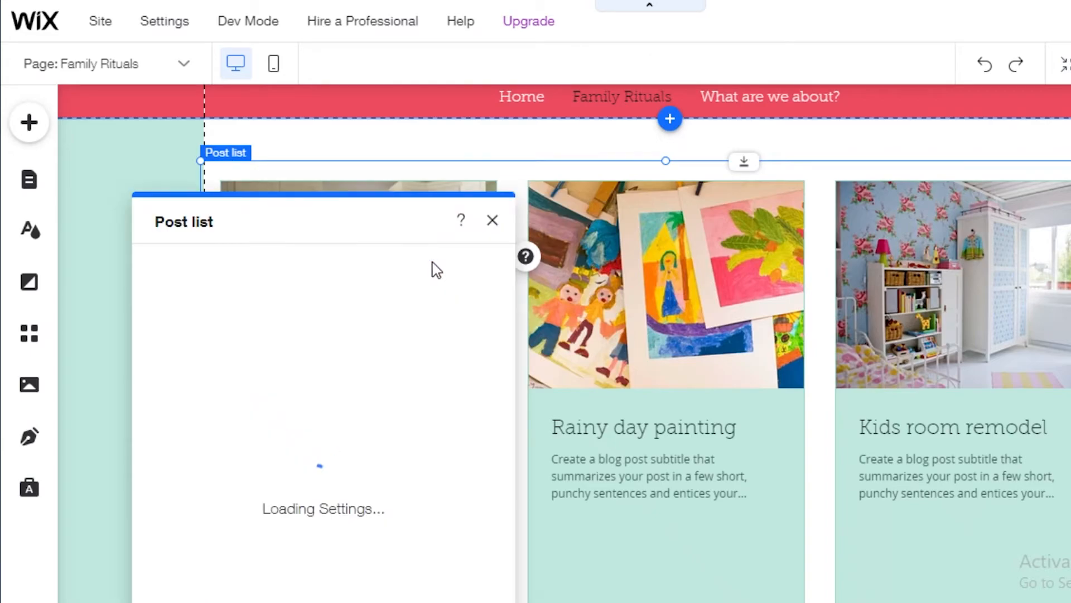
scroll(522, 300, down, 2)
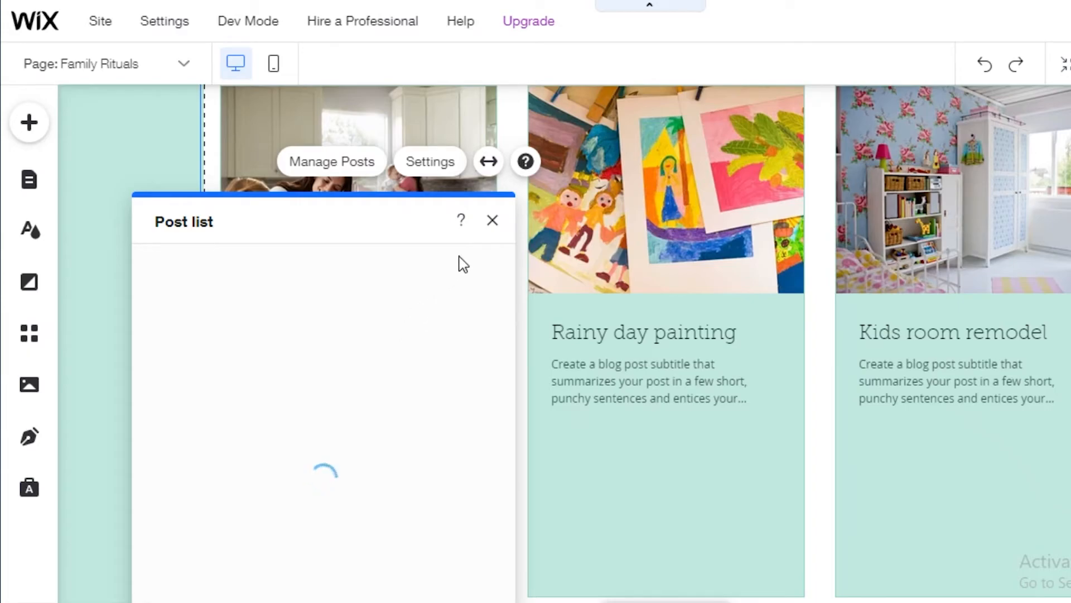
scroll(744, 158, down, 2)
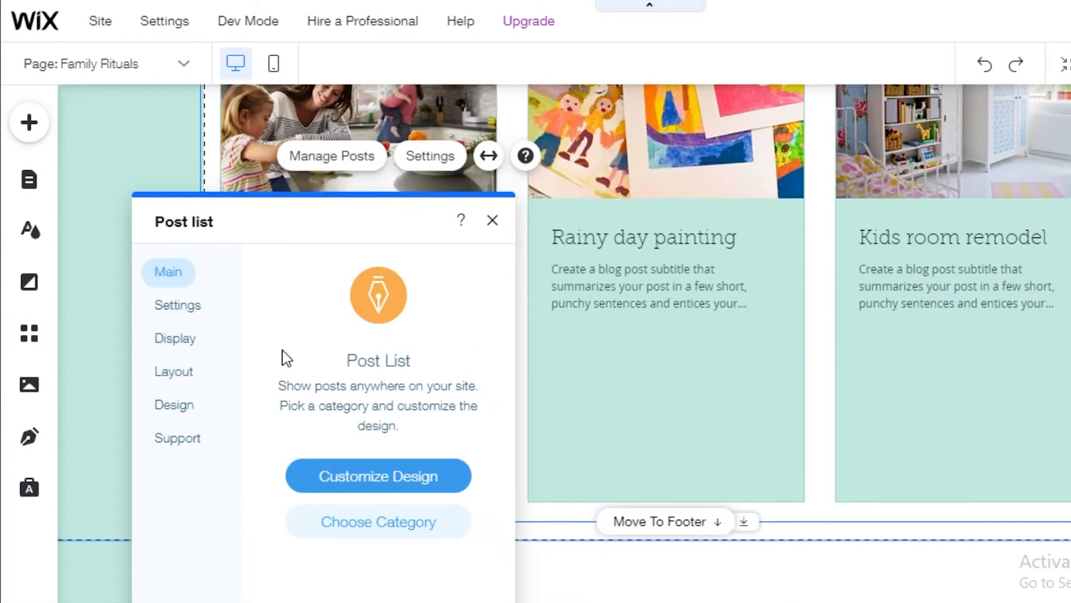
click(174, 338)
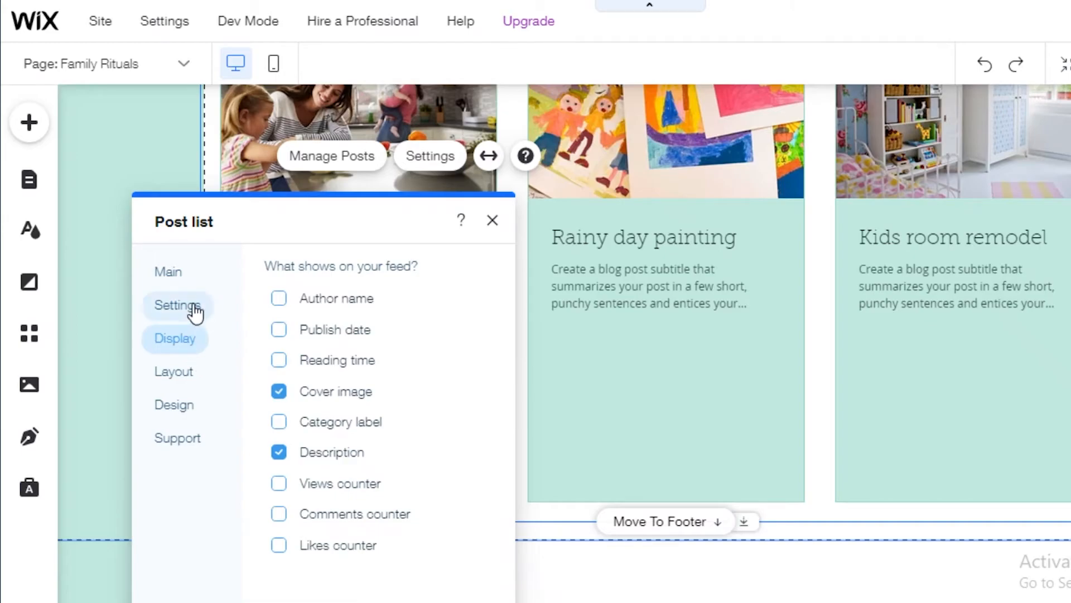
click(192, 308)
click(182, 377)
click(183, 343)
click(182, 373)
Review the post list's design options, including the fonts, colours and border settings for posts.
click(183, 409)
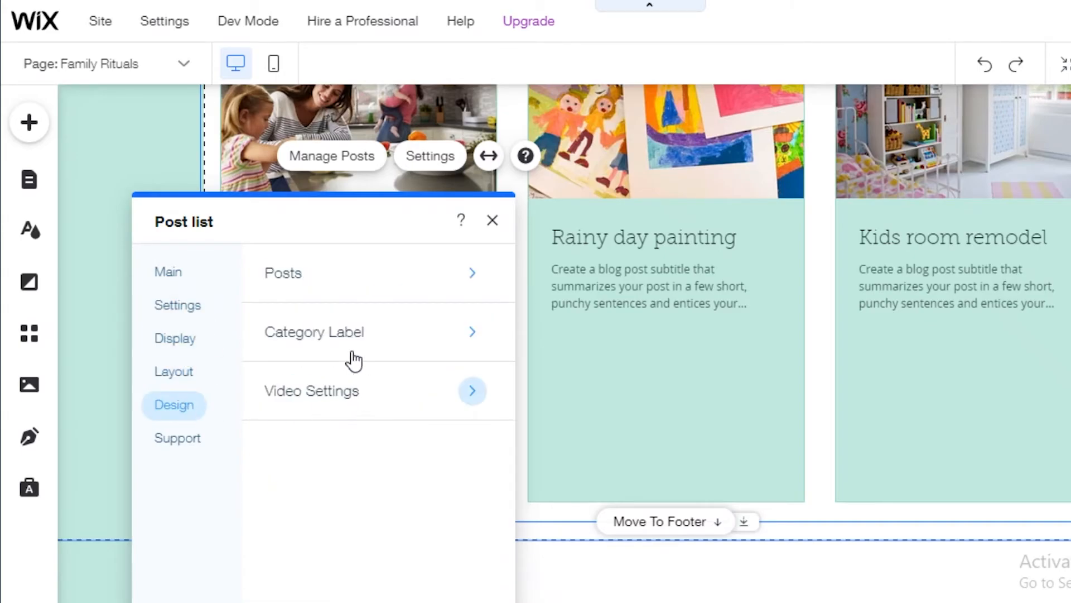
click(347, 335)
click(293, 290)
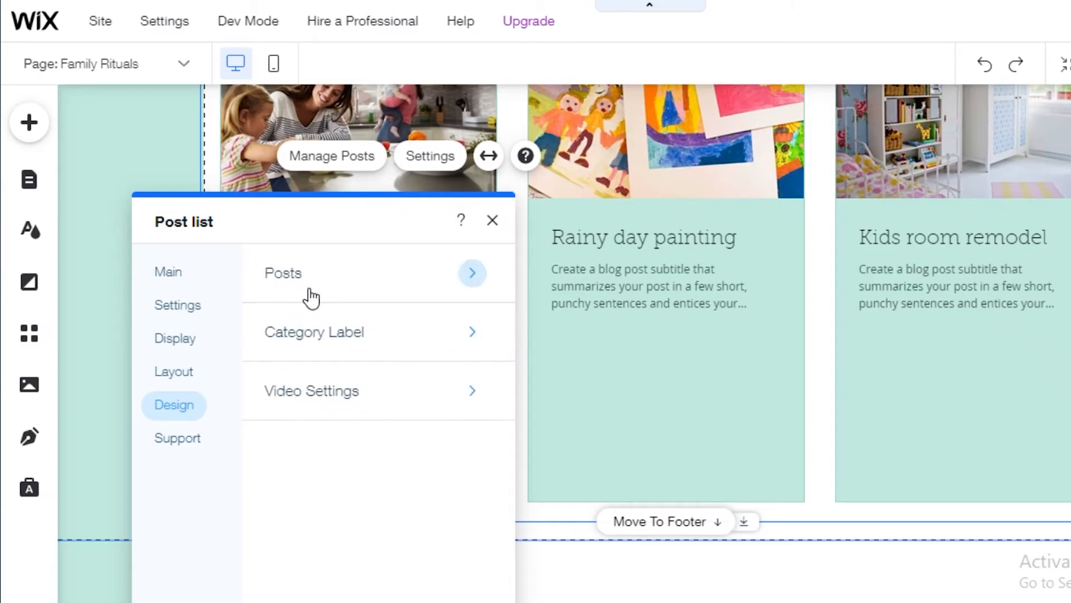
click(311, 296)
scroll(335, 416, down, 3)
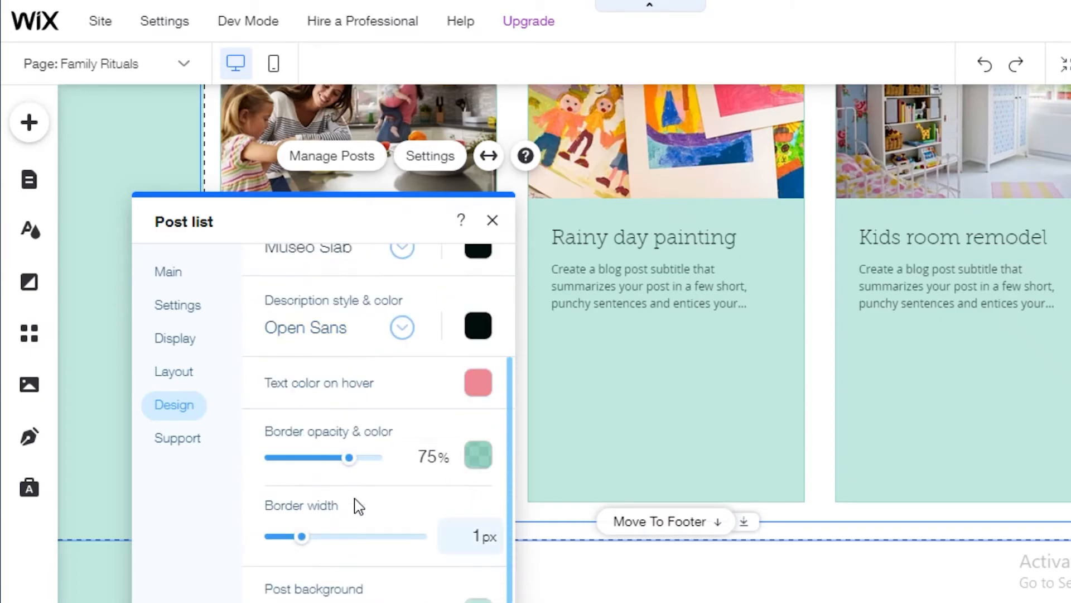
scroll(976, 333, down, 2)
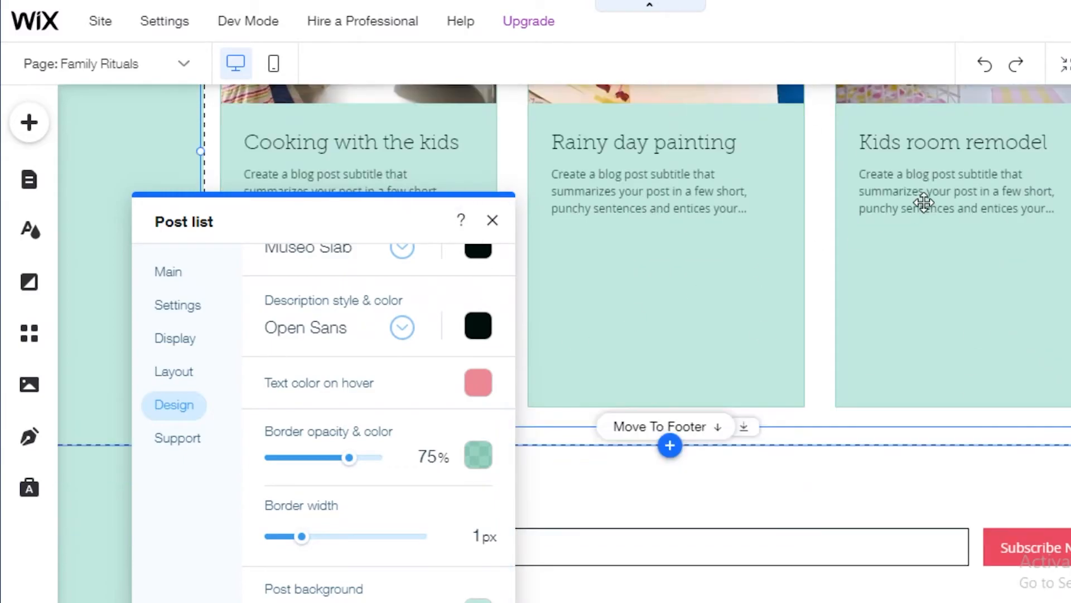
Shrink the post list to about 688 by 458 px and centre it below the menu on the Family Rituals page.
scroll(725, 298, up, 5)
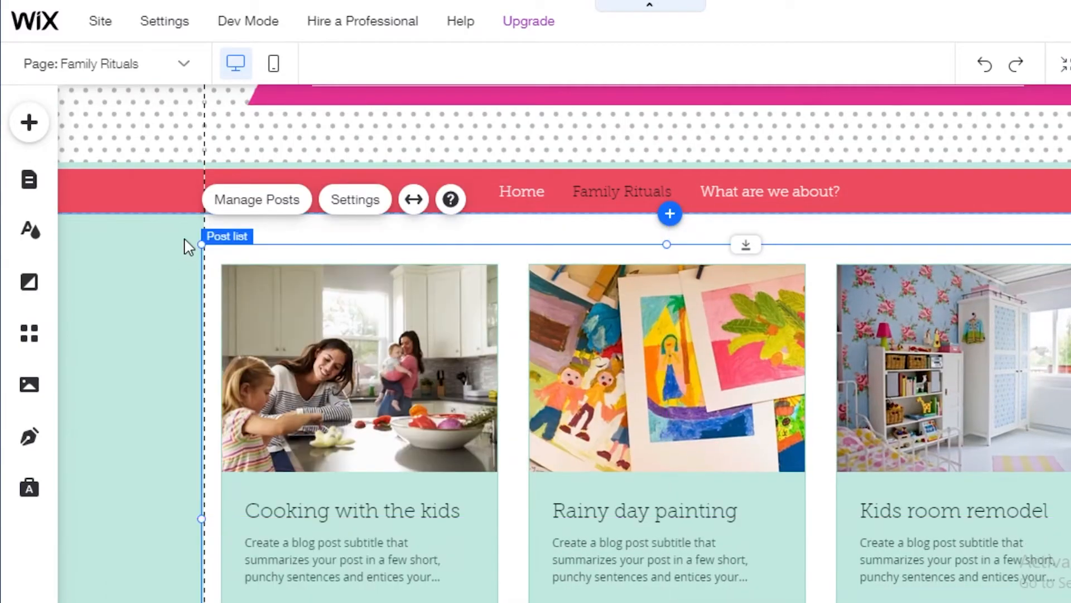
drag(201, 242, 479, 358)
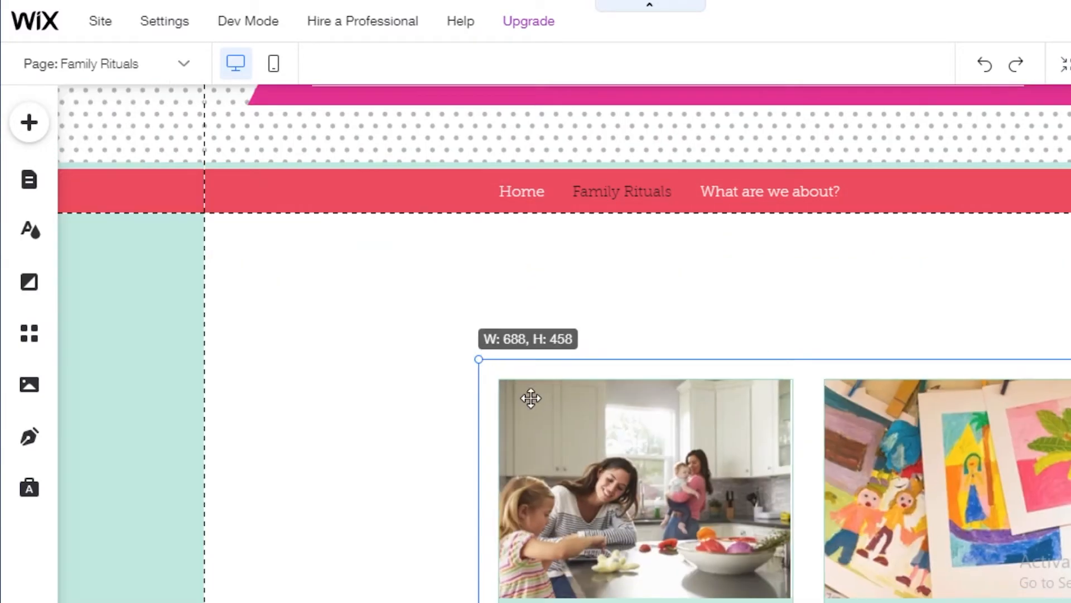
drag(792, 503, 680, 415)
scroll(680, 415, down, 5)
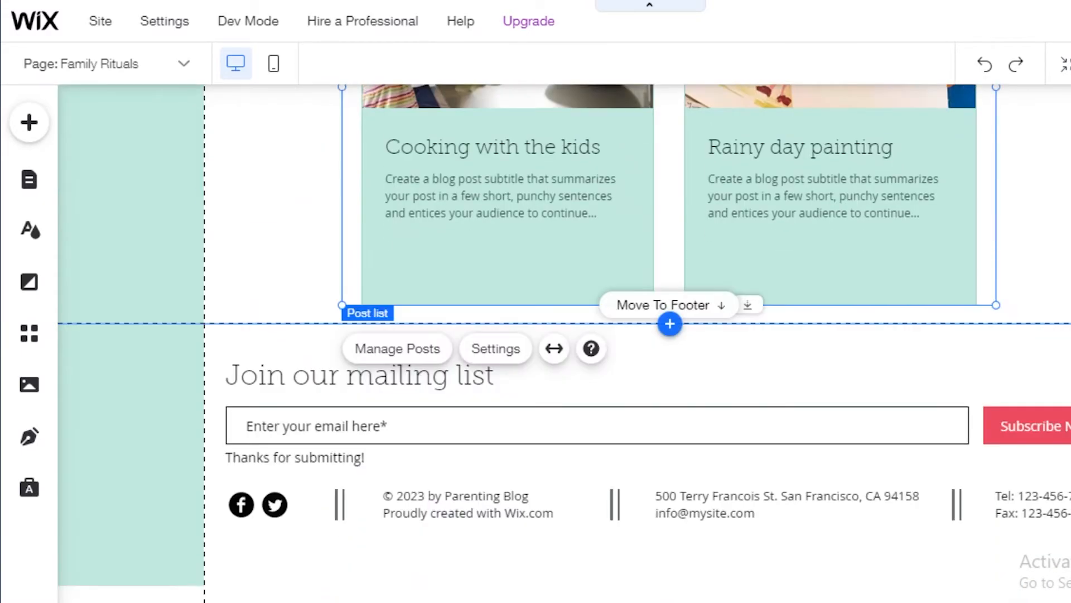
scroll(1040, 366, up, 6)
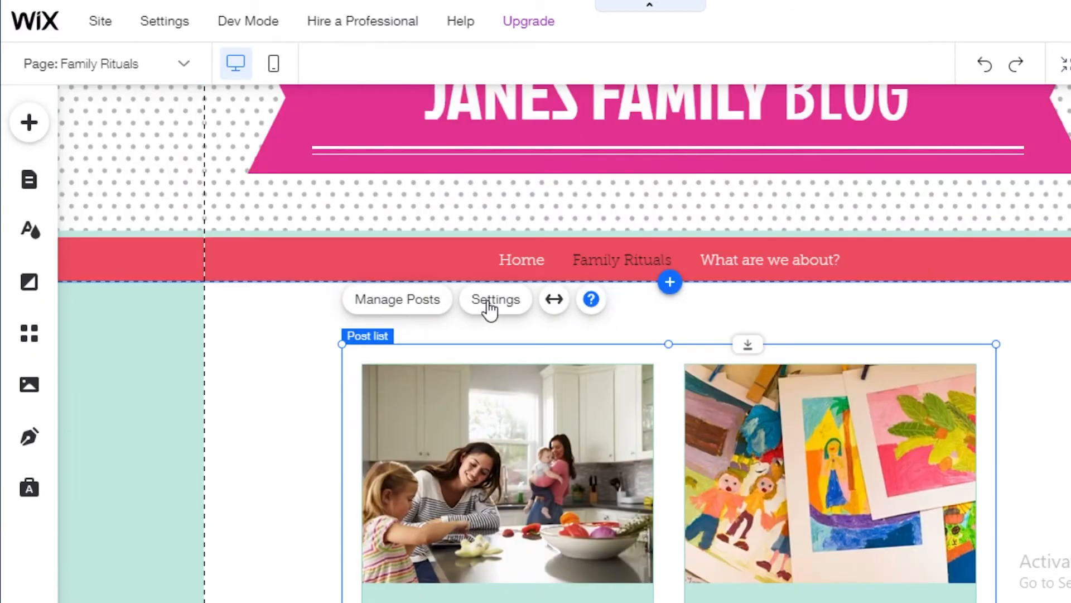
Open the post manager and look over the published blog posts and the actions available for the "Kids room remodel" post.
click(424, 306)
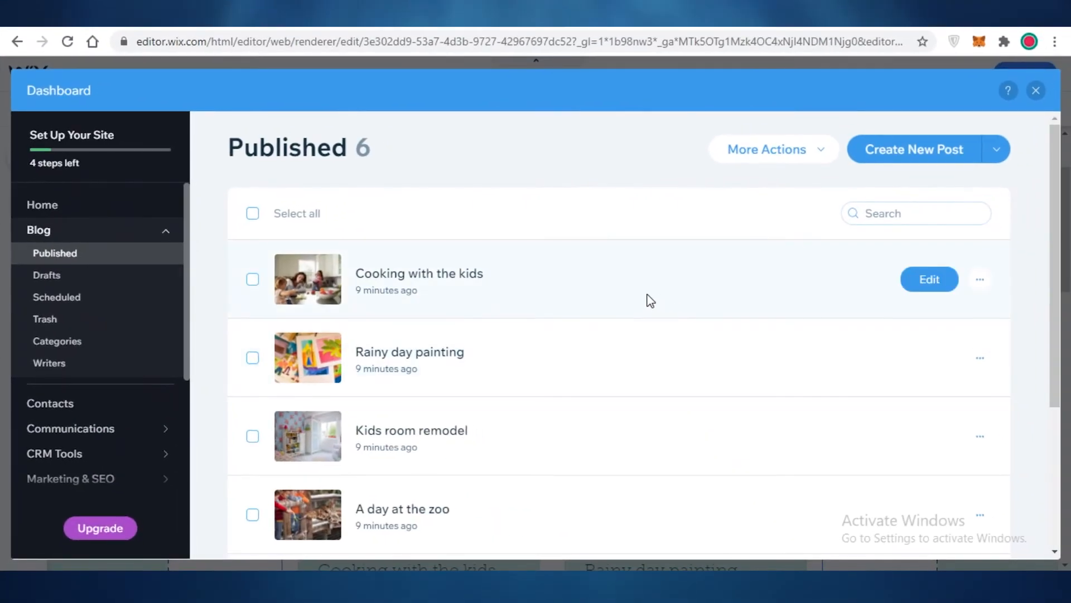
double_click(52, 91)
click(123, 95)
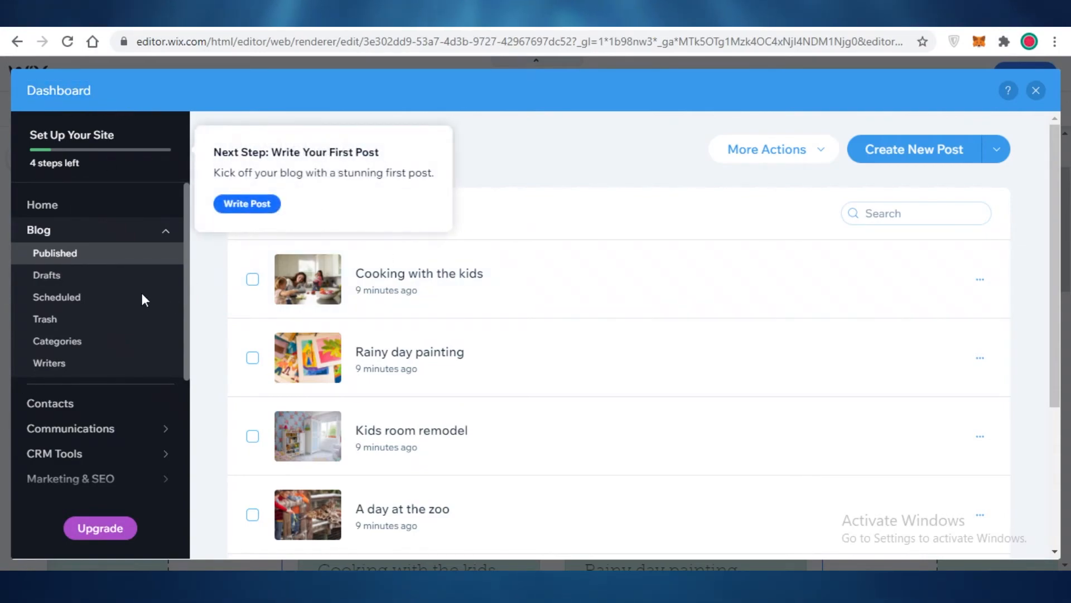
click(88, 232)
click(87, 237)
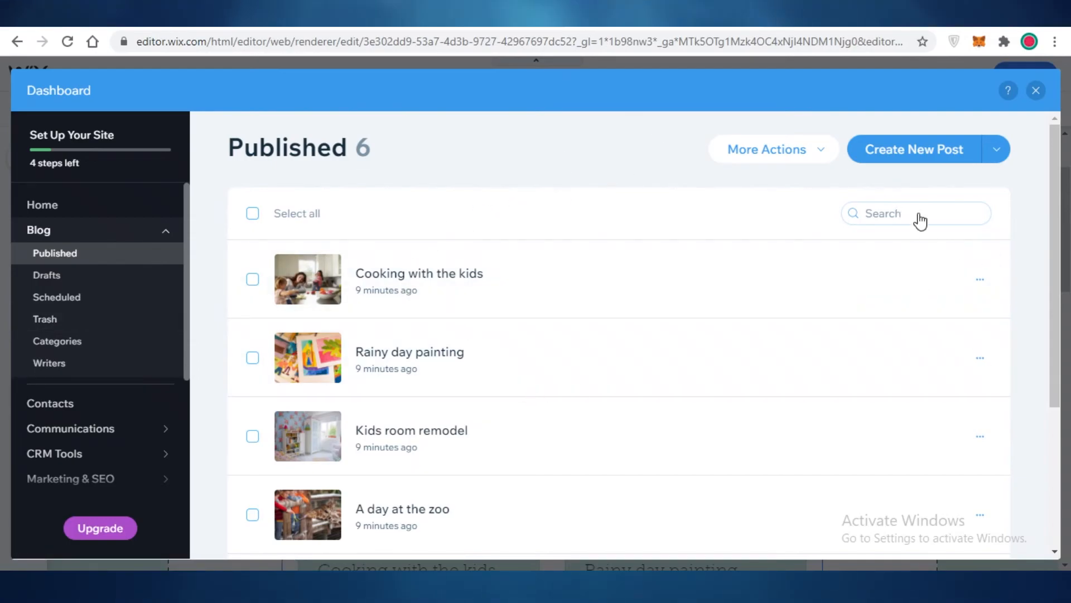
scroll(976, 254, down, 4)
scroll(980, 280, up, 2)
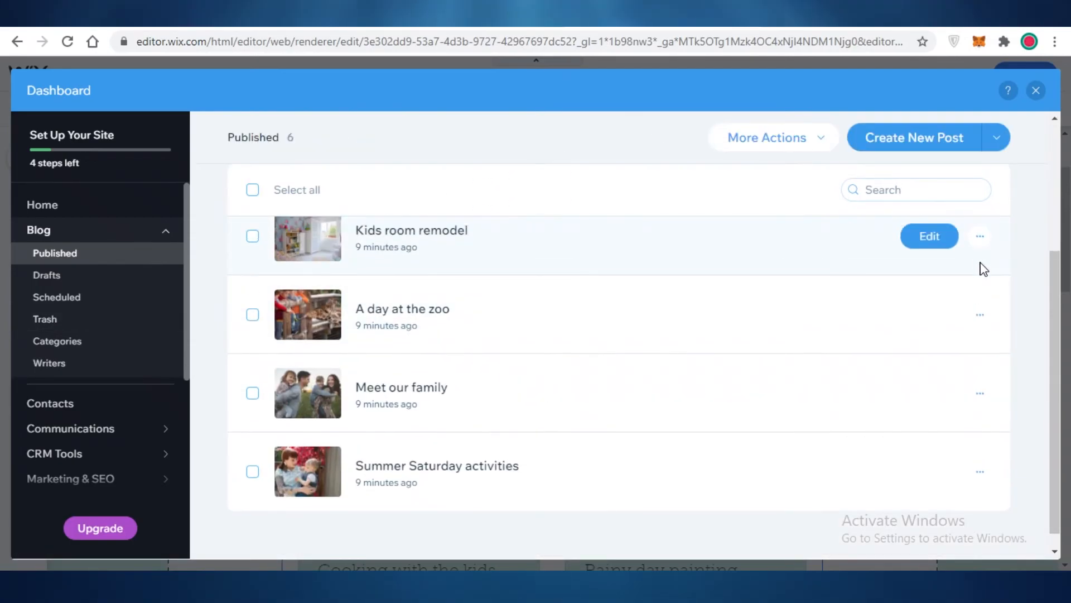
click(980, 298)
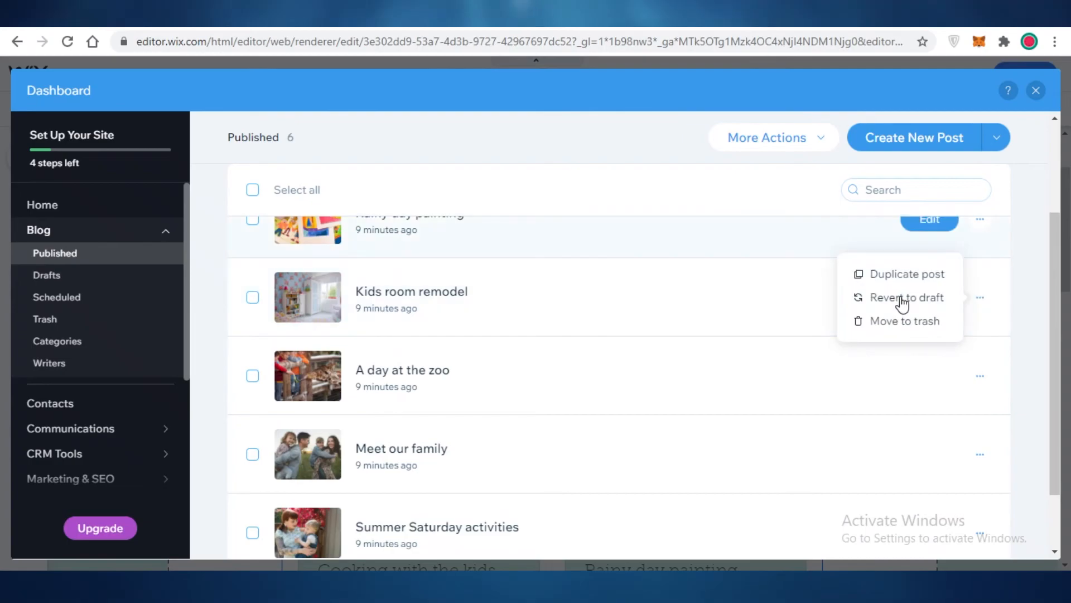
click(1021, 317)
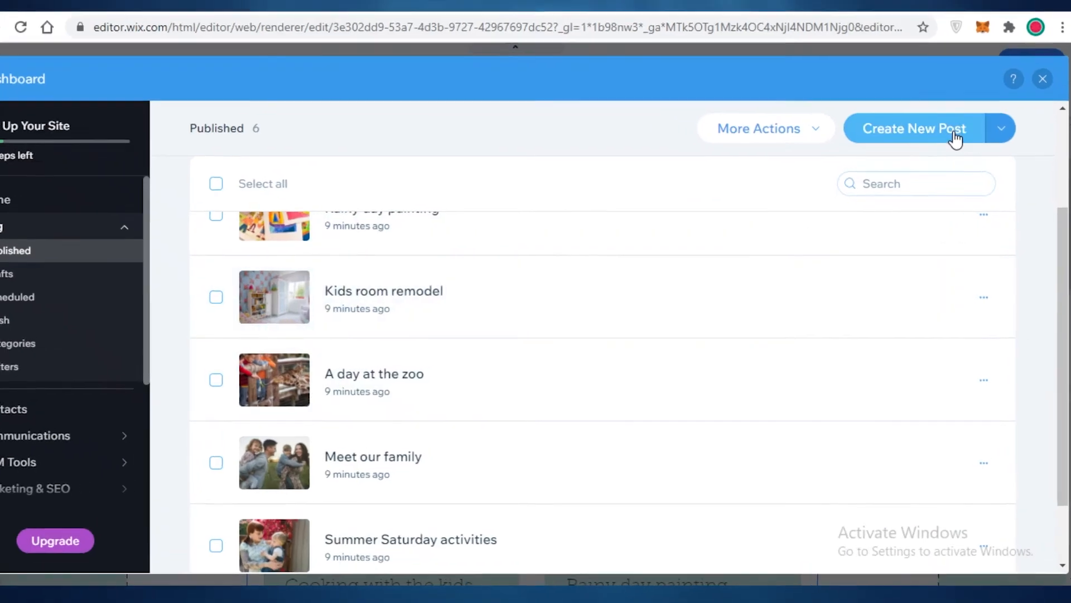
Close the post manager and publish the site.
scroll(950, 143, down, 2)
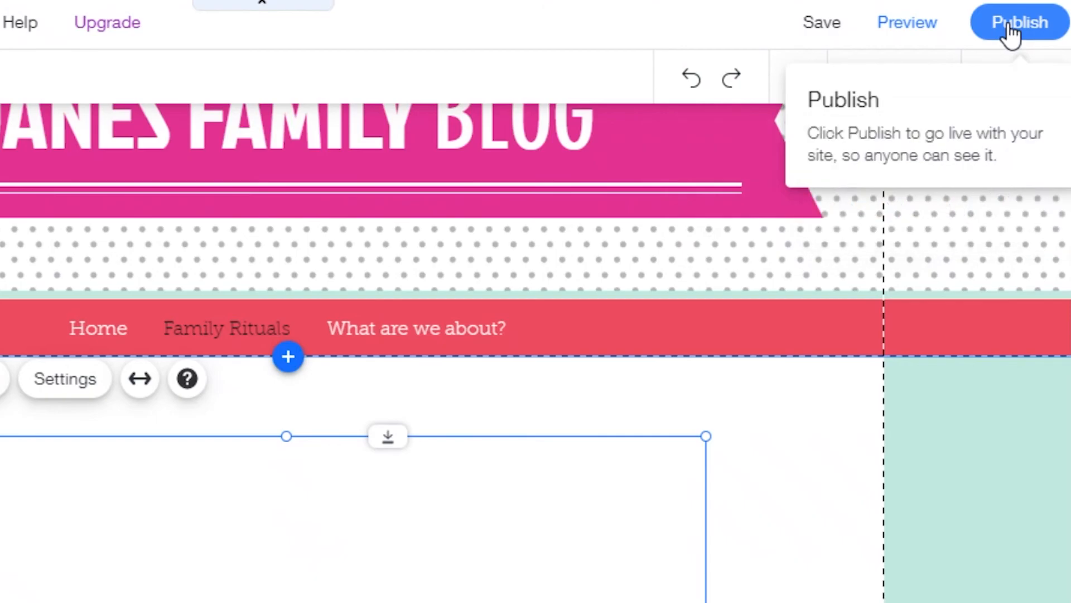
click(1009, 24)
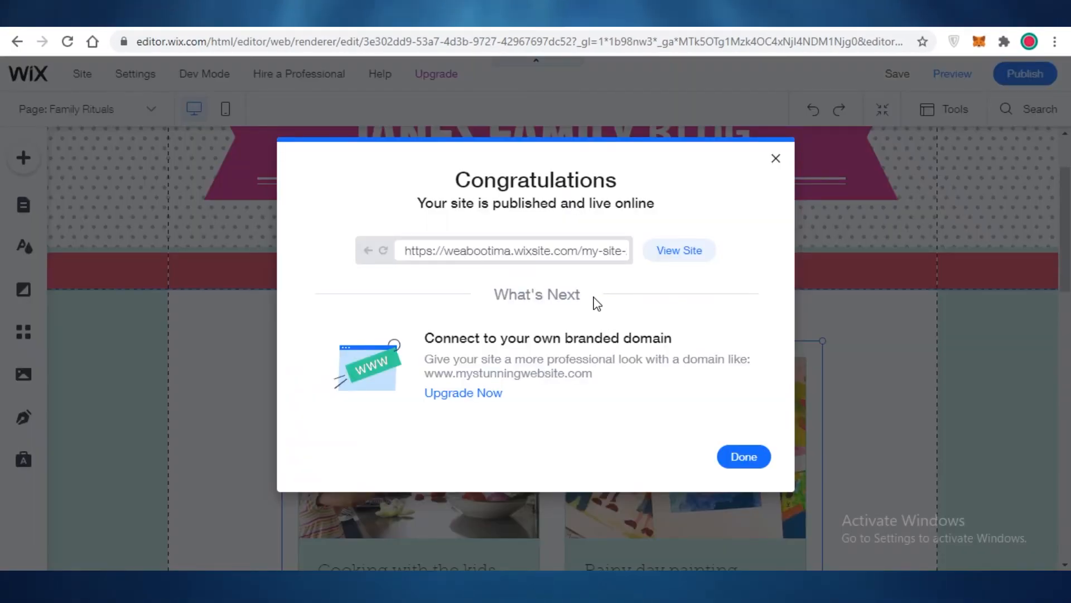
click(679, 250)
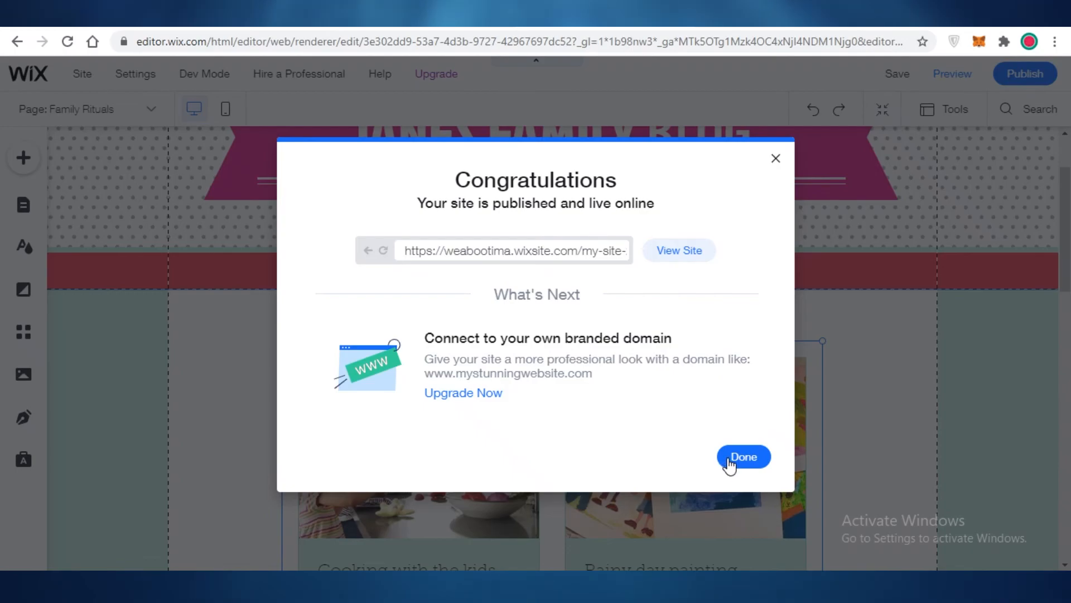
Dismiss the publish confirmation and open My Site 2 from the list of sites in the account.
click(744, 456)
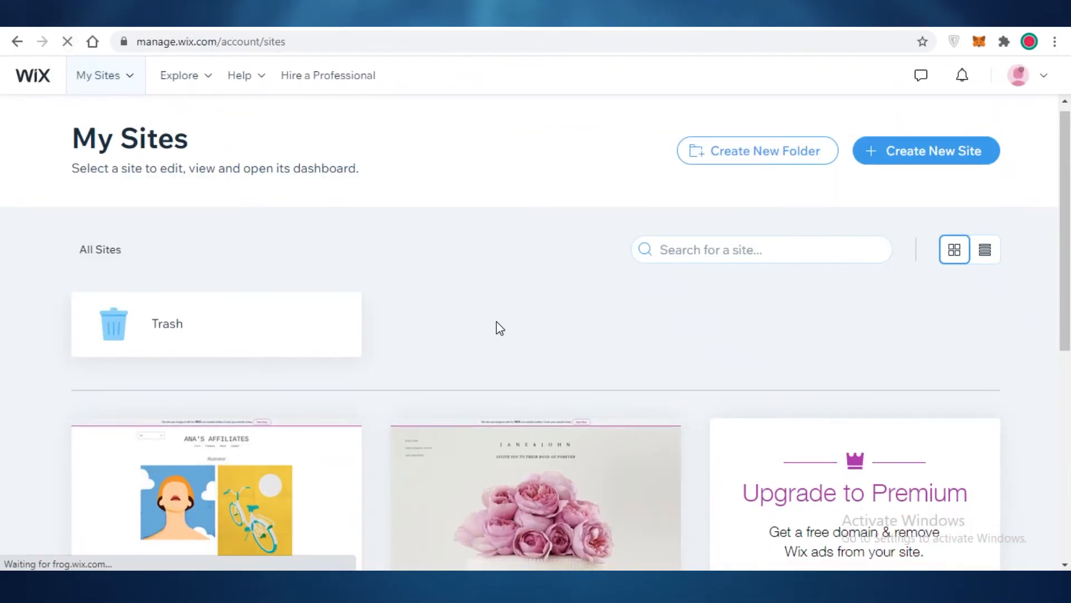
scroll(557, 279, down, 8)
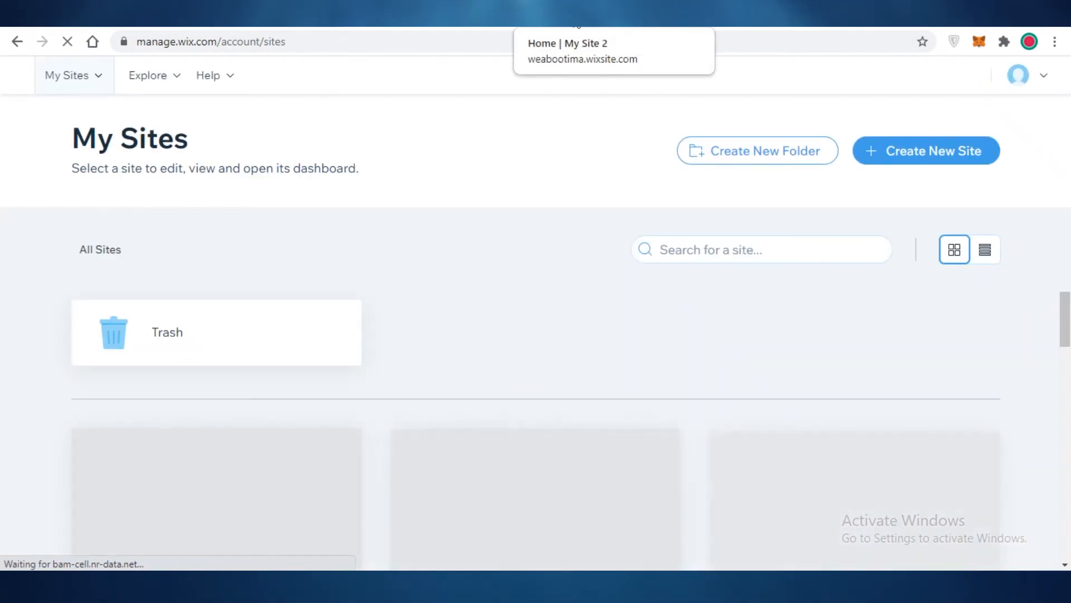
click(577, 26)
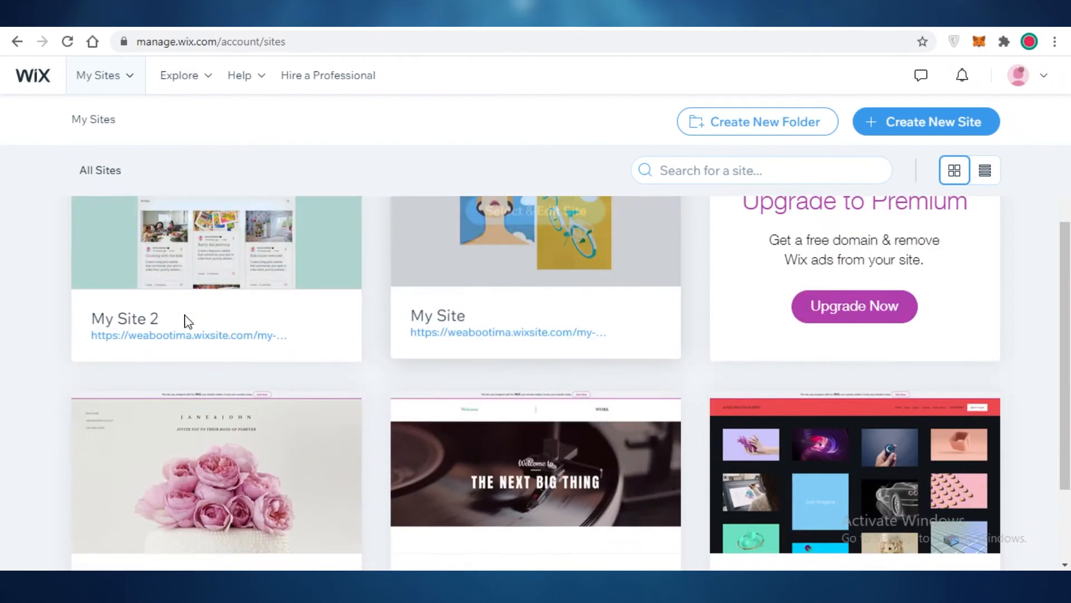
scroll(186, 318, down, 1)
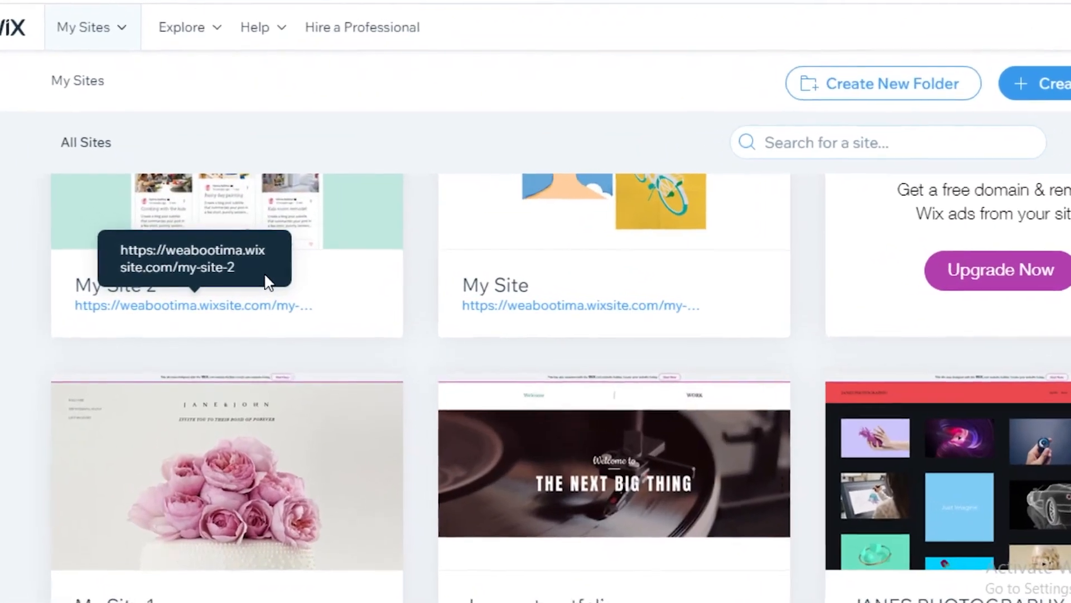
mouse_move(321, 258)
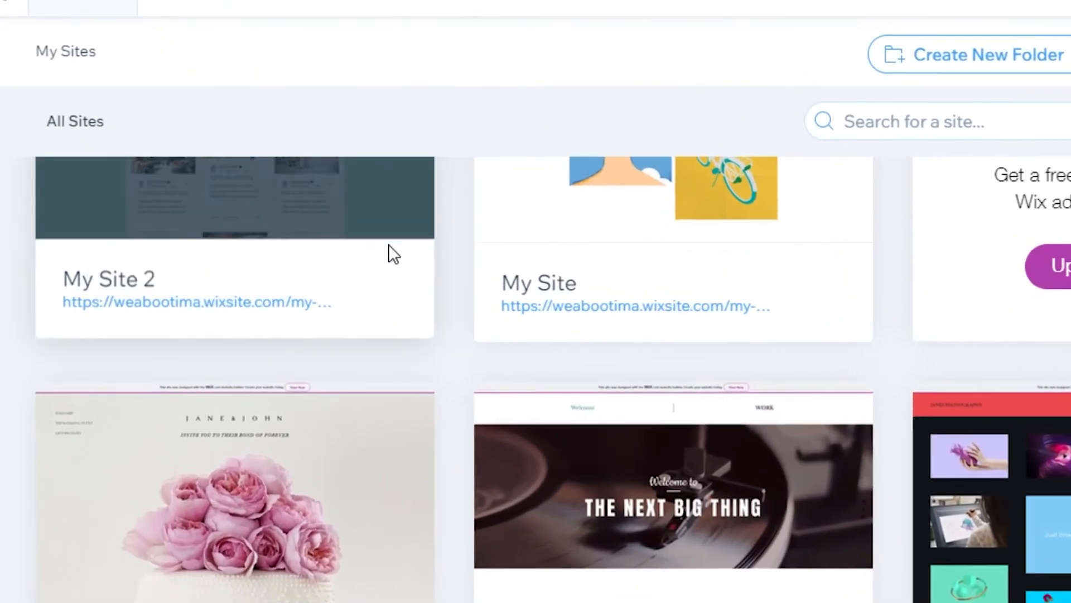
scroll(321, 262, up, 2)
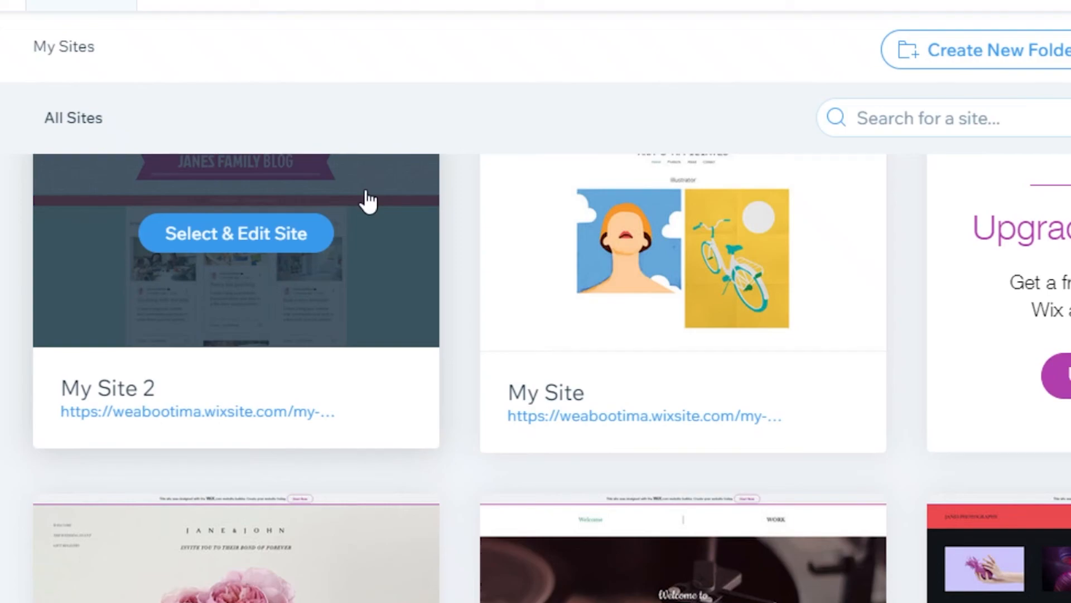
click(367, 201)
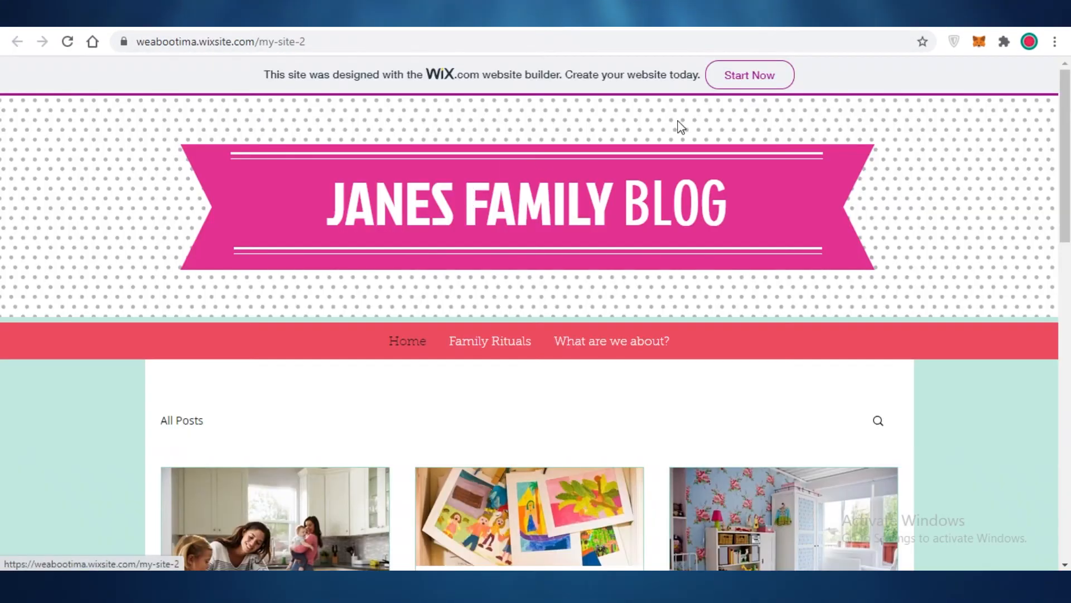
Review the published blog's Home, Family Rituals and What are we about? pages from header to footer.
scroll(634, 265, down, 12)
scroll(537, 277, up, 12)
click(516, 354)
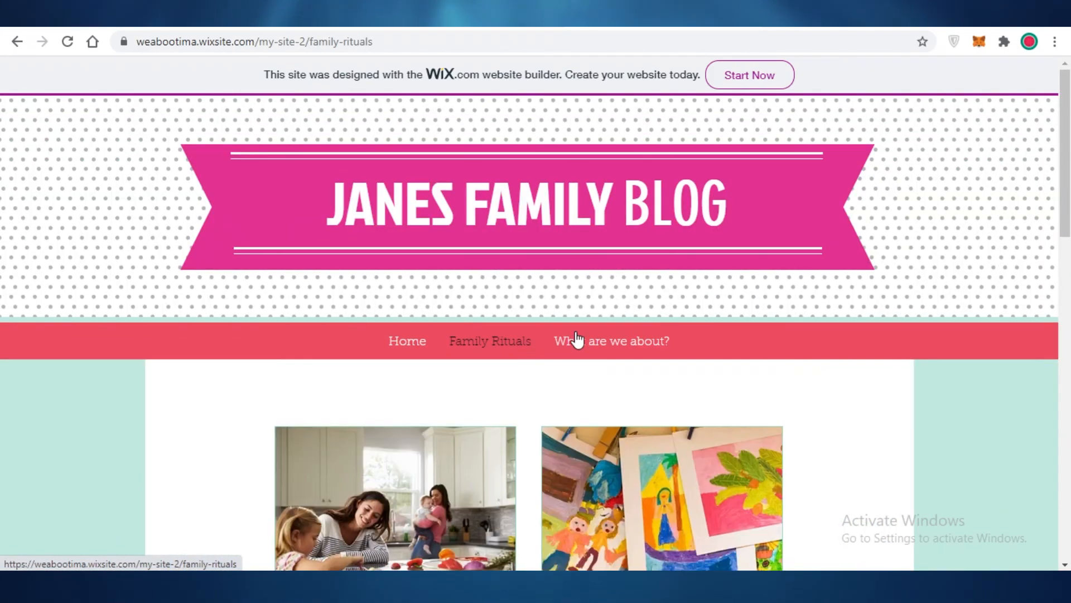
scroll(590, 282, down, 8)
scroll(577, 302, up, 8)
click(598, 338)
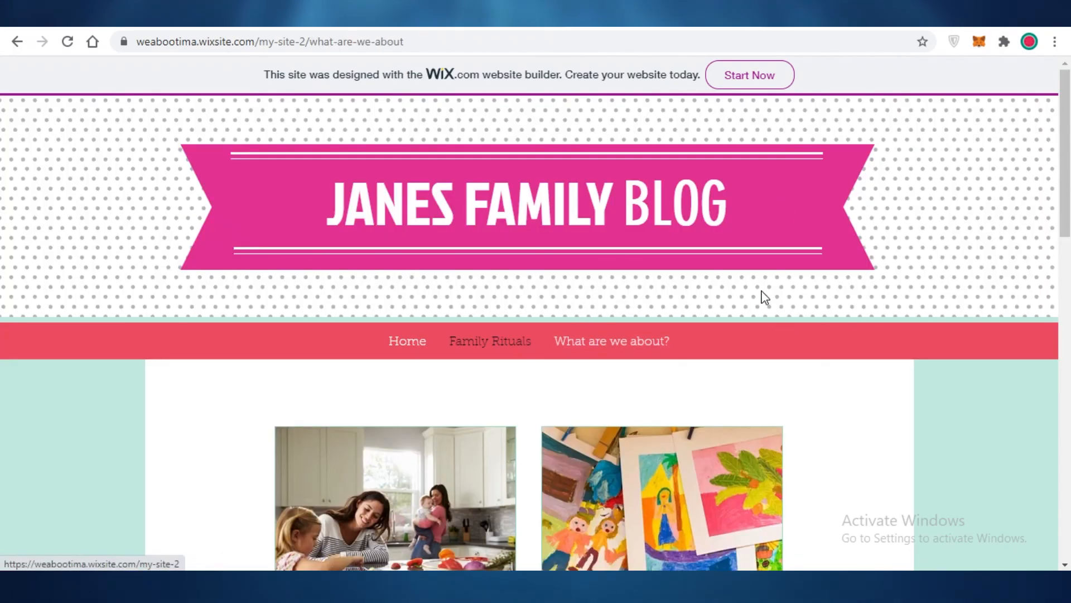
scroll(734, 290, down, 8)
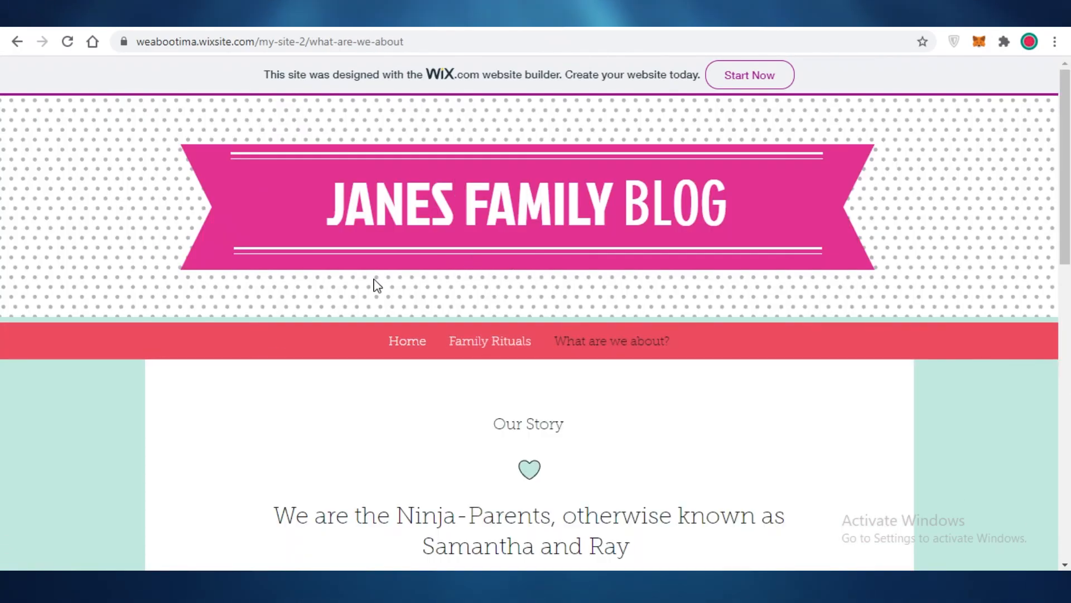
scroll(375, 284, down, 15)
scroll(404, 223, up, 15)
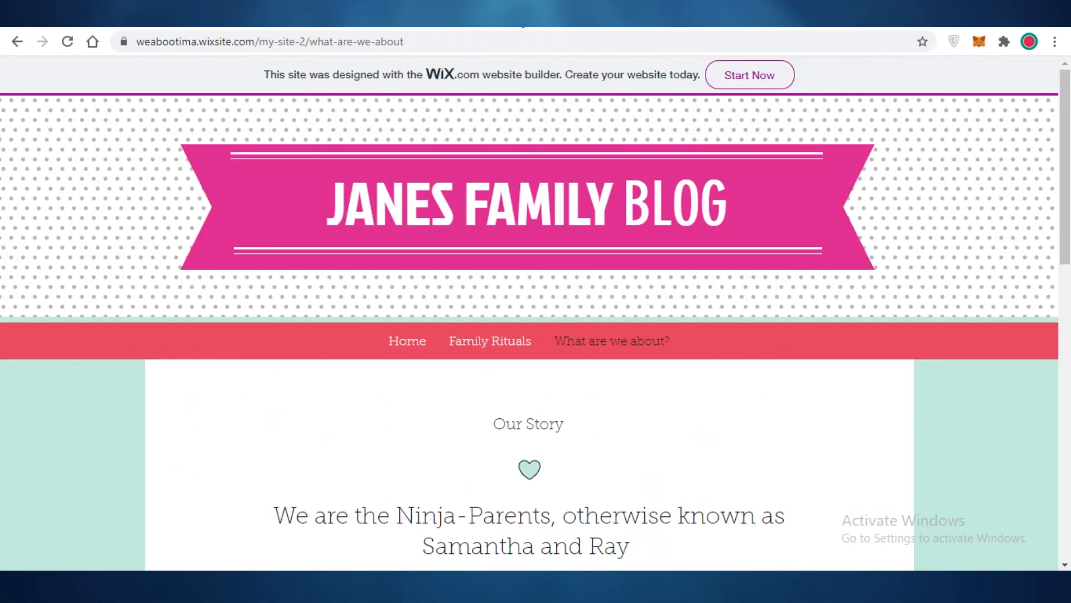
Return from the live blog to the My Site 2 dashboard.
click(491, 13)
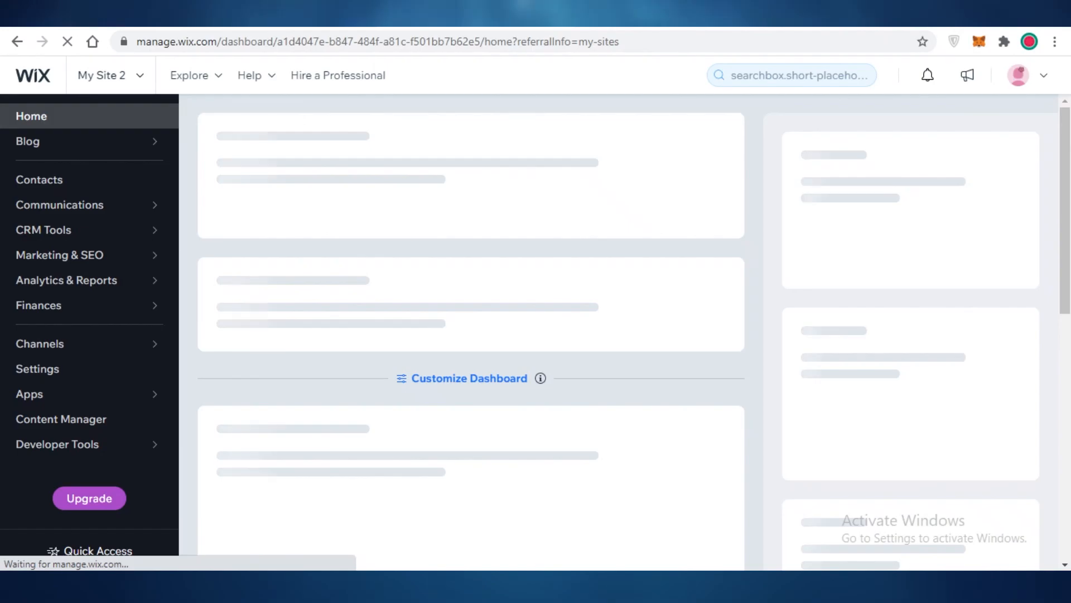
click(355, 13)
key(ctrl+Tab)
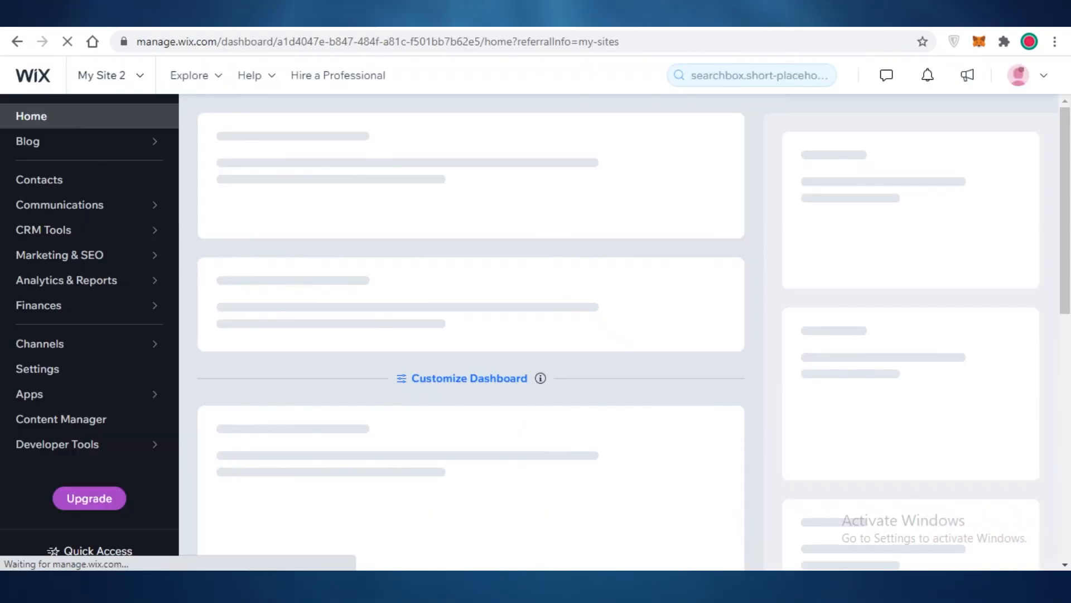